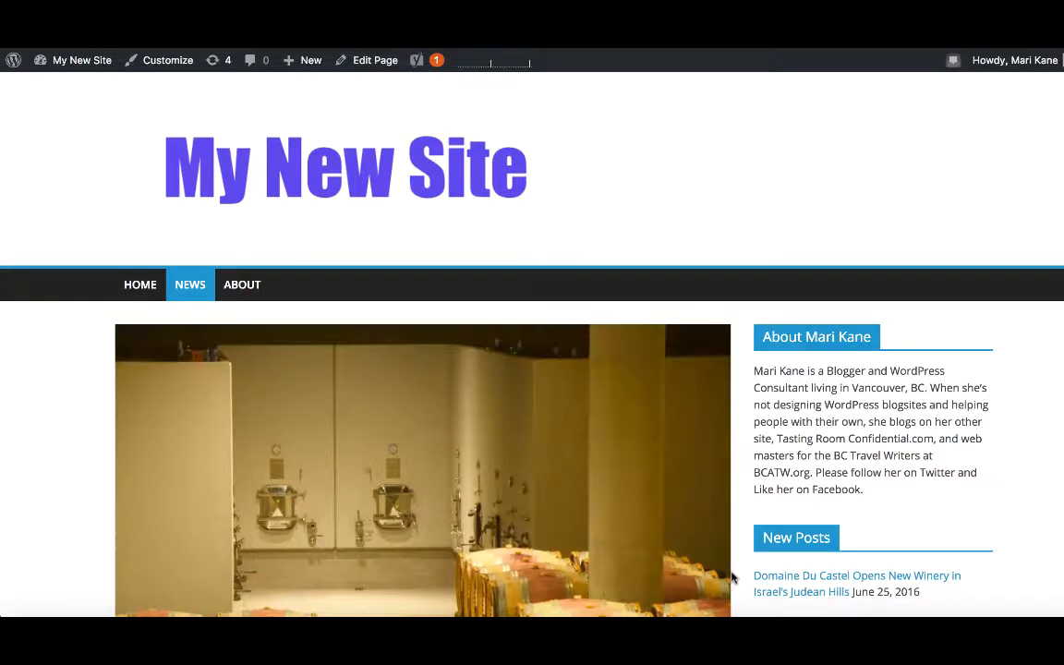
Scroll through the site's front page to review its sidebar and post layout.
scroll(1053, 576, down, 5)
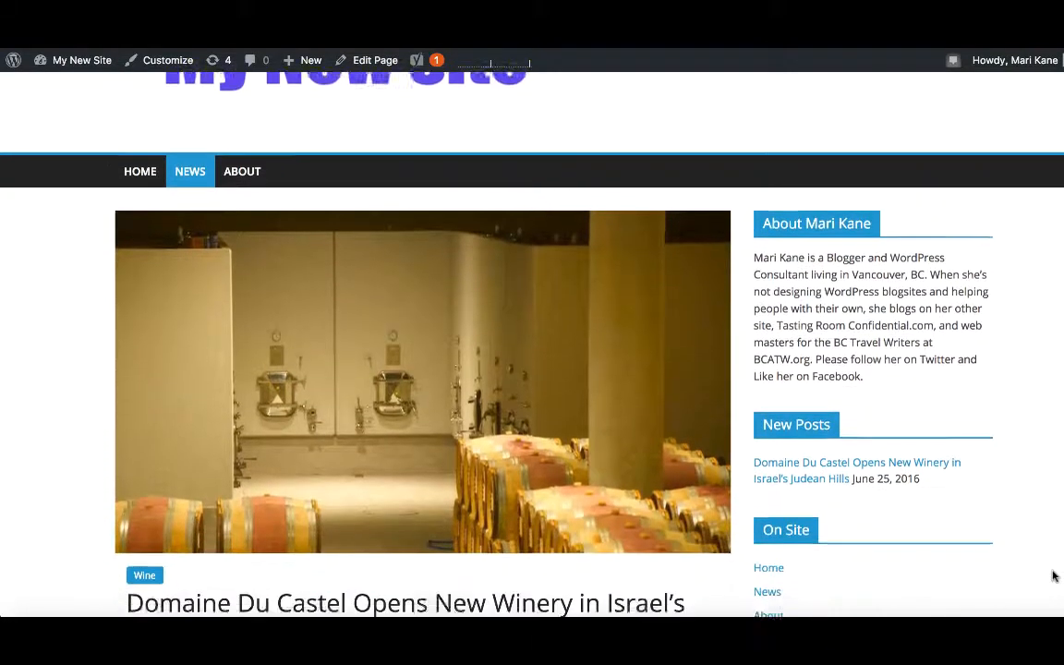
scroll(1058, 549, down, 2)
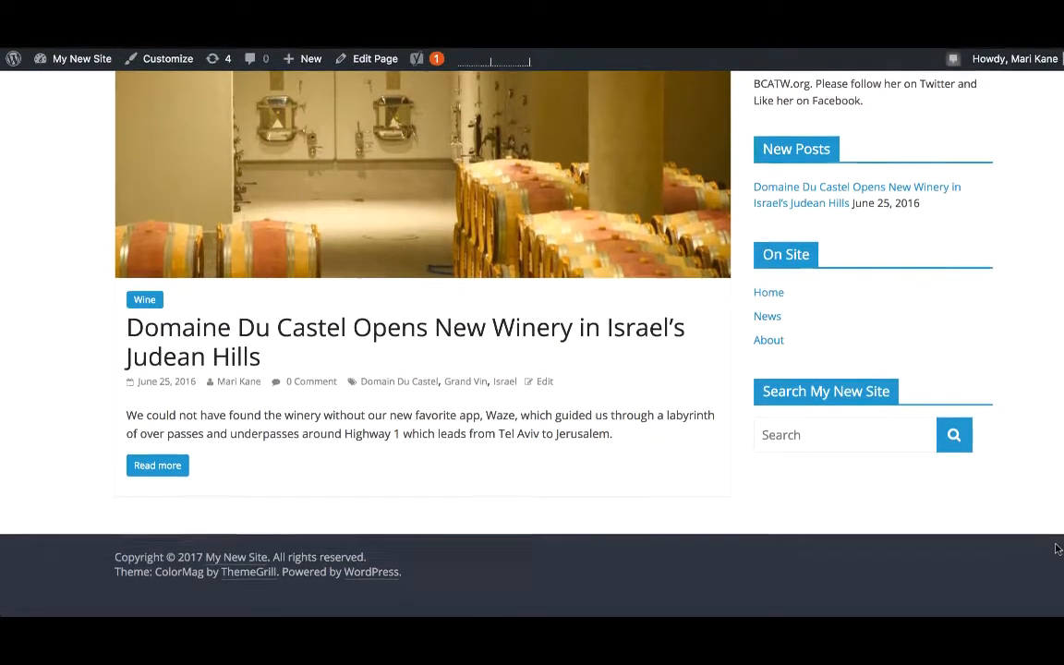
scroll(1056, 546, up, 6)
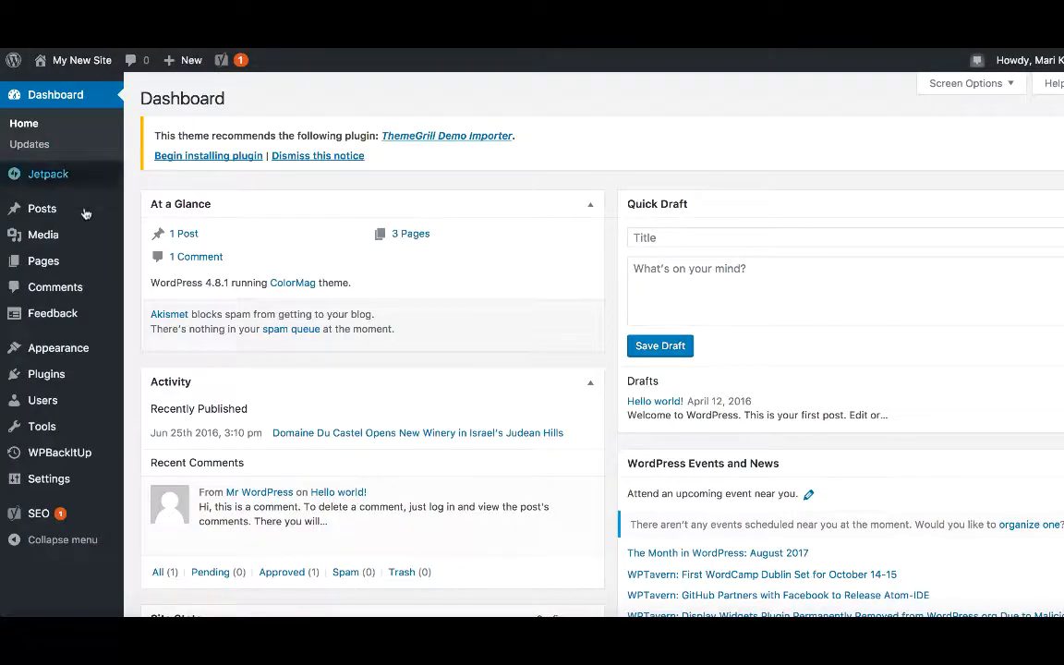
Open the theme Customizer and go to Social Options, then its social links area settings.
mouse_move(79, 358)
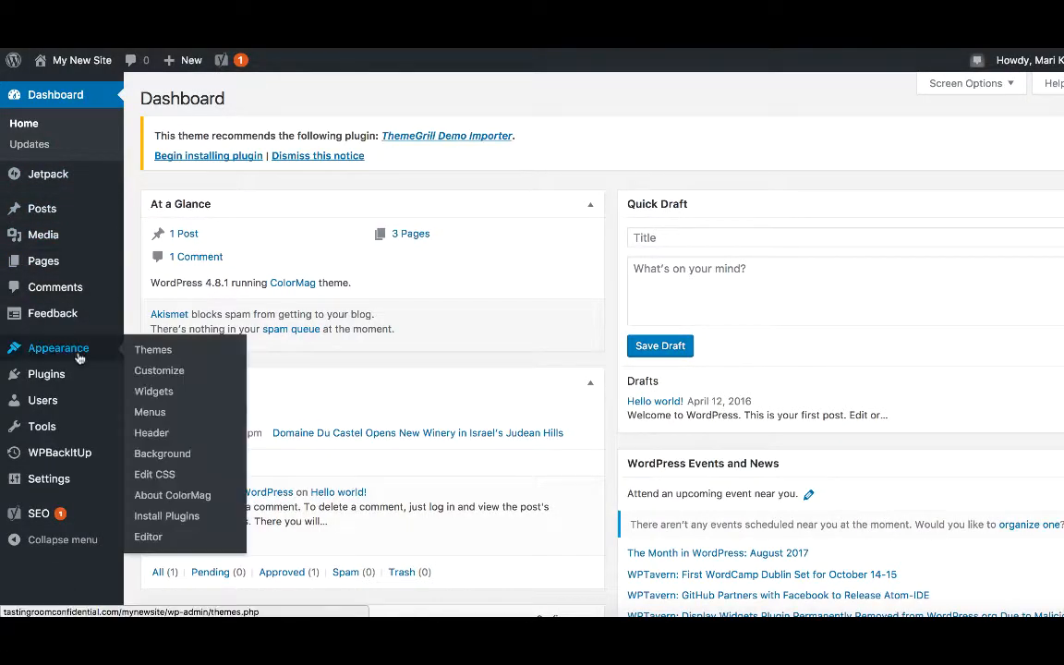
click(154, 372)
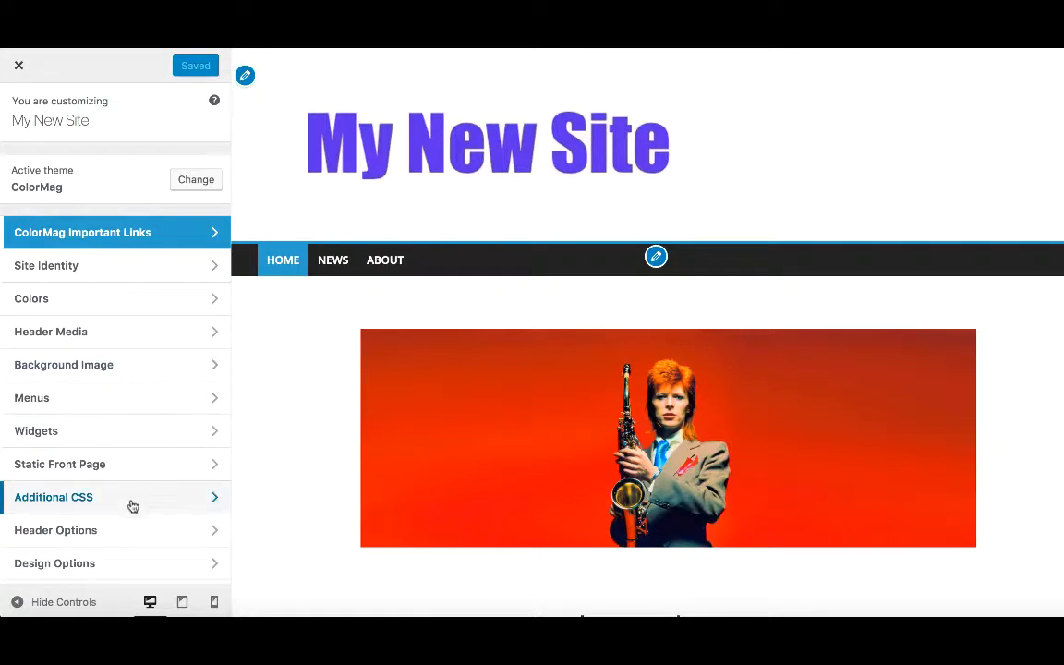
scroll(129, 545, down, 2)
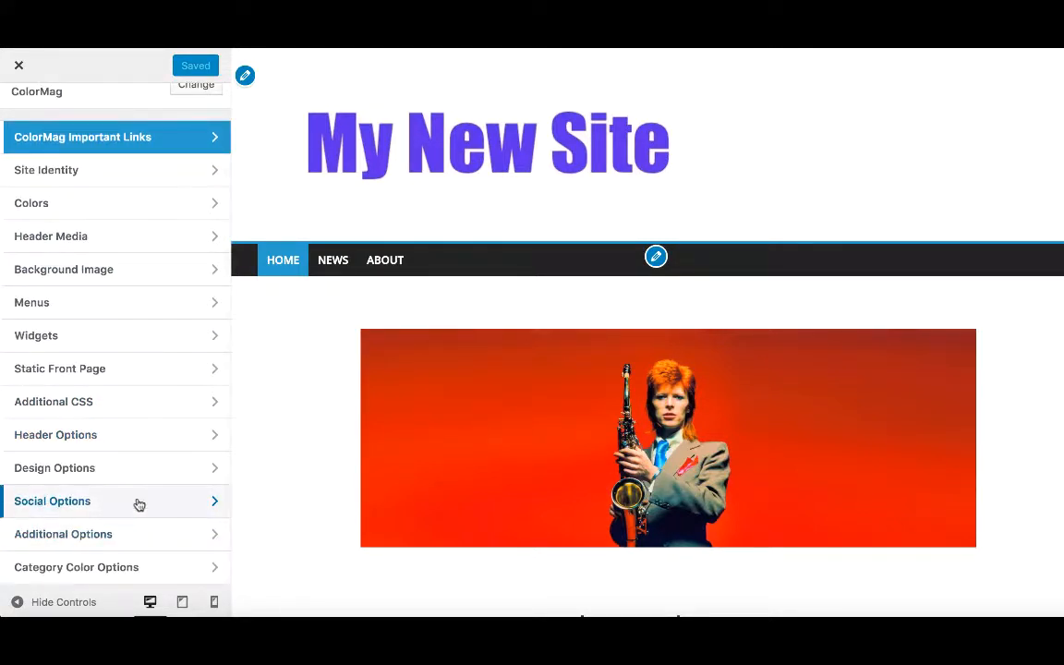
click(139, 504)
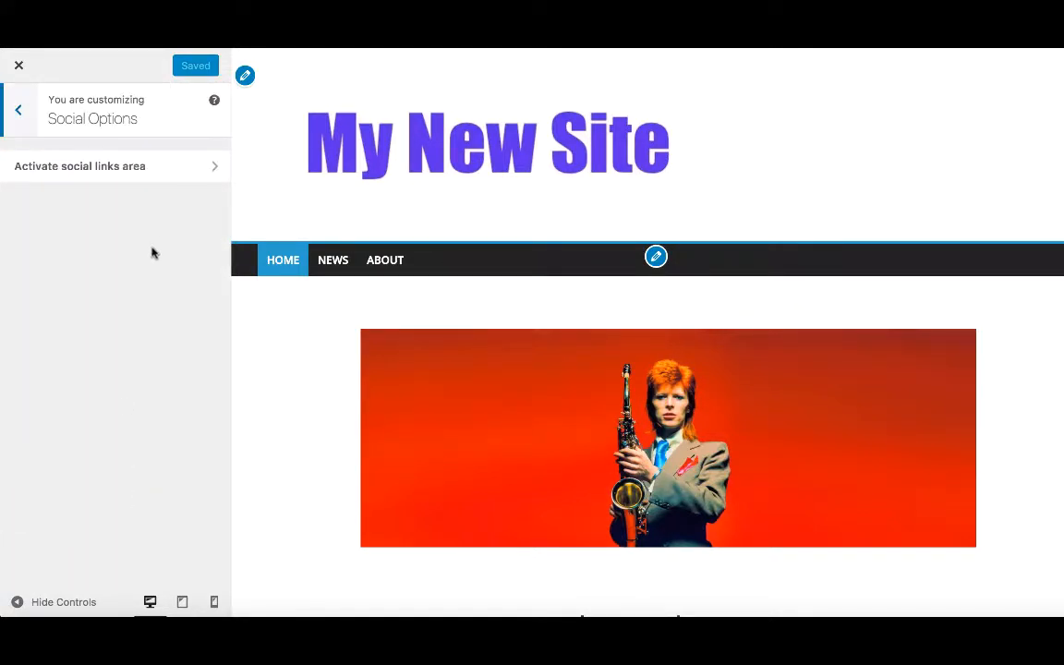
click(138, 166)
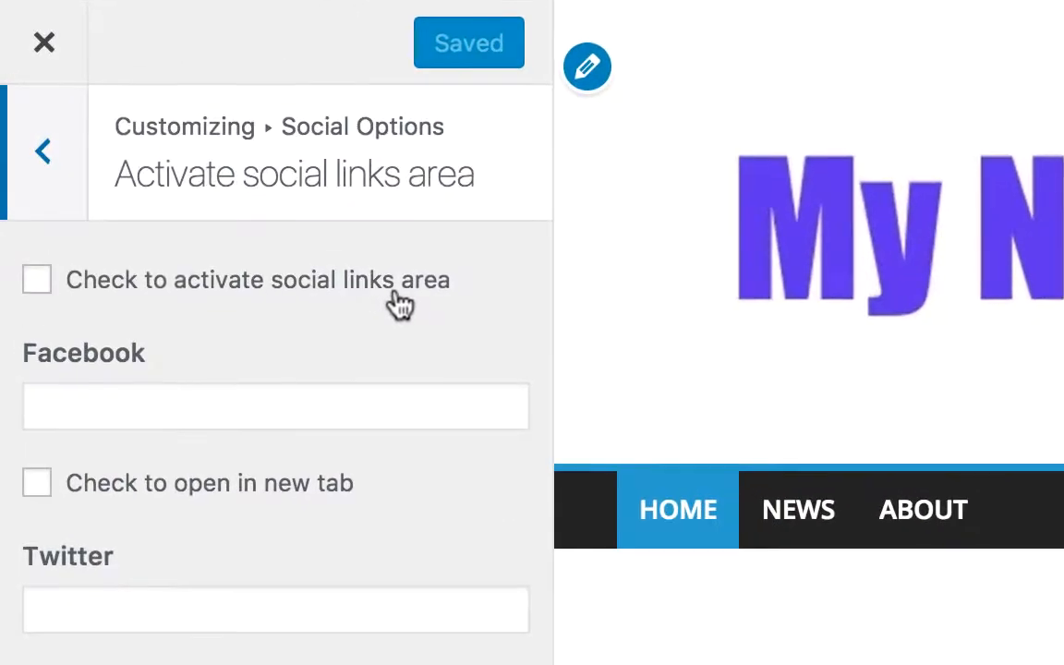
Activate the social links area, paste the Facebook profile URL into the Facebook field, and publish the change.
click(37, 280)
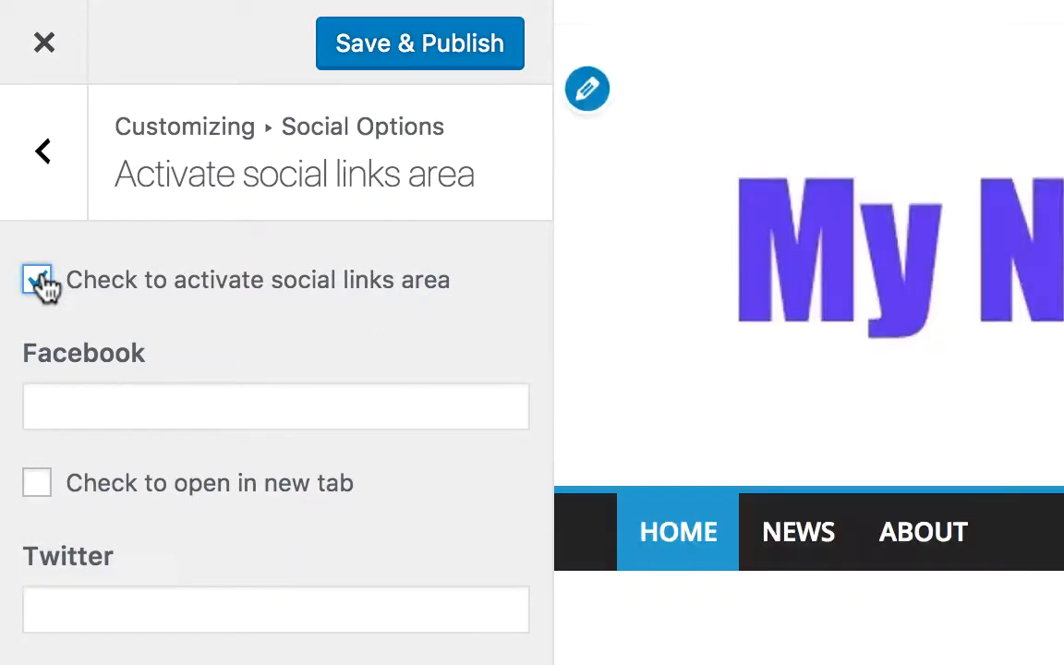
click(89, 403)
text(https://www.facebook.com/mari.kane.56)
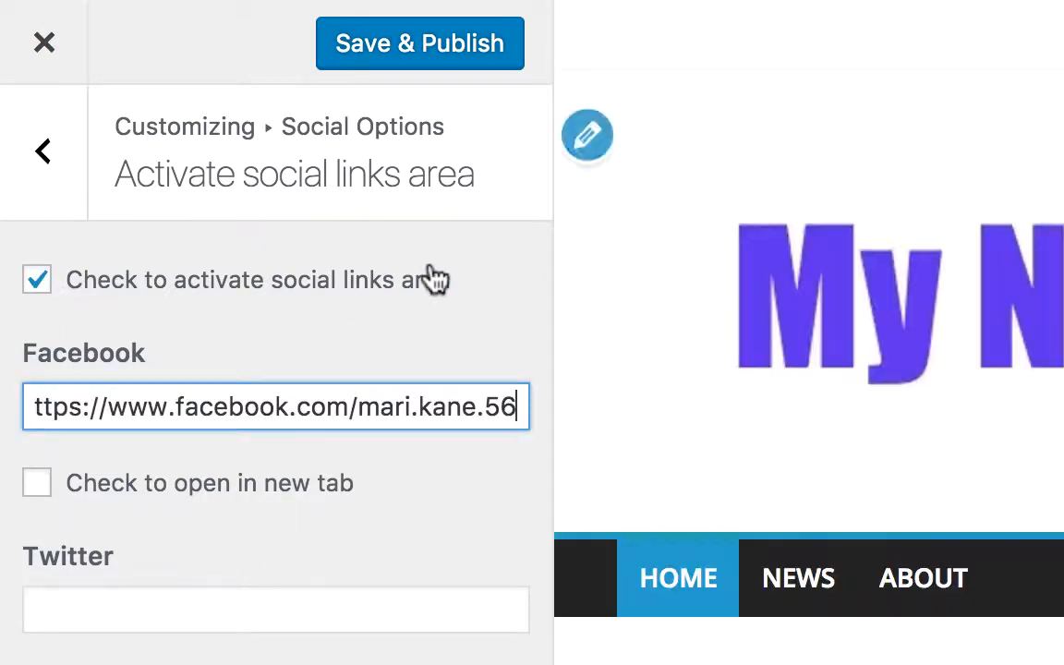
click(467, 43)
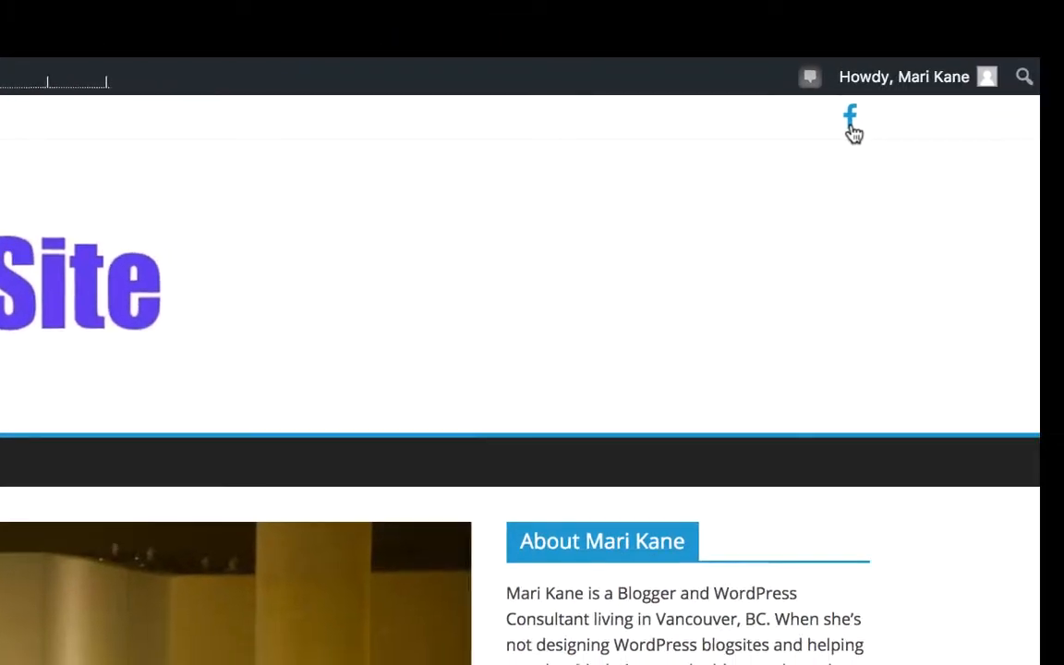
click(851, 129)
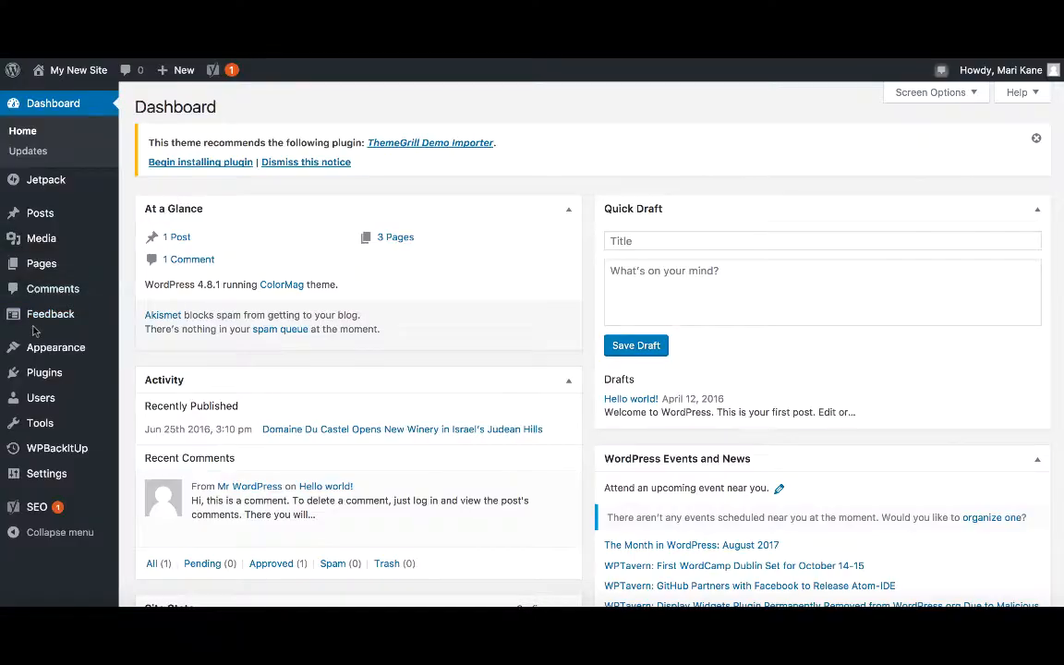
Activate the AddToAny Share Buttons plugin from the installed plugins list.
mouse_move(44, 379)
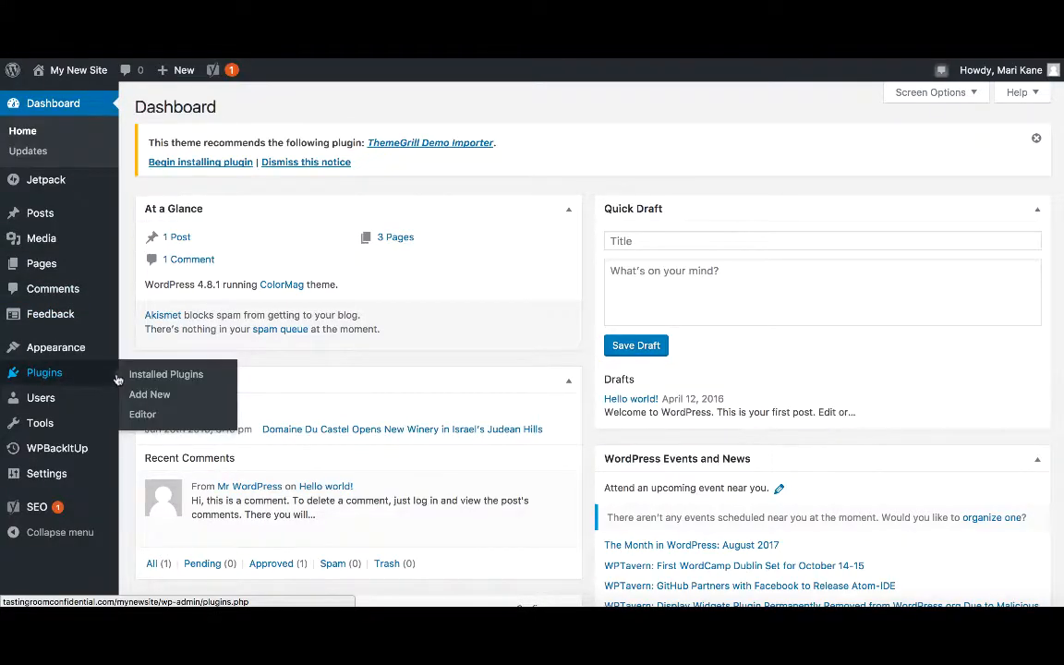
click(159, 375)
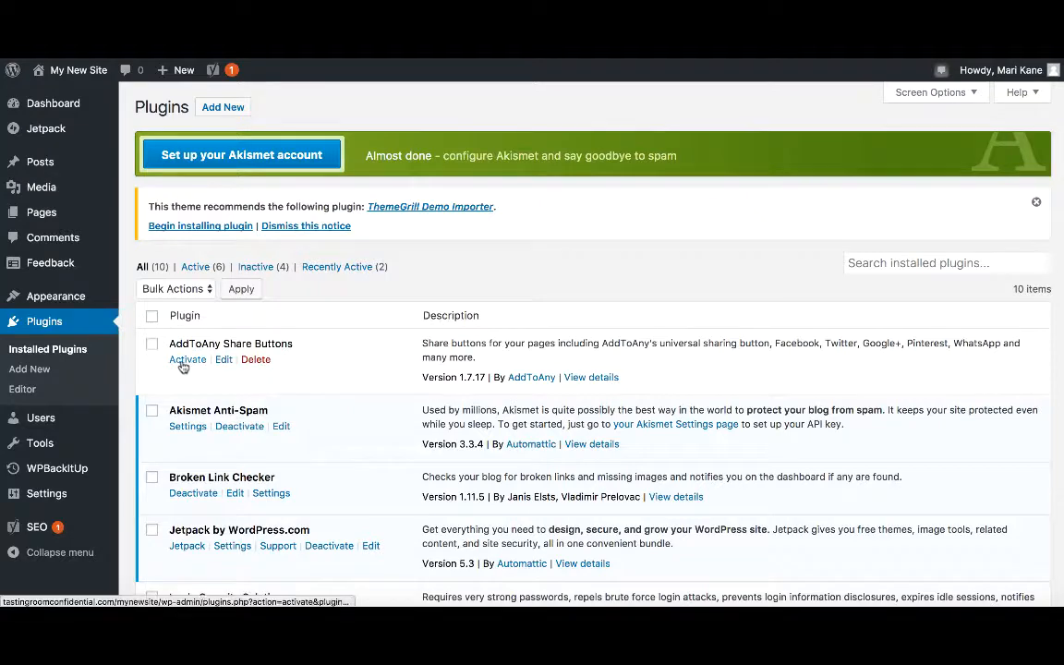
click(183, 360)
Add the AddToAny Follow widget to the Right Sidebar.
mouse_move(64, 310)
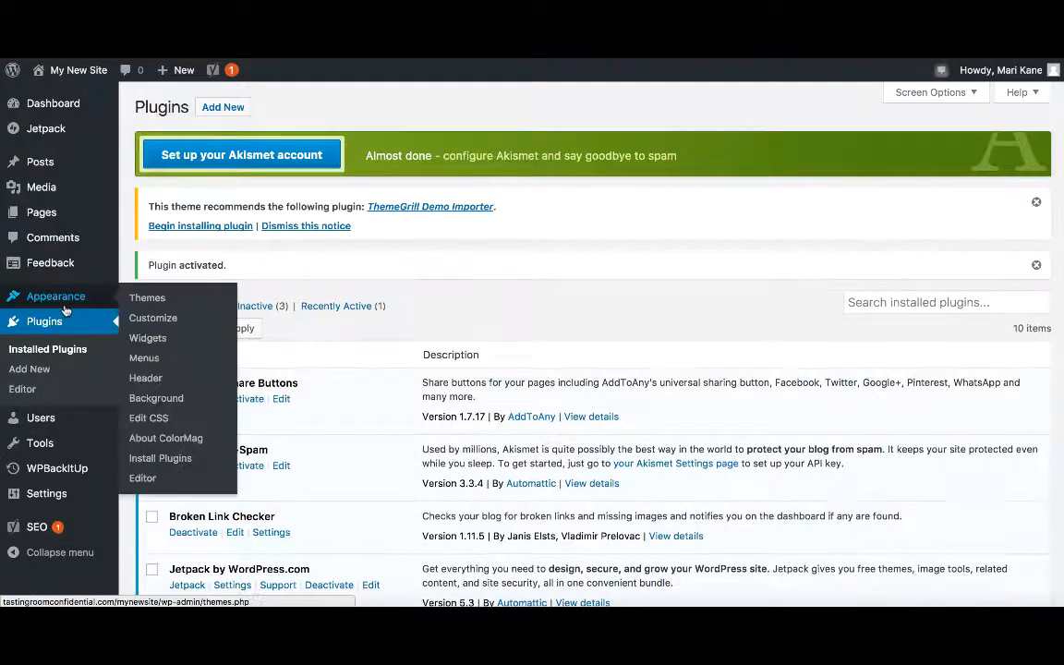
click(148, 338)
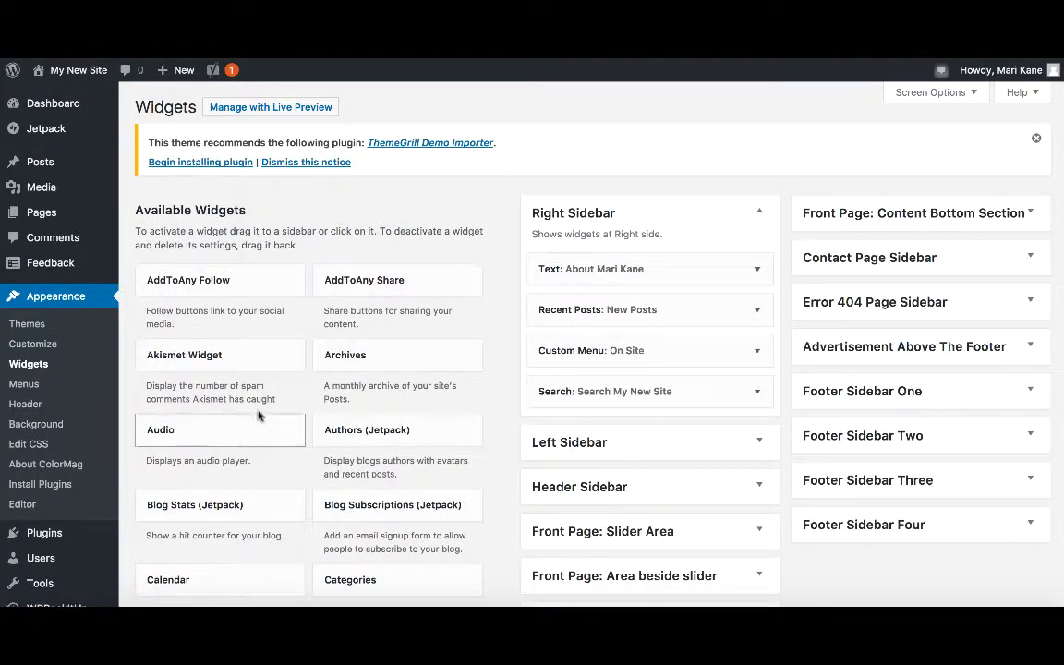
click(221, 280)
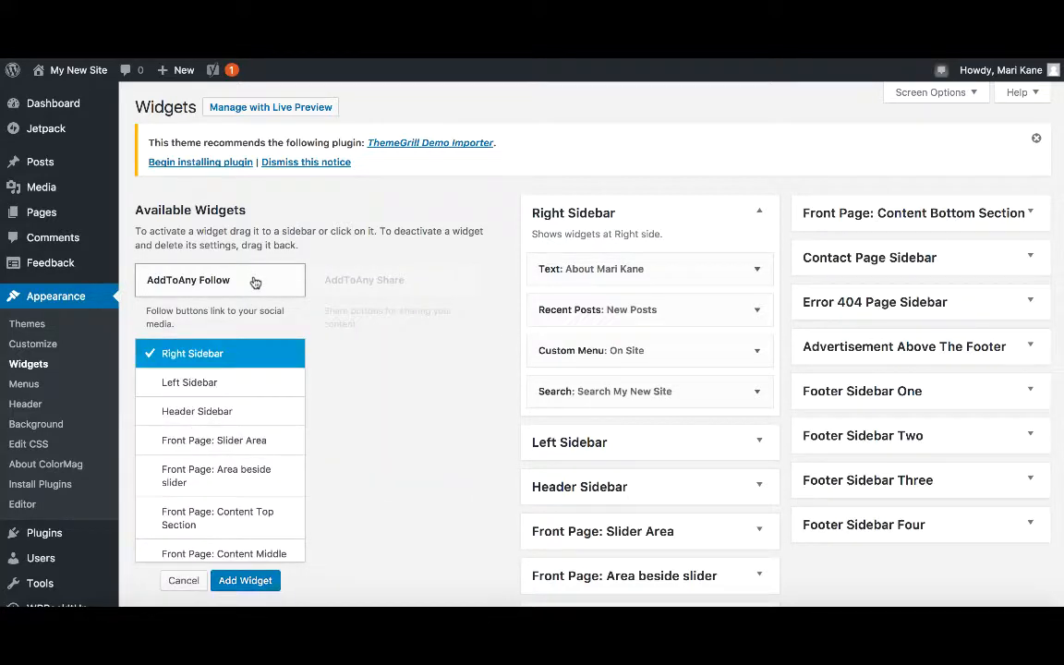
click(243, 580)
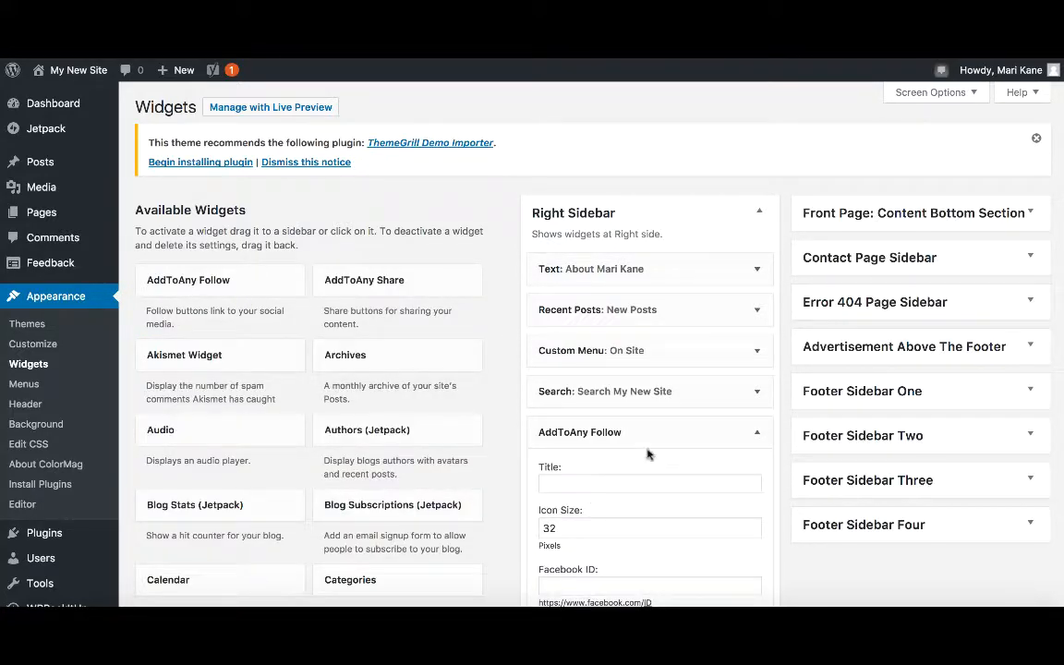
Paste the Facebook profile URL into the AddToAny Follow widget's Facebook ID field.
scroll(646, 473, down, 4)
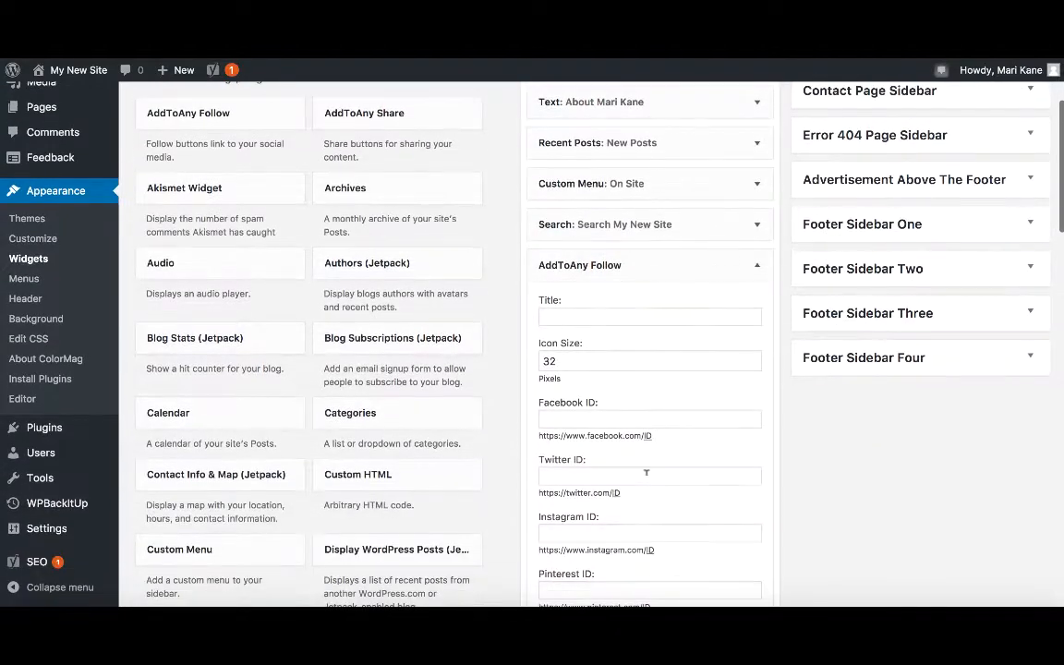
click(635, 418)
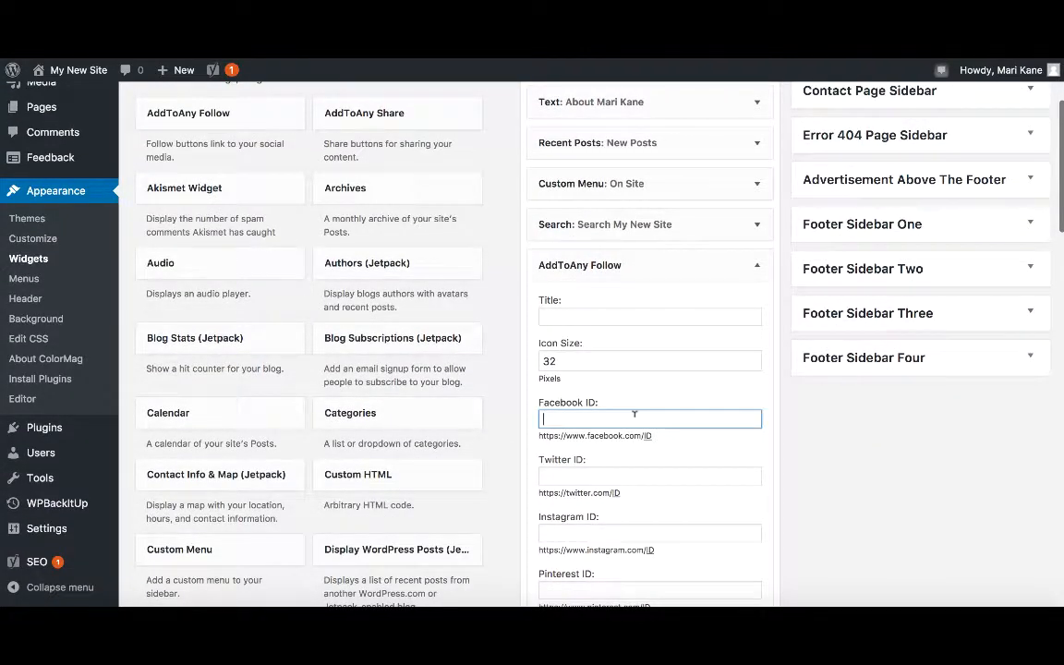
text(https://www.facebook.com/mari.kane.56)
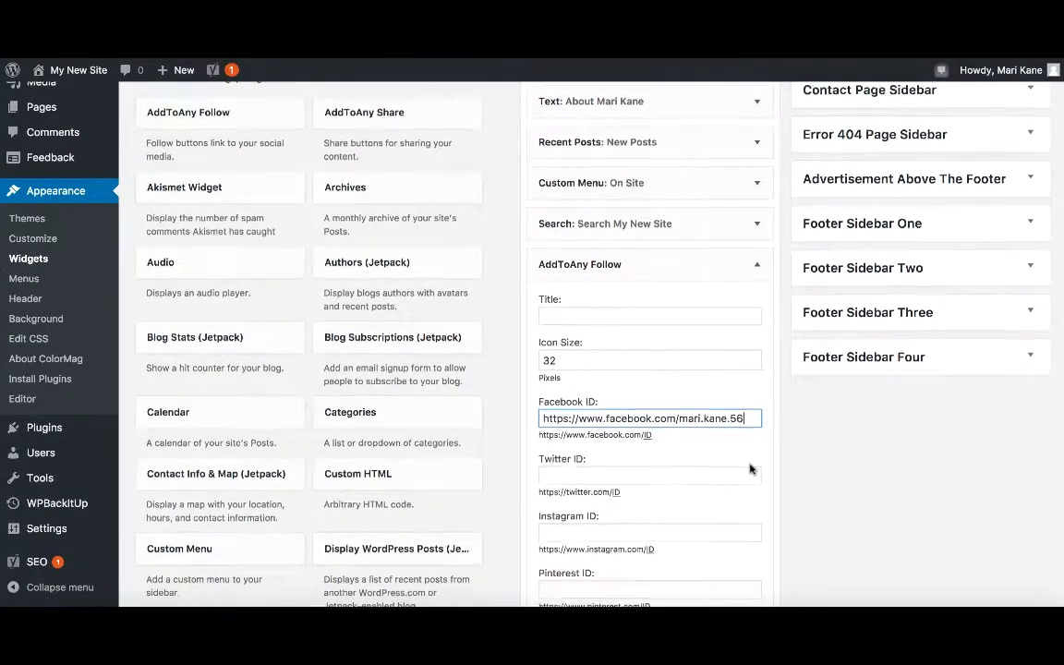
scroll(750, 469, down, 10)
scroll(750, 469, down, 2)
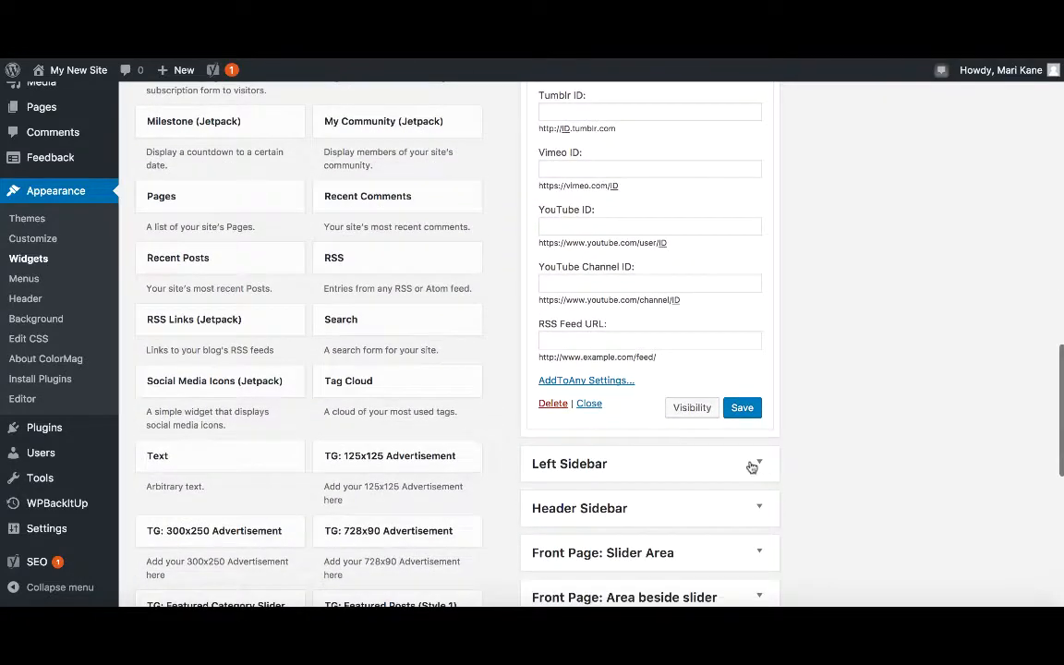
Save the widget and move it up directly beneath the About text widget in the Right Sidebar.
click(743, 406)
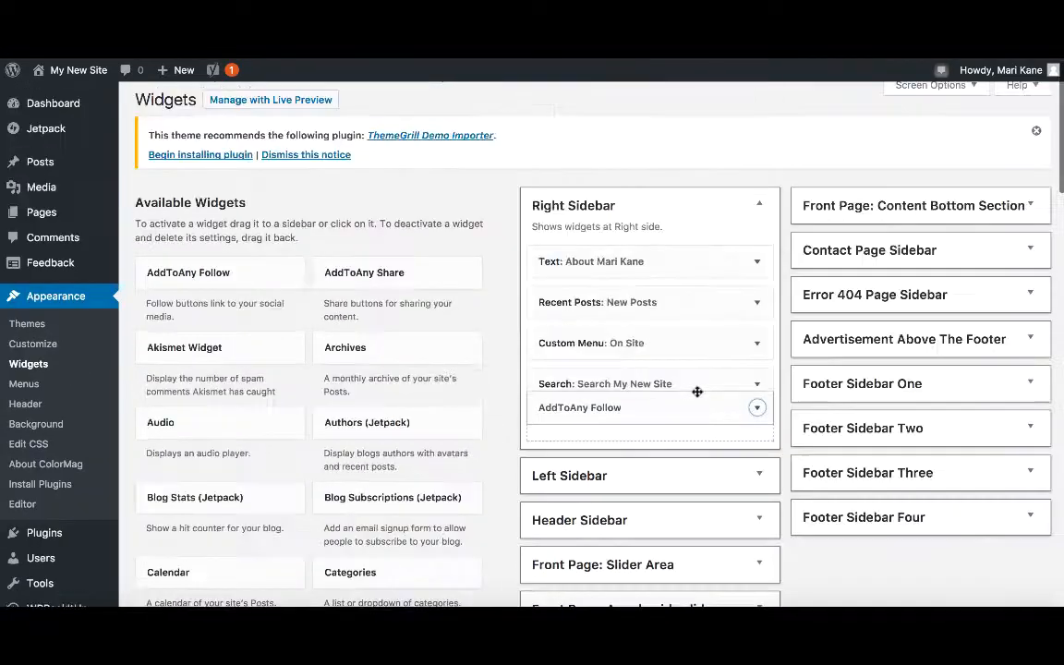
drag(698, 392, 698, 299)
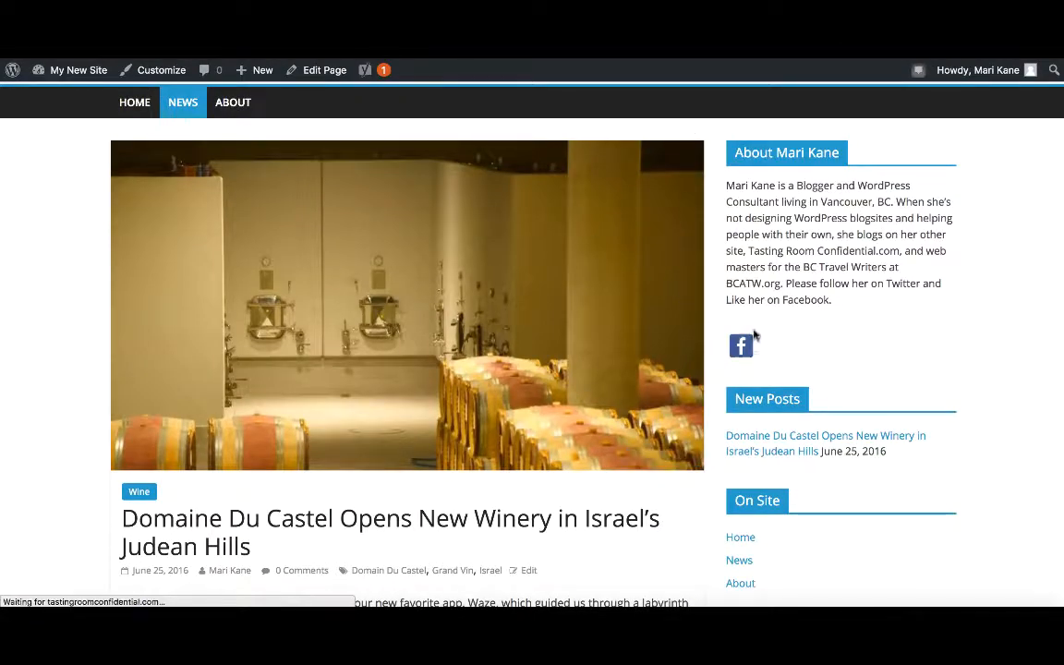
Test the sidebar Facebook follow icon and the post's Facebook share button on the live site.
click(744, 346)
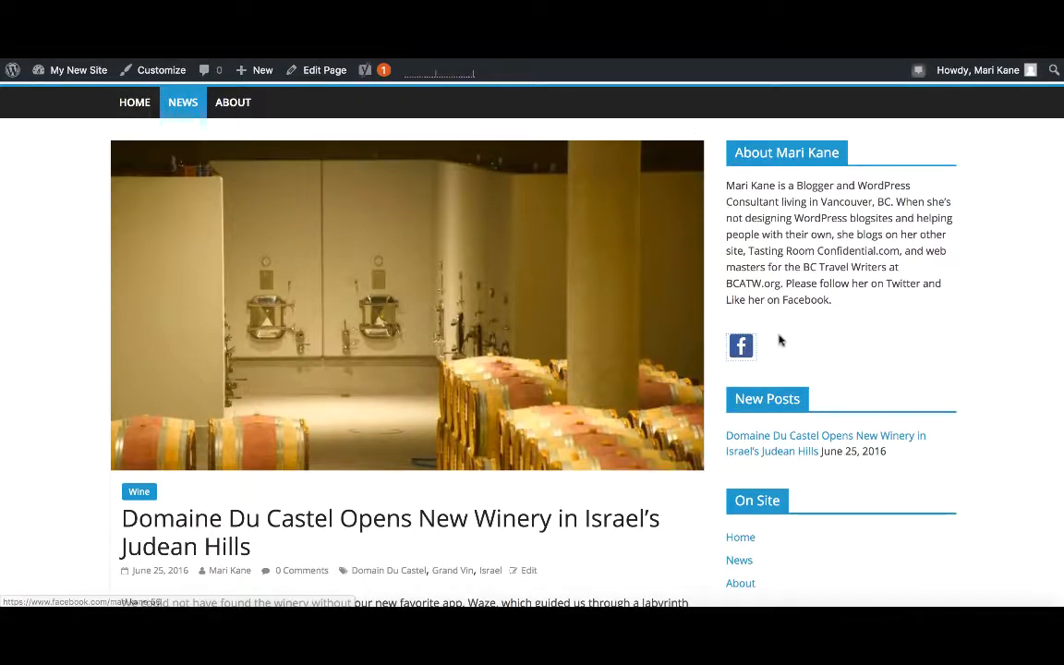
scroll(765, 363, down, 4)
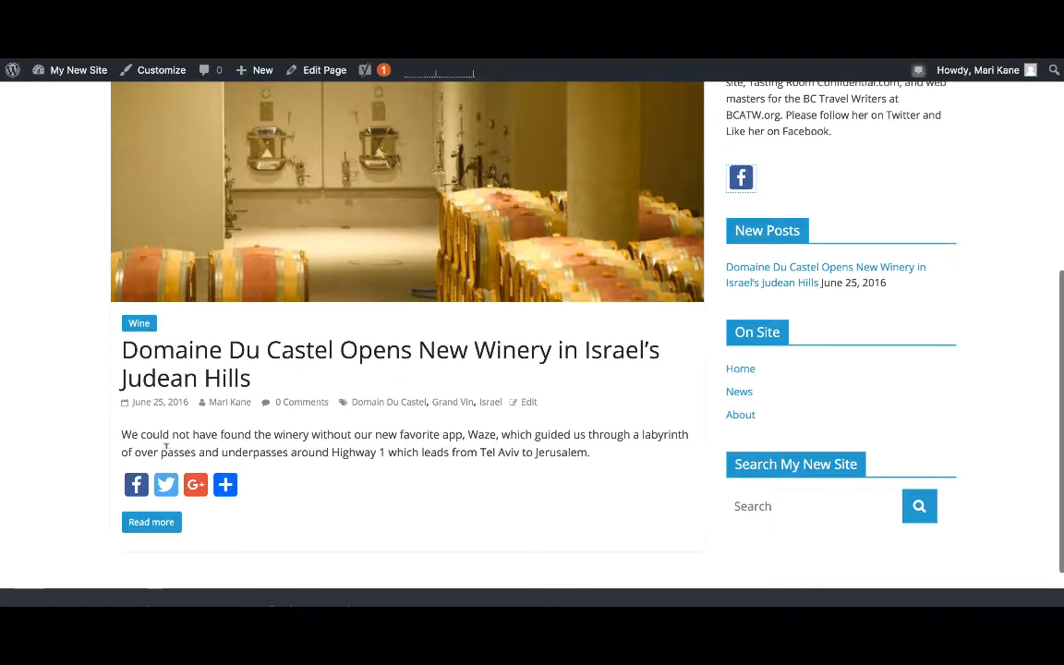
click(135, 487)
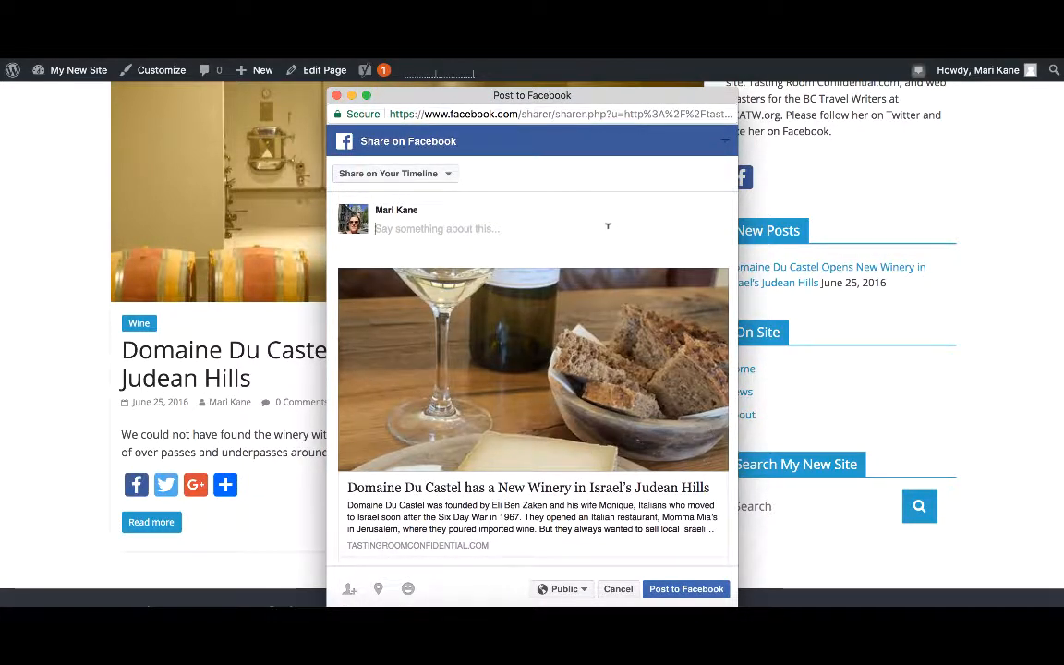
text(T)
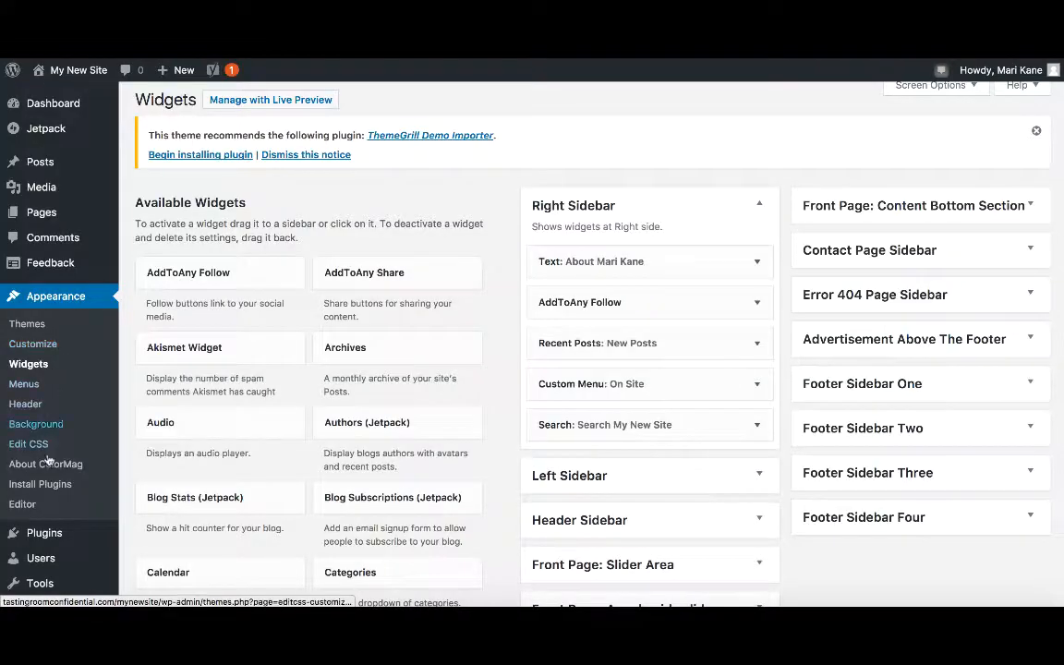
Activate the Menu Social Icons plugin from the installed plugins list.
mouse_move(54, 543)
click(155, 525)
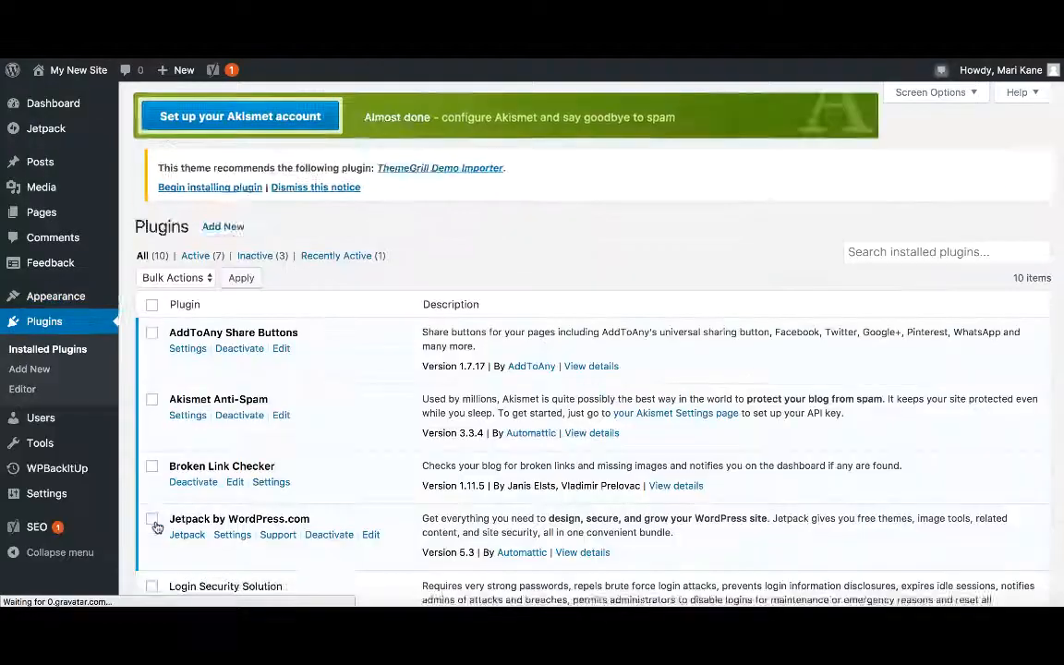
scroll(157, 527, down, 5)
scroll(157, 527, down, 1)
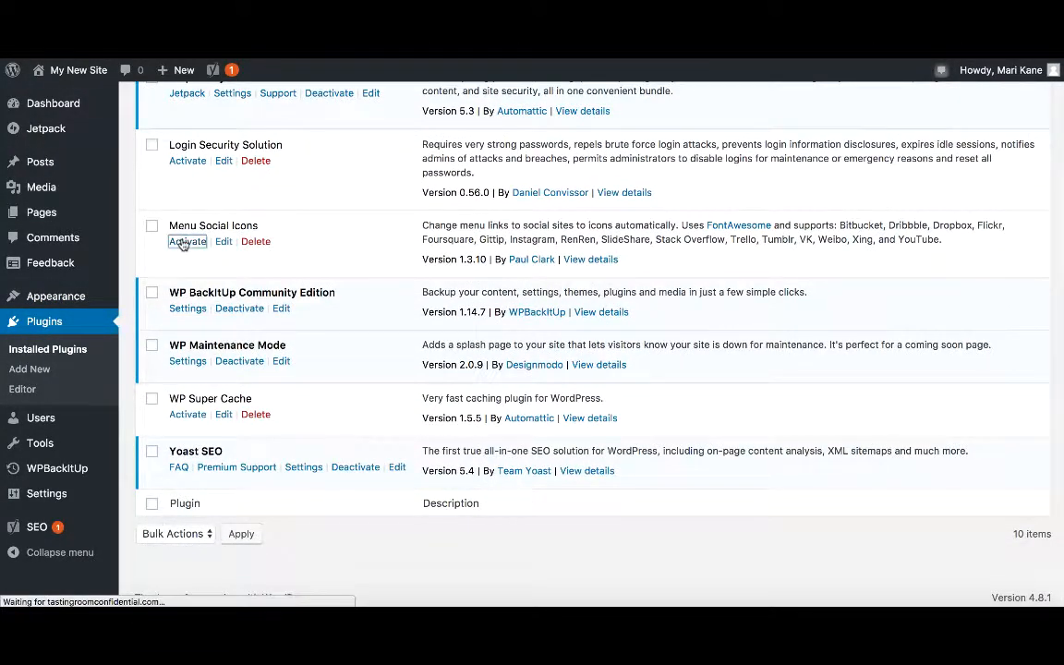
click(183, 242)
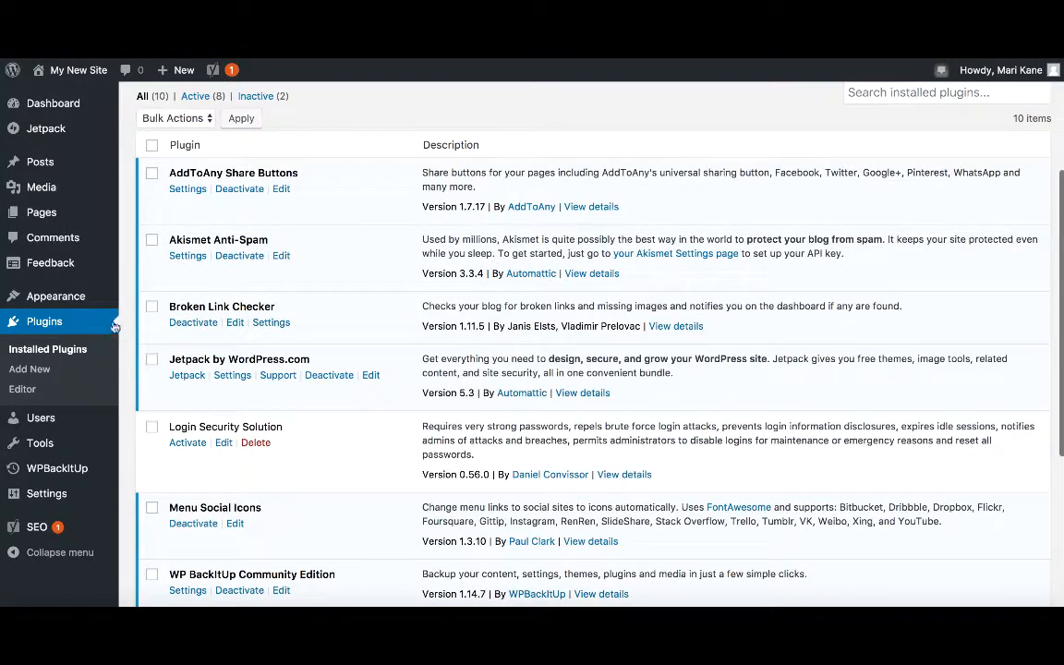
Add a Facebook social-icon custom link with the pasted profile URL and link text Facebook to the site menu.
mouse_move(88, 295)
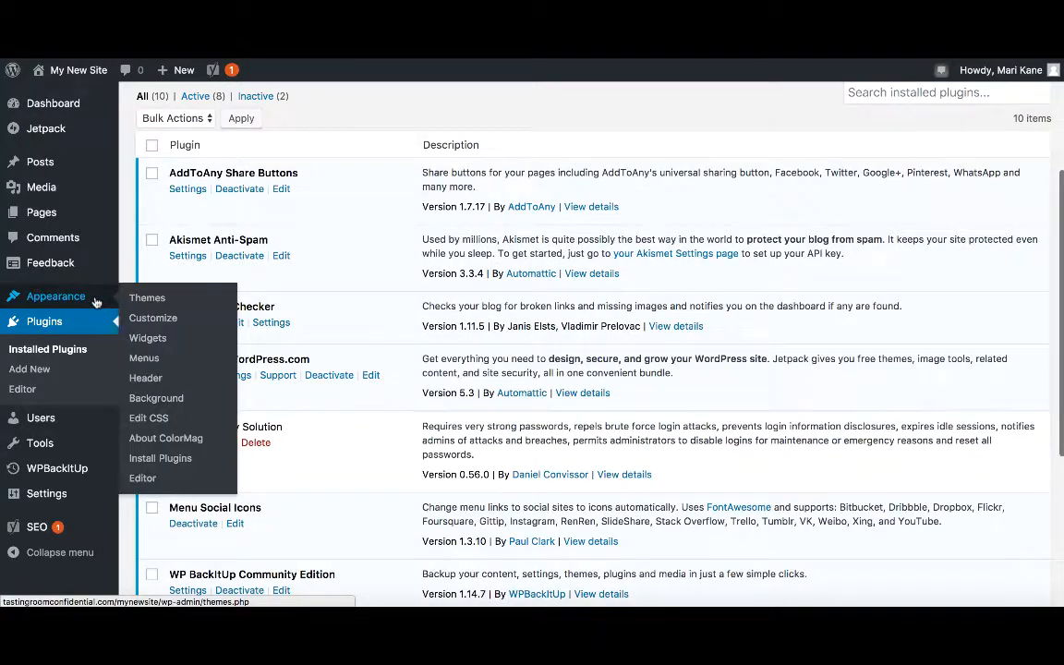
click(152, 362)
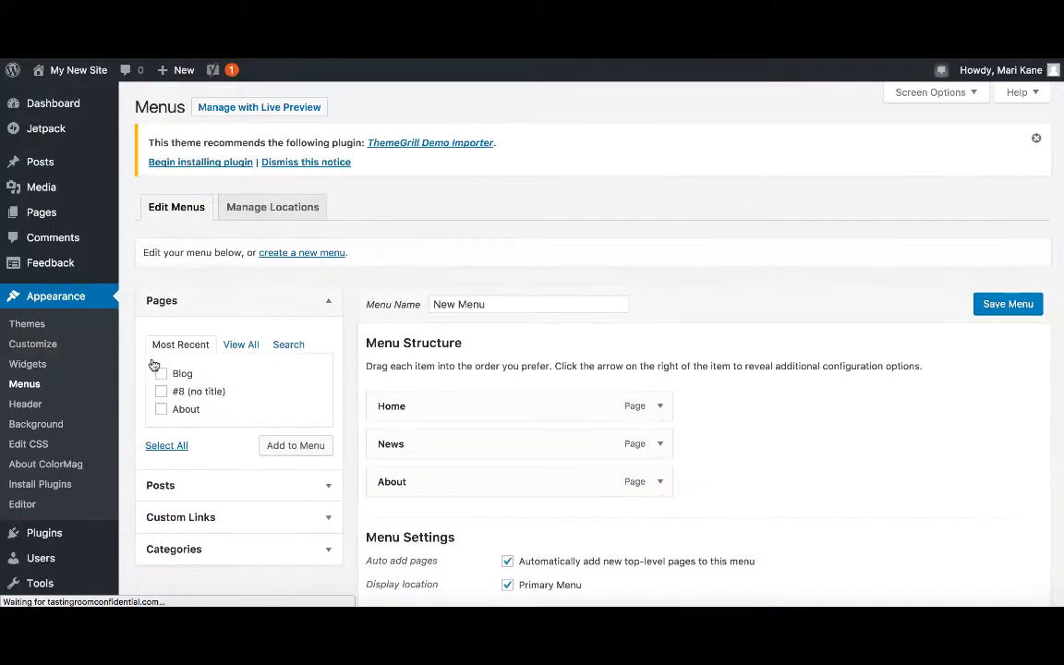
scroll(258, 523, down, 3)
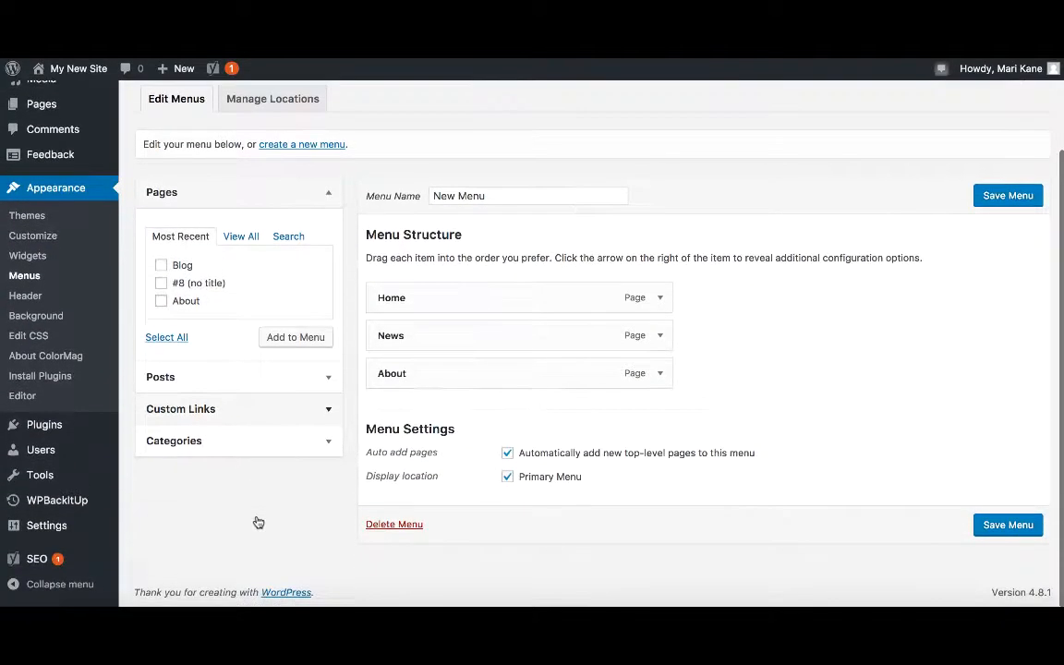
click(318, 409)
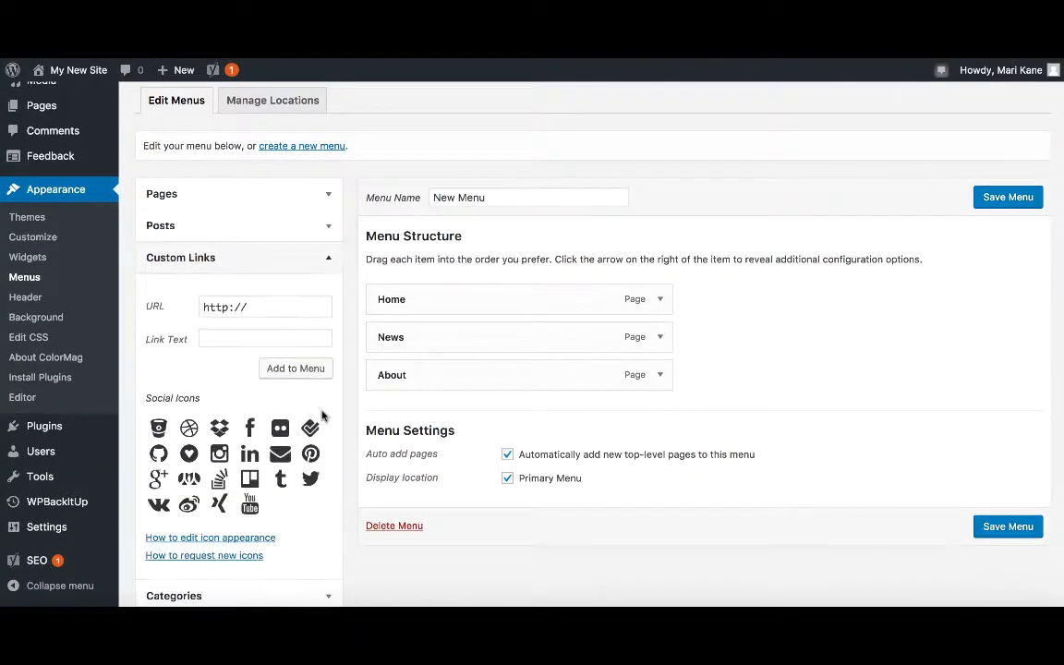
click(252, 431)
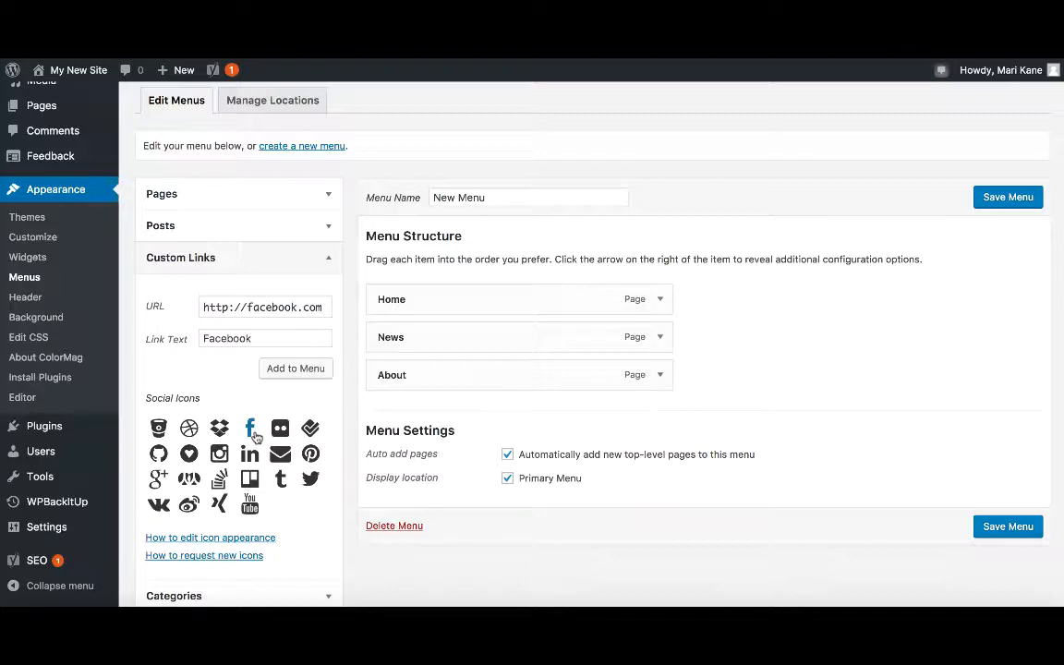
triple_click(262, 308)
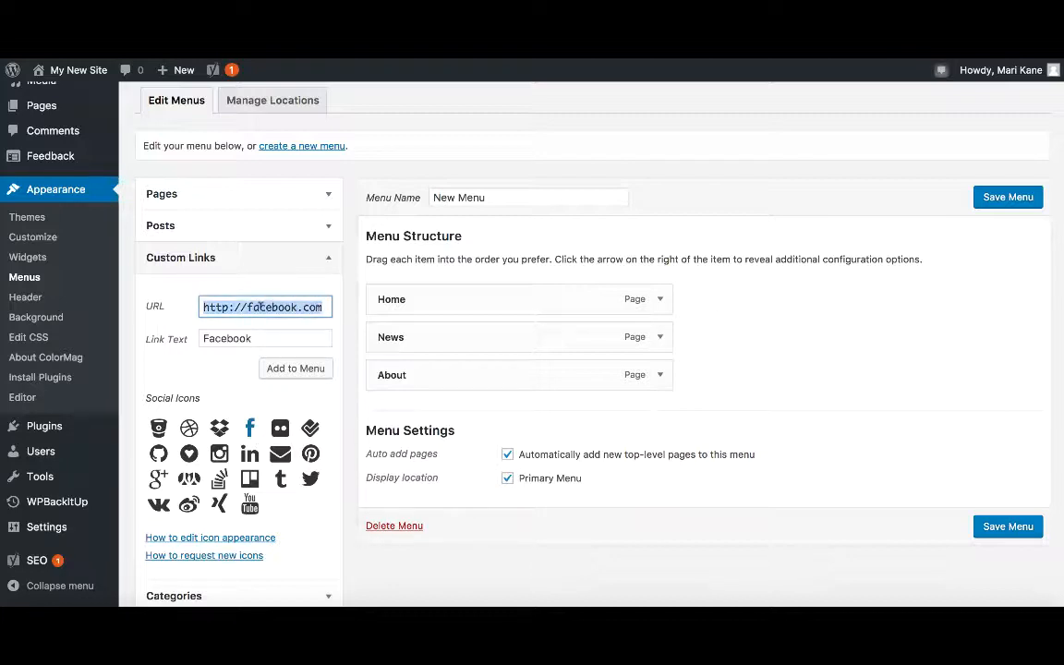
key(ctrl+v)
key(Tab)
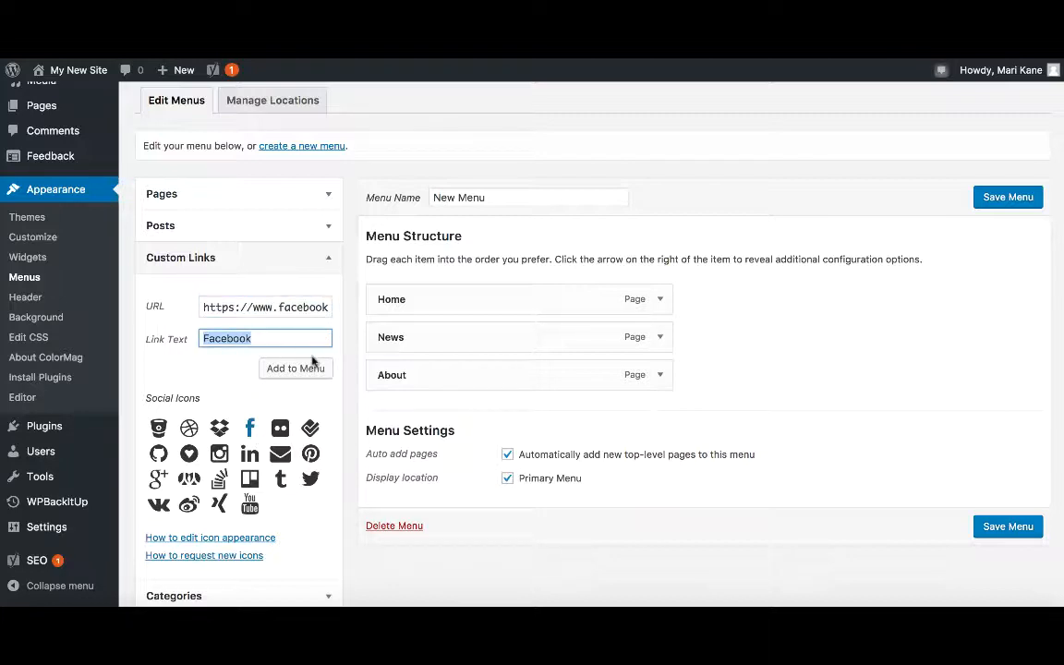
click(312, 369)
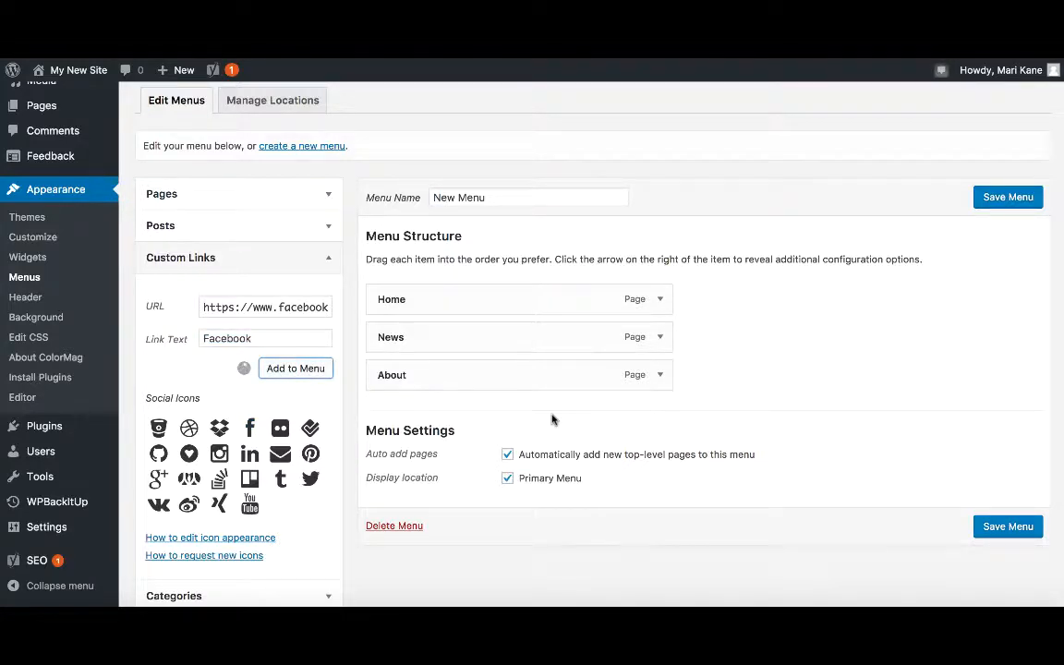
Save the menu and check the Facebook icon in the live site's navigation bar.
click(1011, 565)
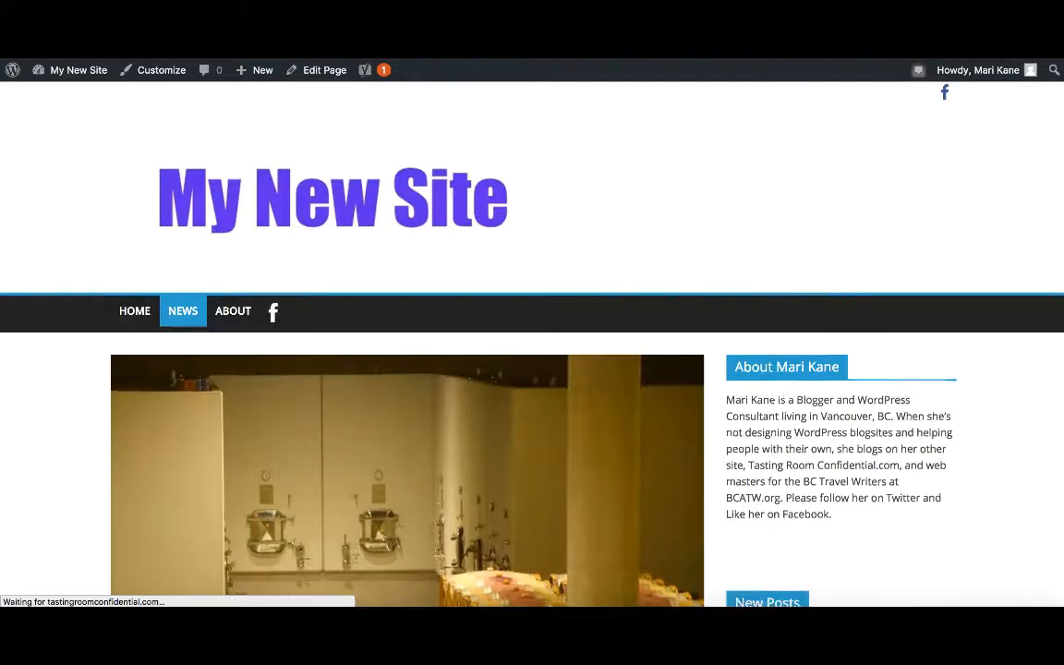
scroll(399, 290, down, 3)
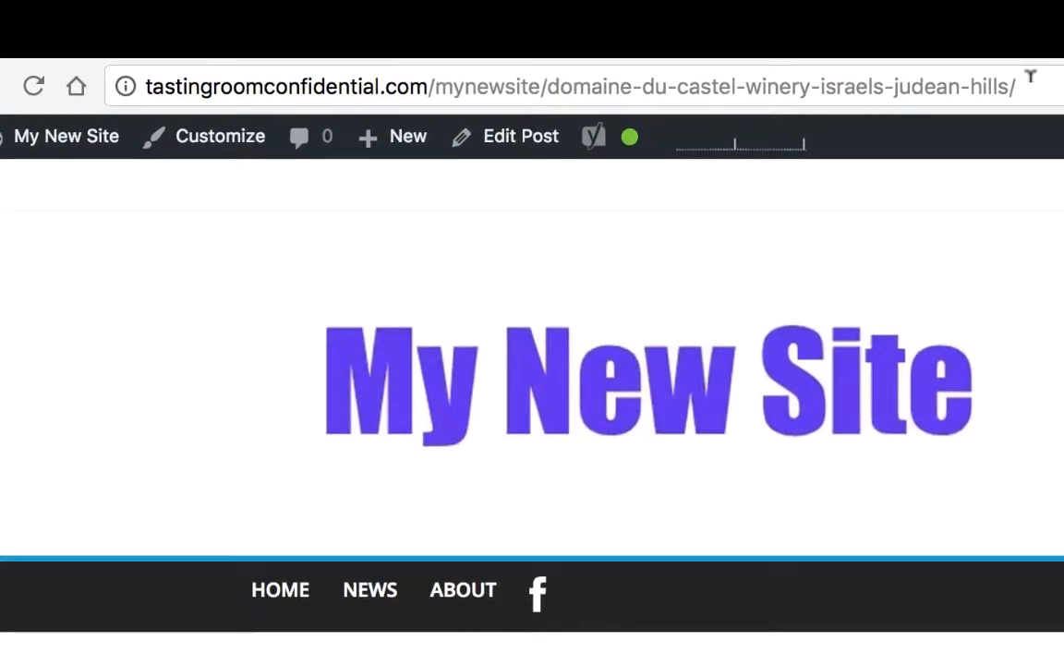
Copy the blog post's address and paste it into a new Facebook status update.
drag(874, 68, 810, 68)
drag(953, 77, 142, 79)
key(ctrl+c)
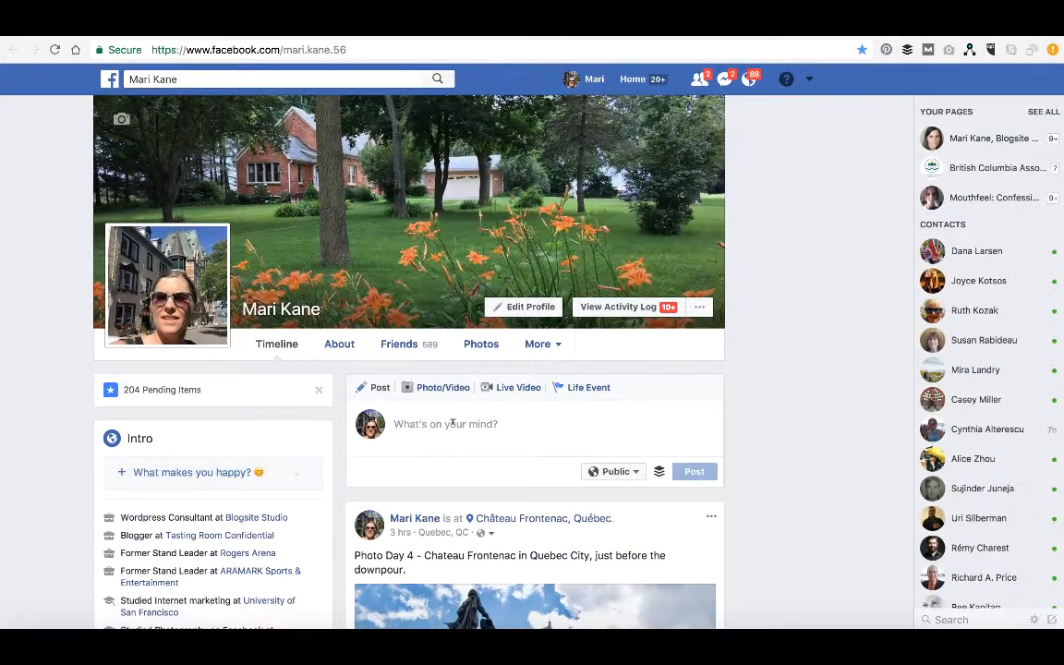
click(453, 423)
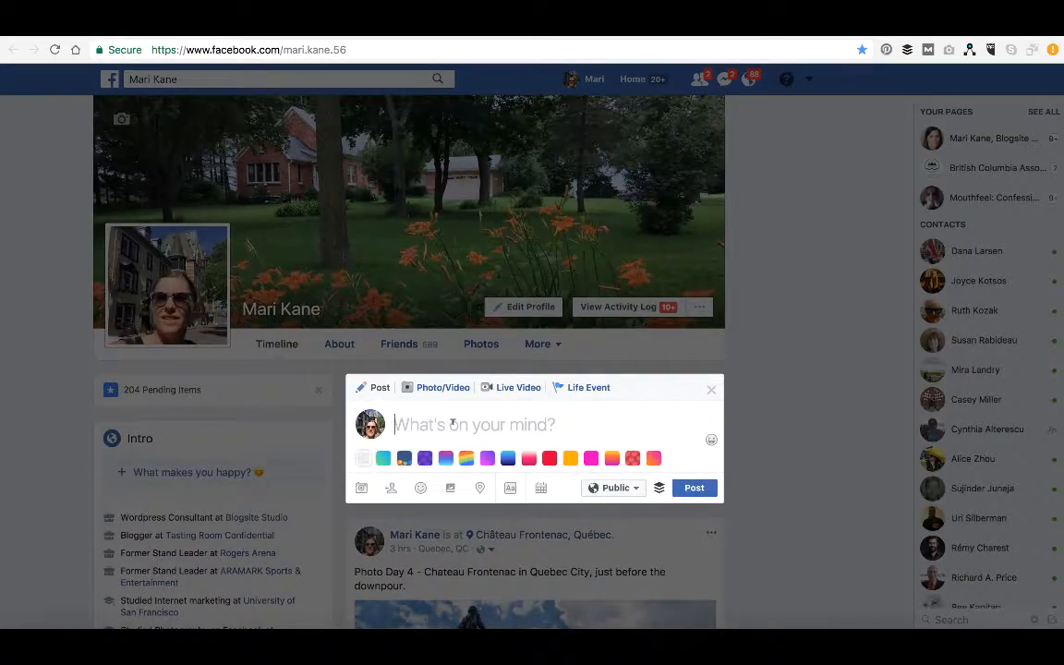
key(ctrl+v)
Replace the pasted link text with "A look back at my journey through Israel's wine country" and publish the post.
scroll(631, 421, down, 3)
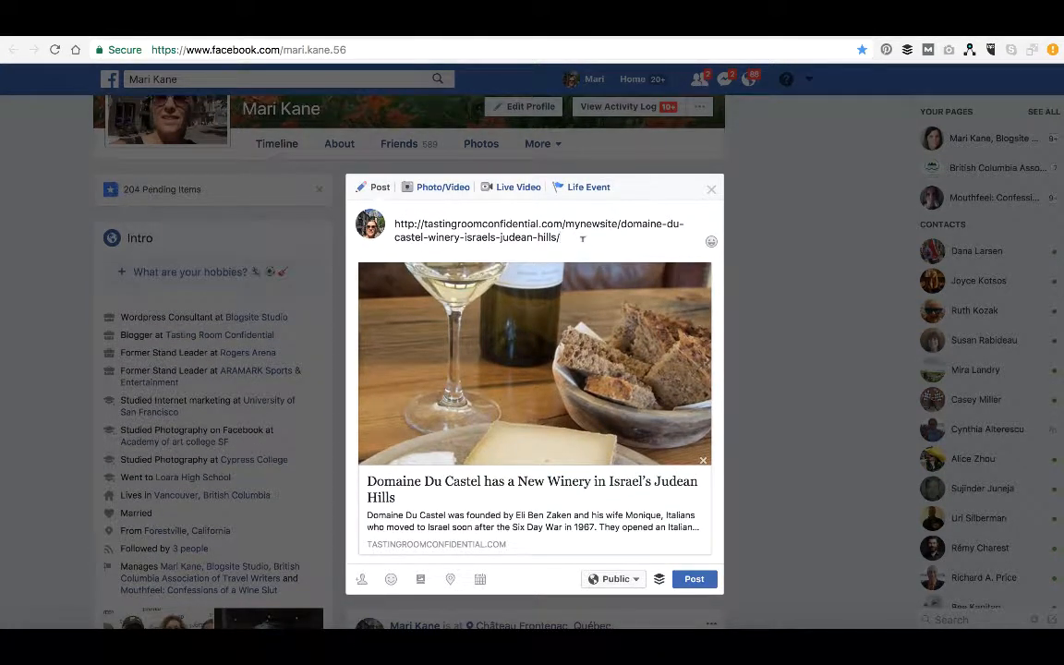
key(super+a)
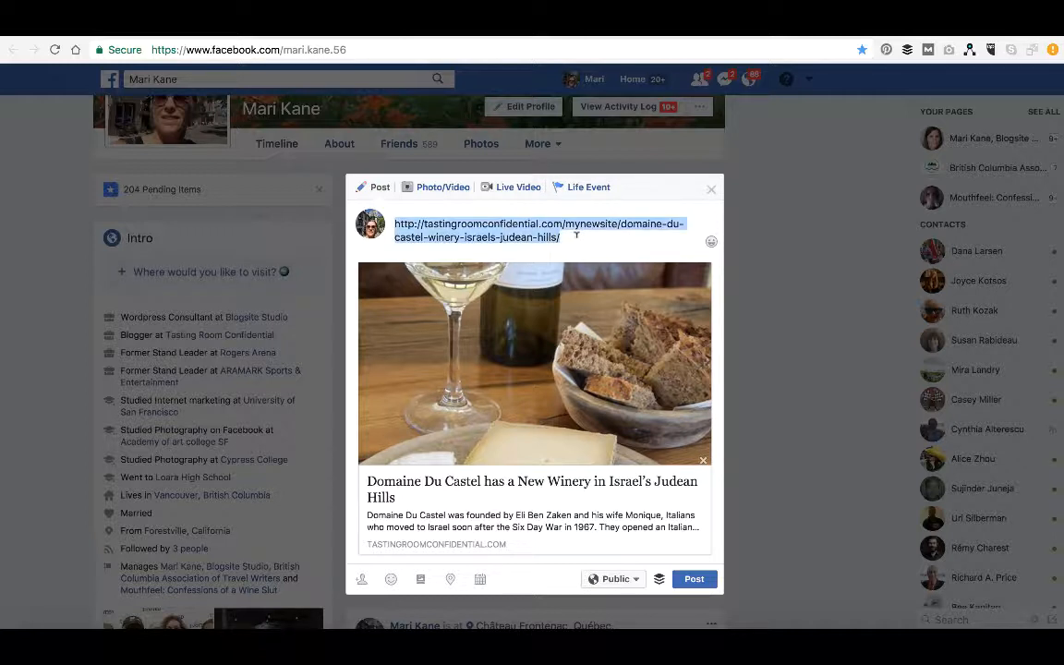
text(A look)
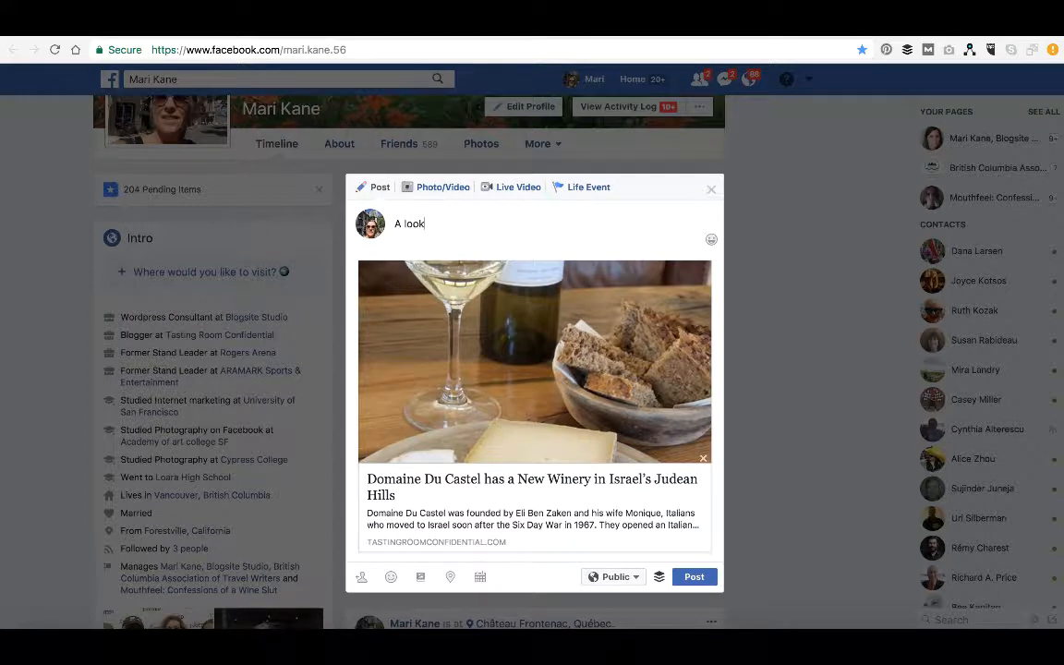
text( aback at my journey through Isre)
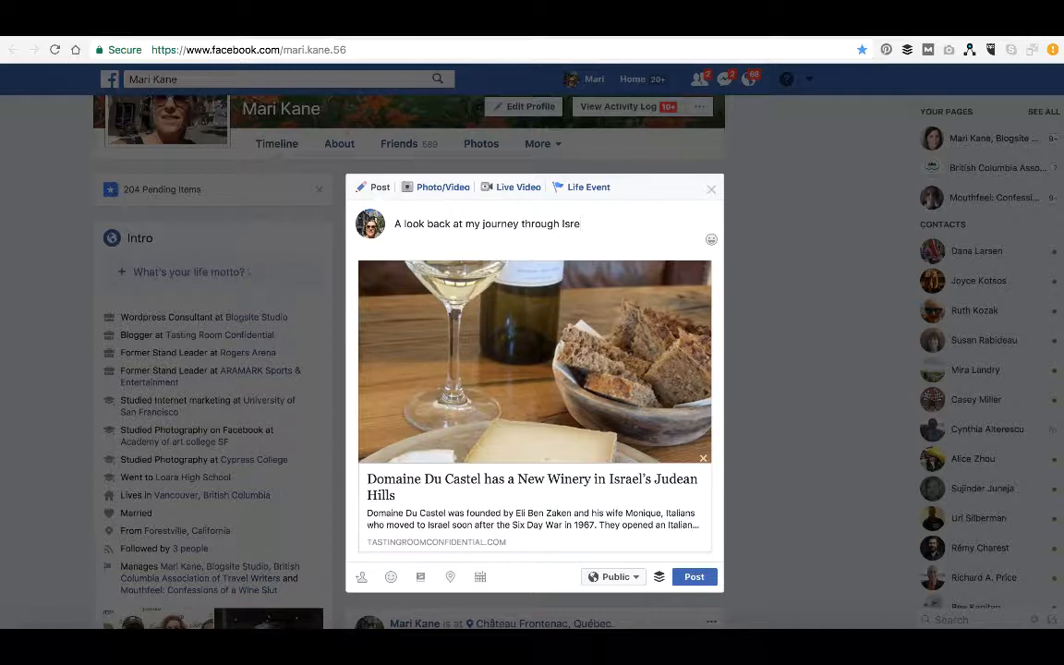
text('s wine country)
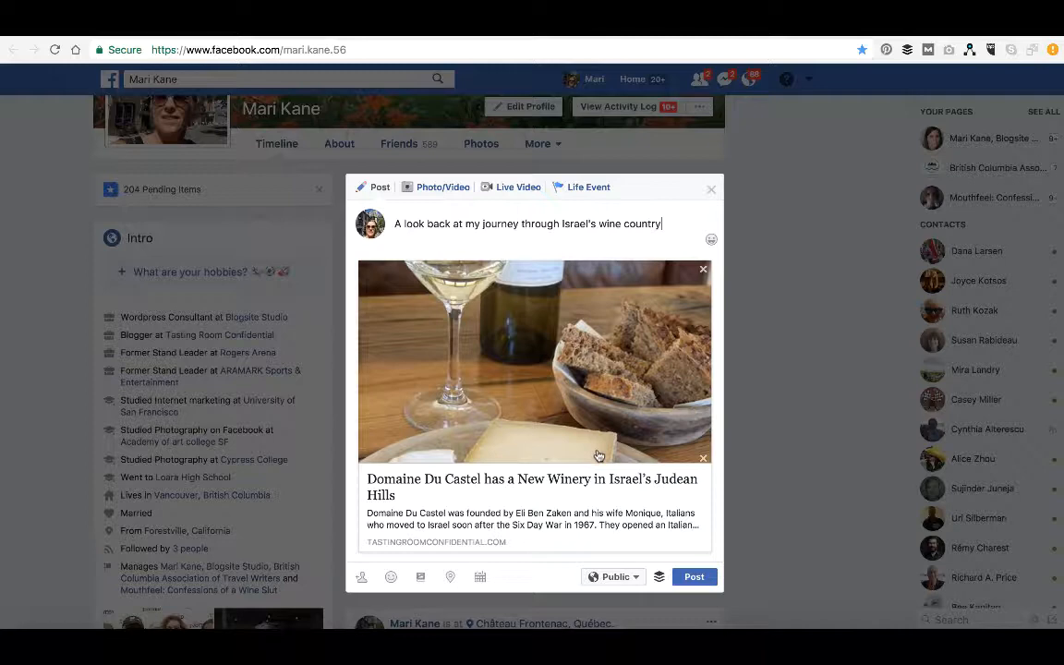
scroll(540, 409, down, 1)
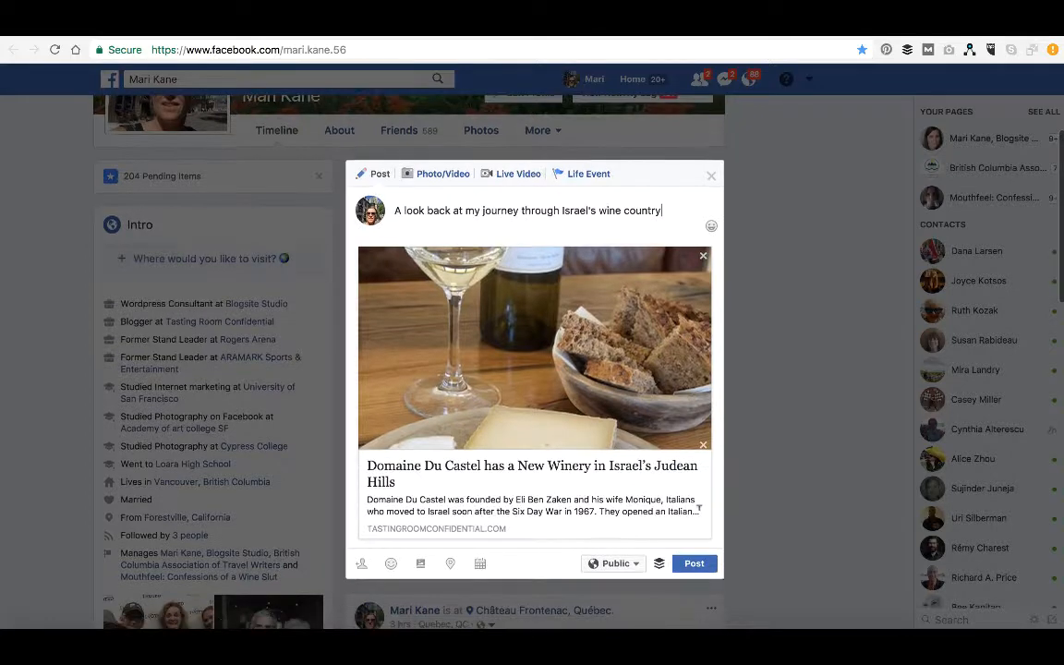
click(695, 566)
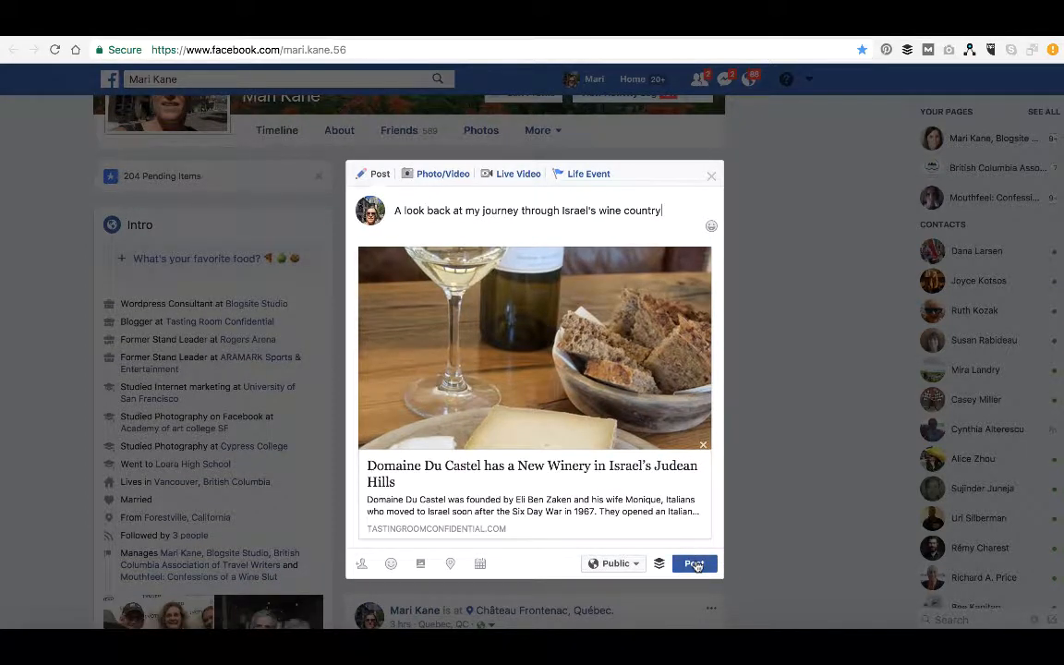
scroll(776, 481, down, 3)
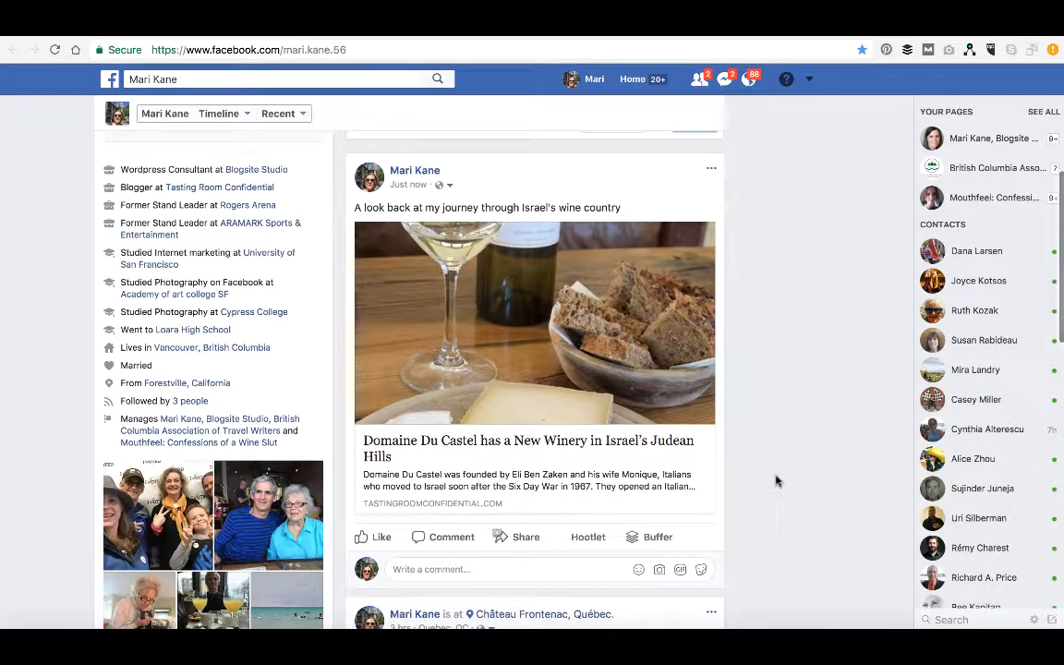
scroll(776, 480, down, 1)
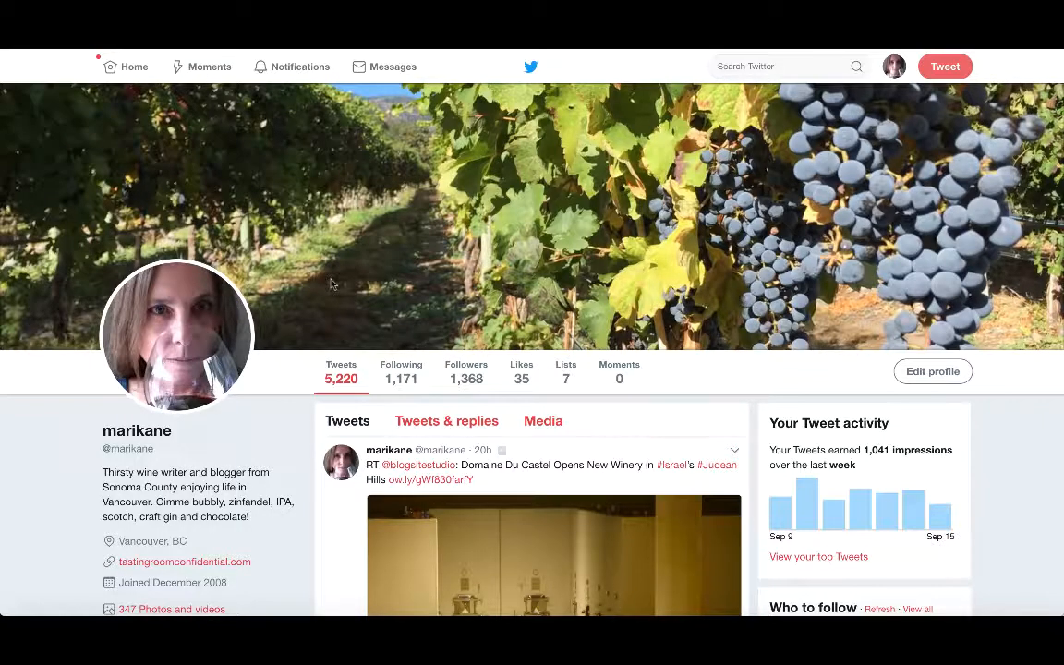
Review the Twitter profile and home timeline for the shared post.
scroll(285, 494, down, 5)
scroll(411, 511, up, 2)
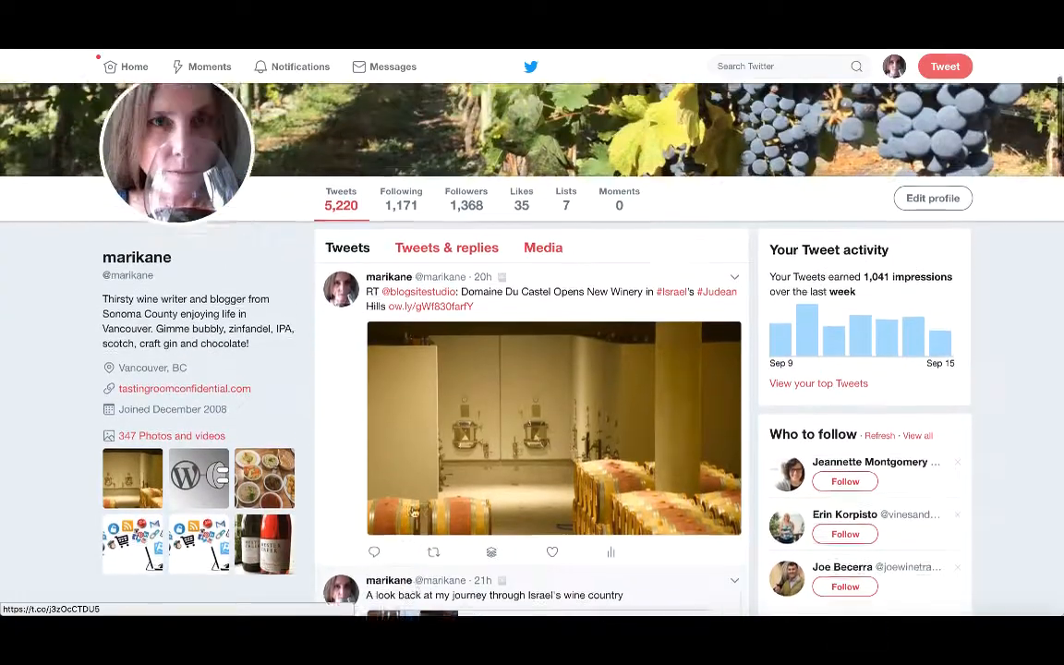
scroll(399, 294, up, 2)
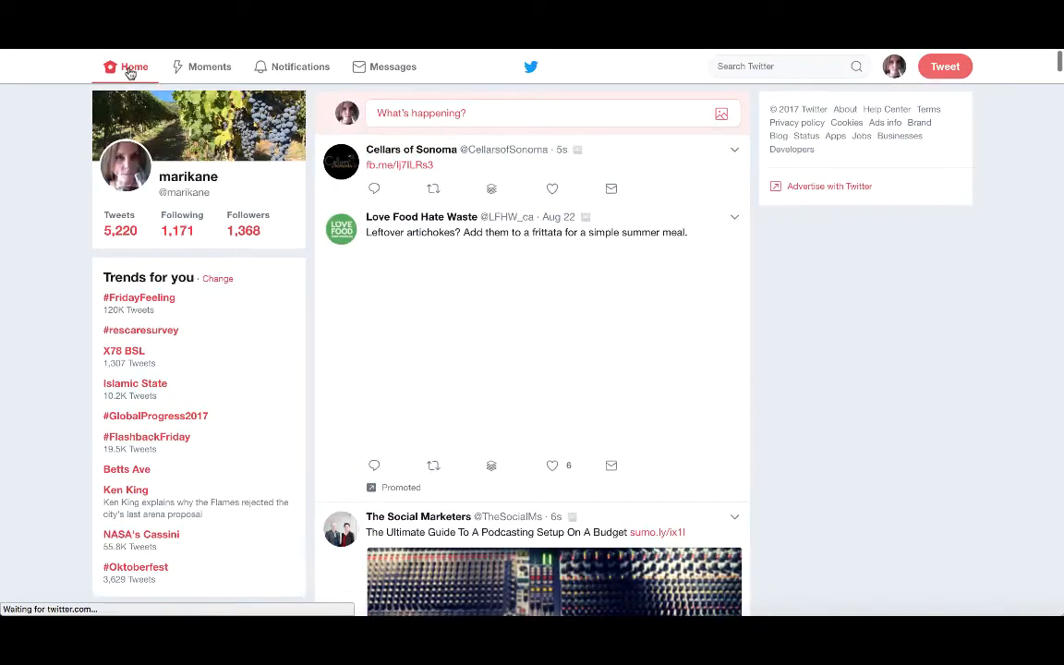
scroll(292, 341, down, 1)
scroll(292, 341, down, 10)
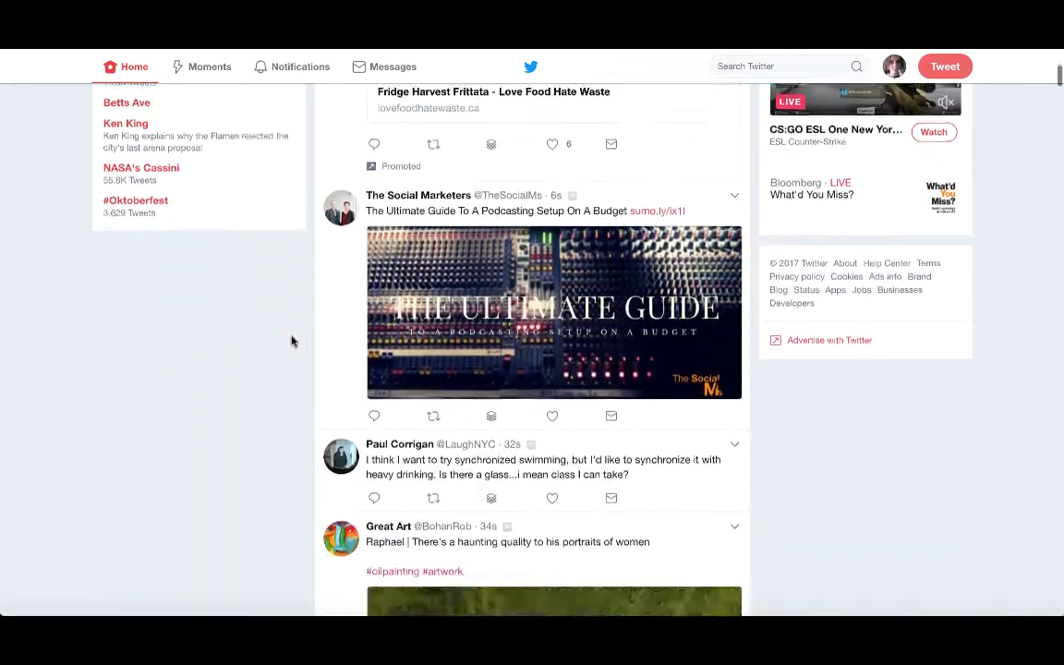
scroll(292, 342, up, 5)
scroll(292, 341, up, 5)
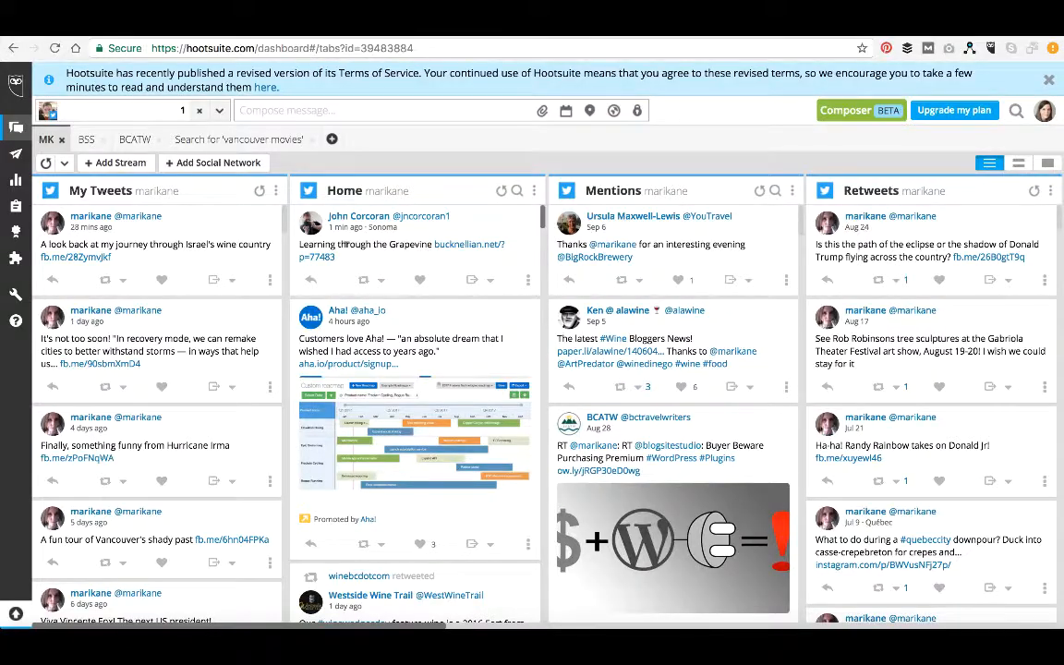
Examine the Hootsuite dashboard's profile selector and scroll through its Twitter streams.
click(219, 112)
click(218, 113)
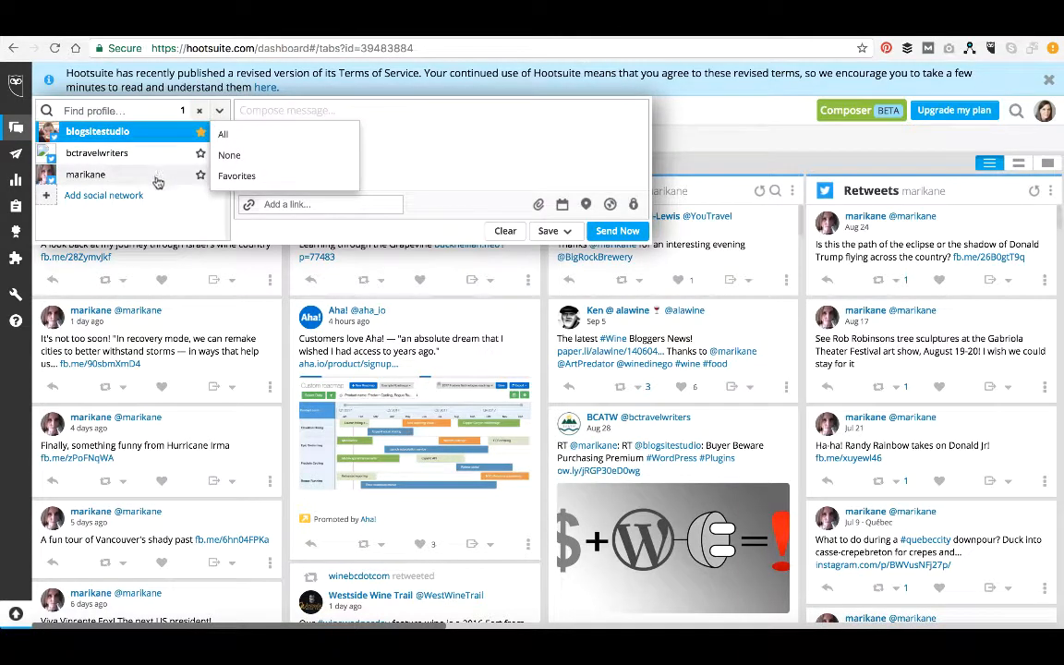
click(218, 112)
click(202, 250)
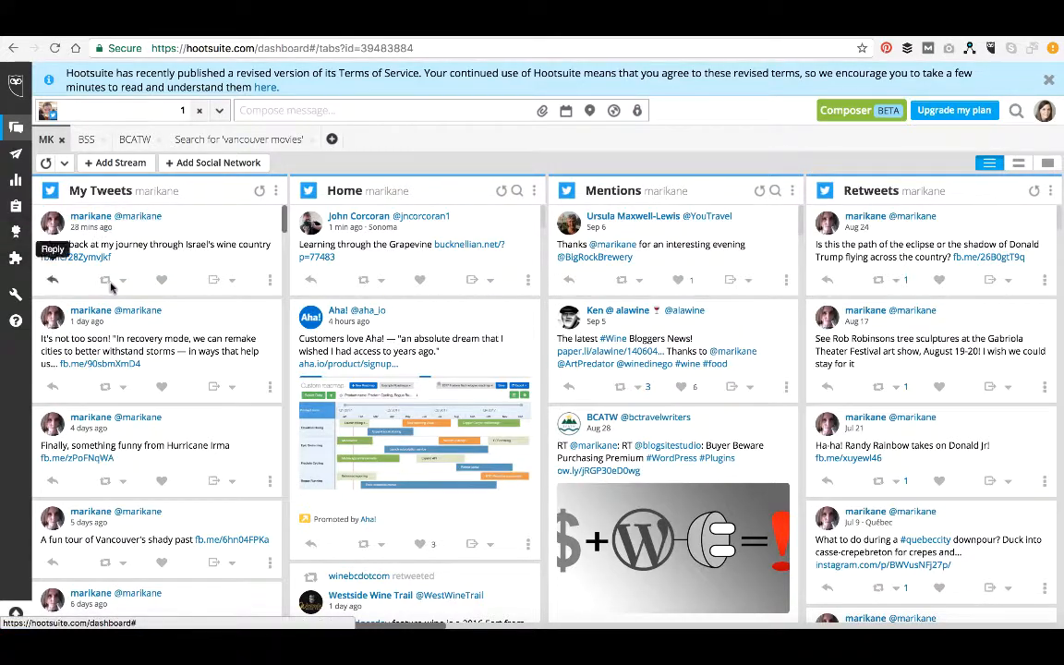
scroll(347, 288, right, 5)
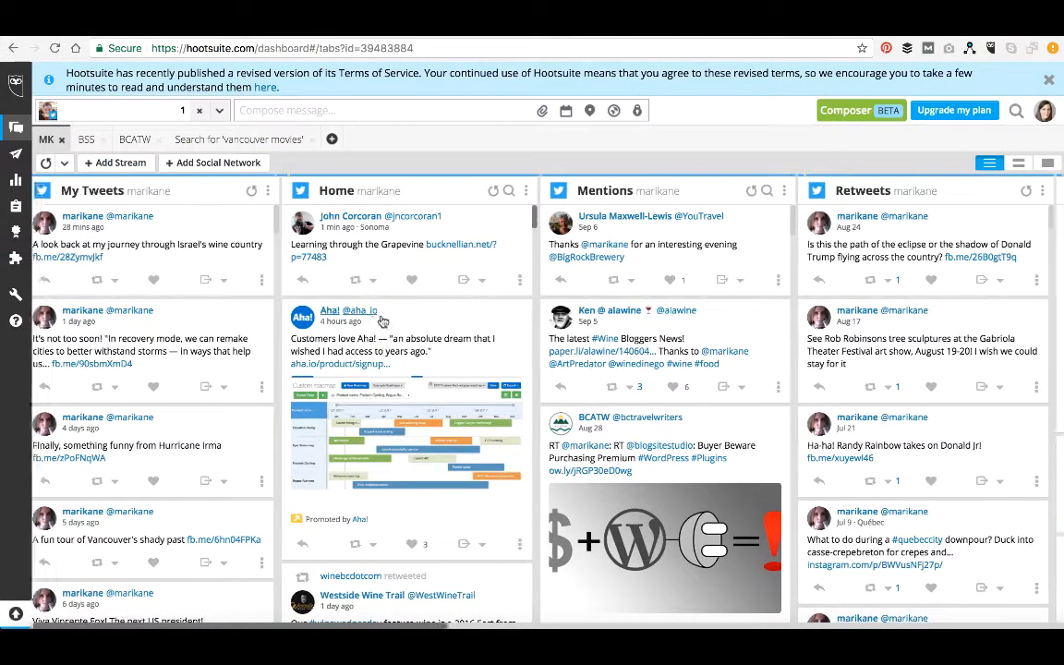
scroll(383, 320, right, 5)
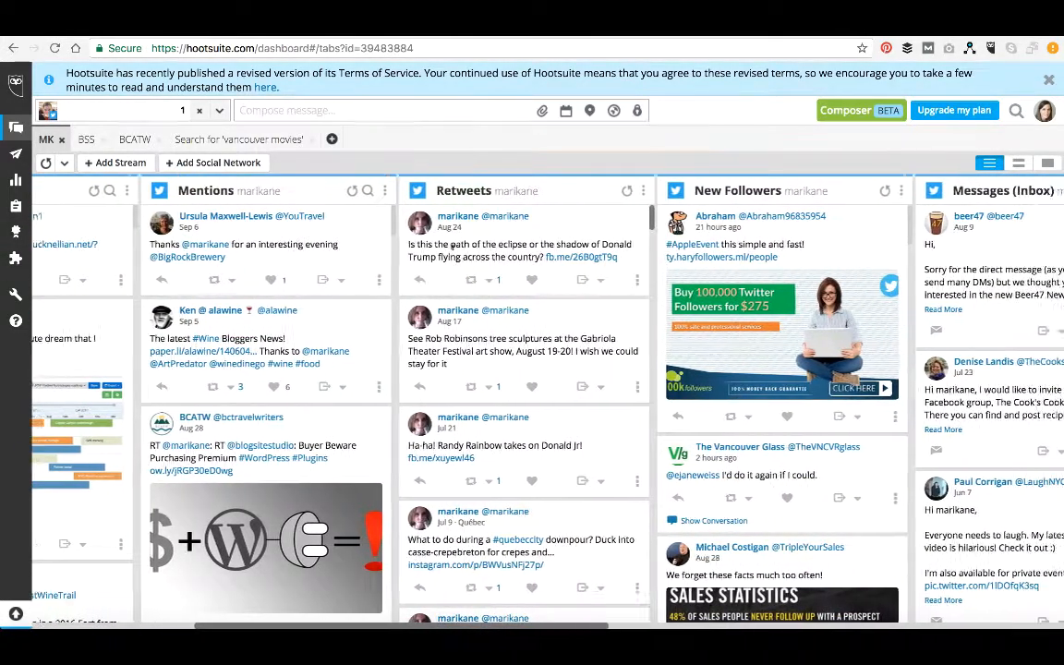
scroll(453, 247, right, 5)
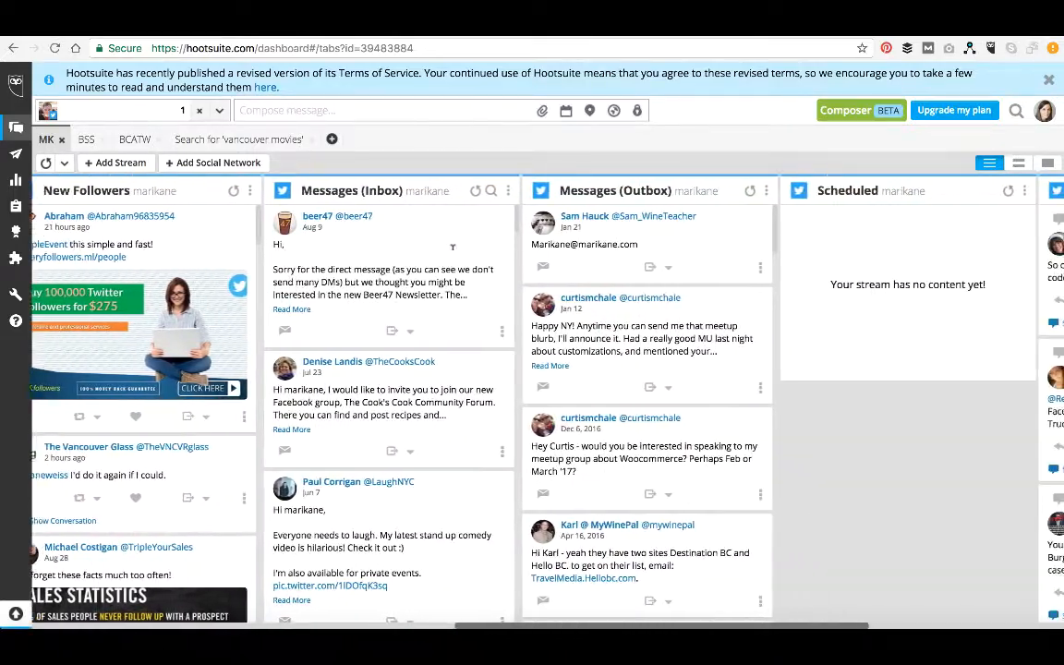
scroll(452, 247, right, 7)
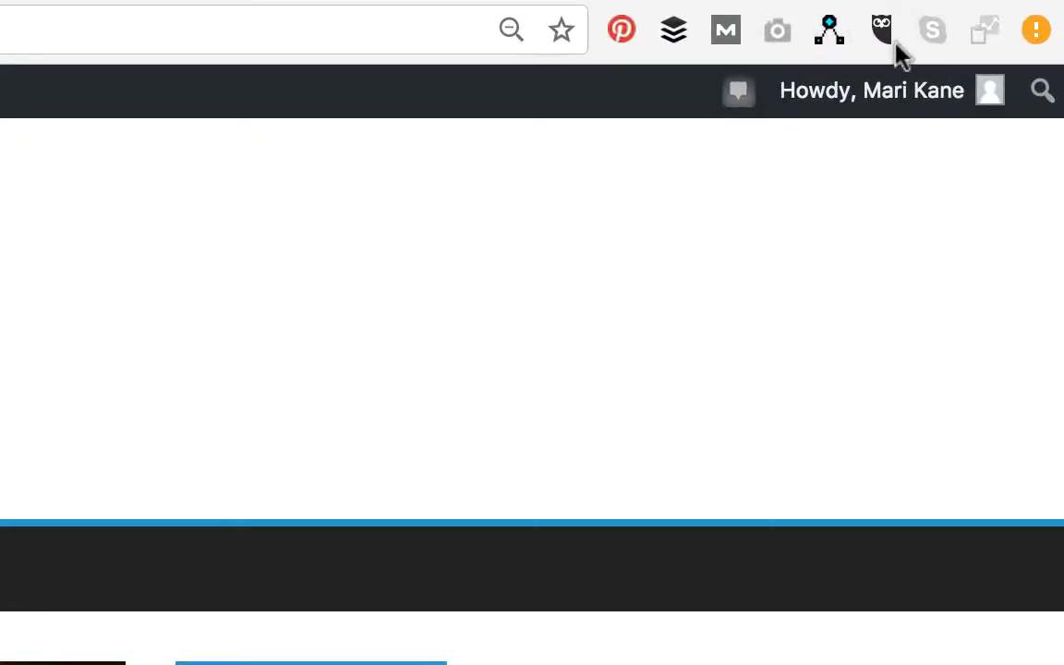
Open the Hootsuite composer for the current blog post and attach the latest screenshot image from the Desktop.
click(881, 30)
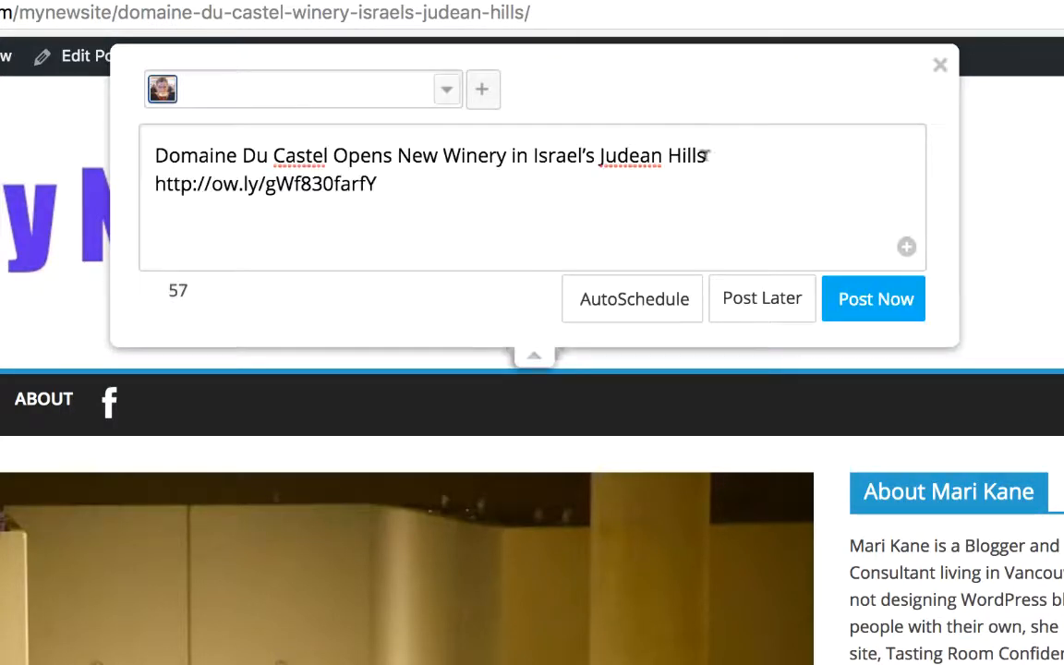
drag(377, 184, 148, 183)
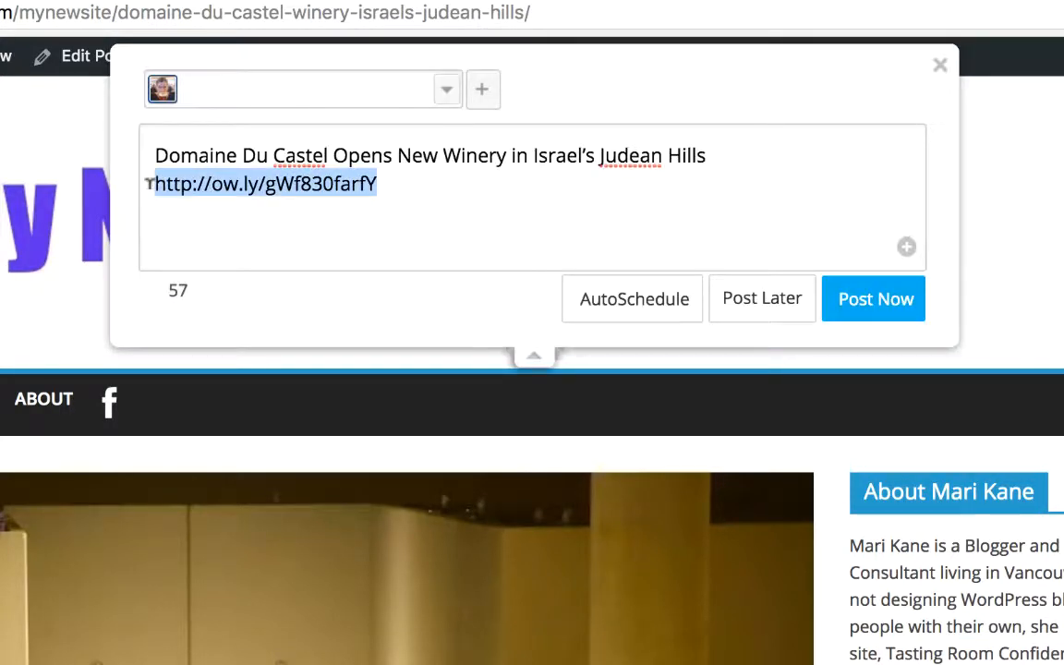
click(908, 250)
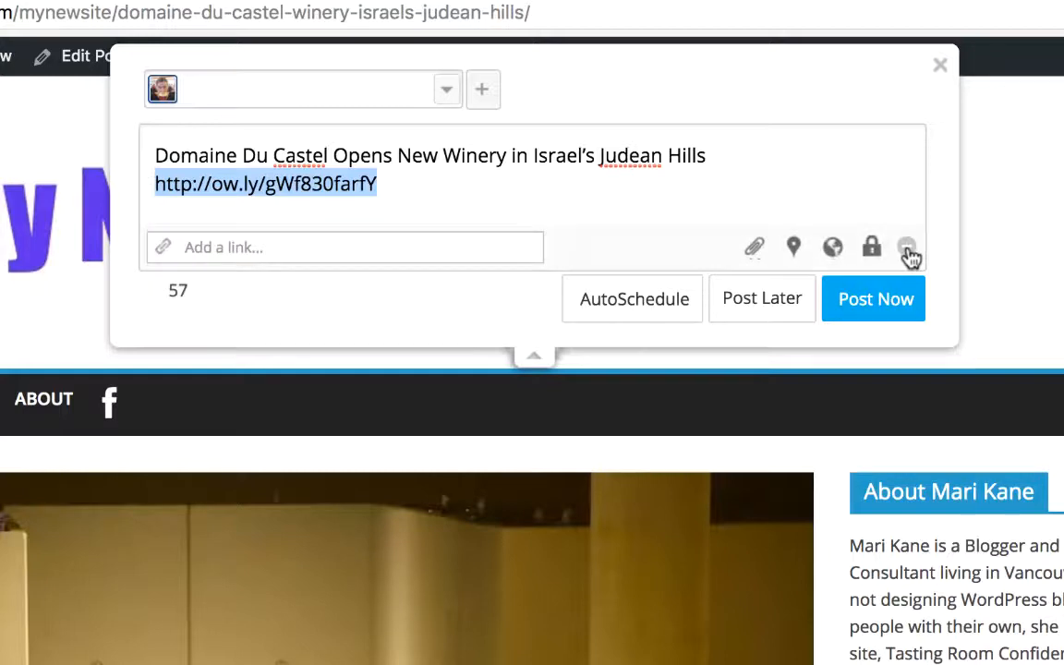
click(755, 247)
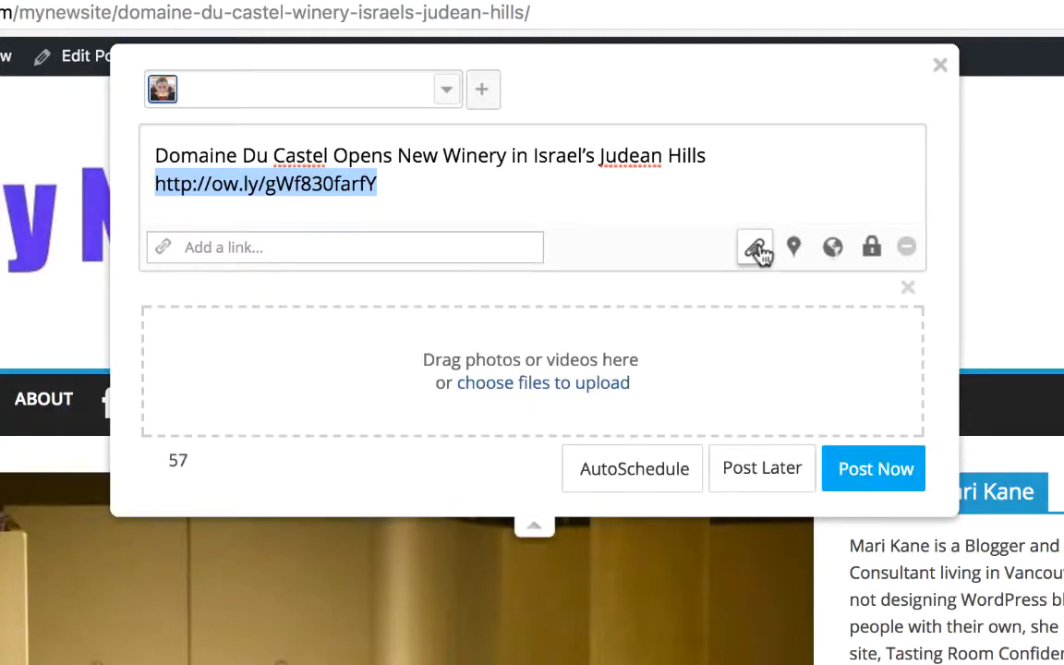
click(596, 384)
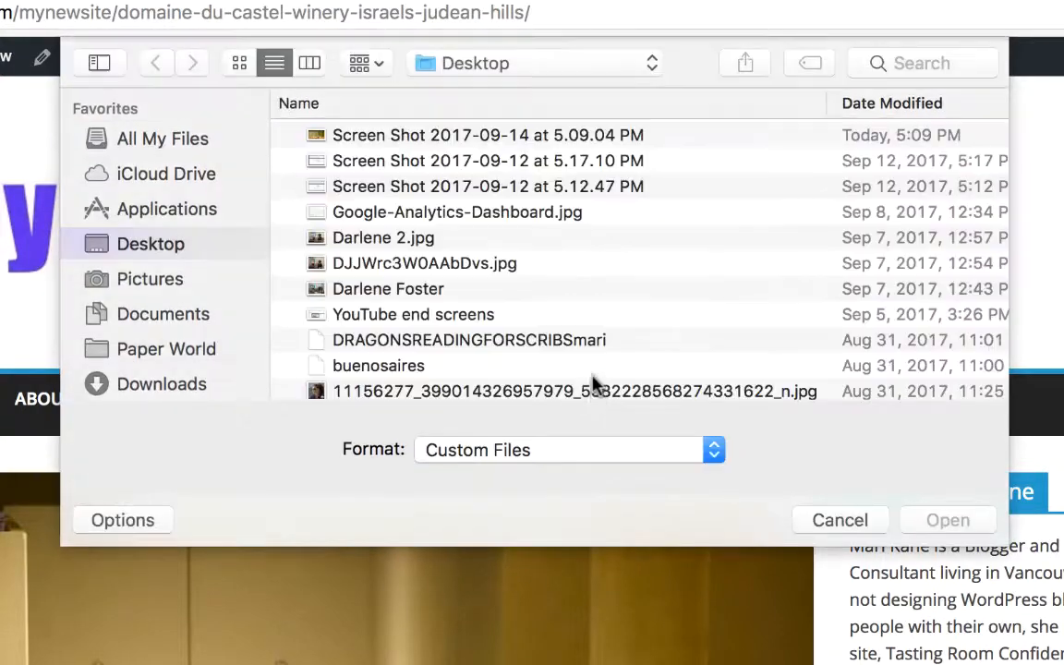
click(521, 136)
double_click(521, 136)
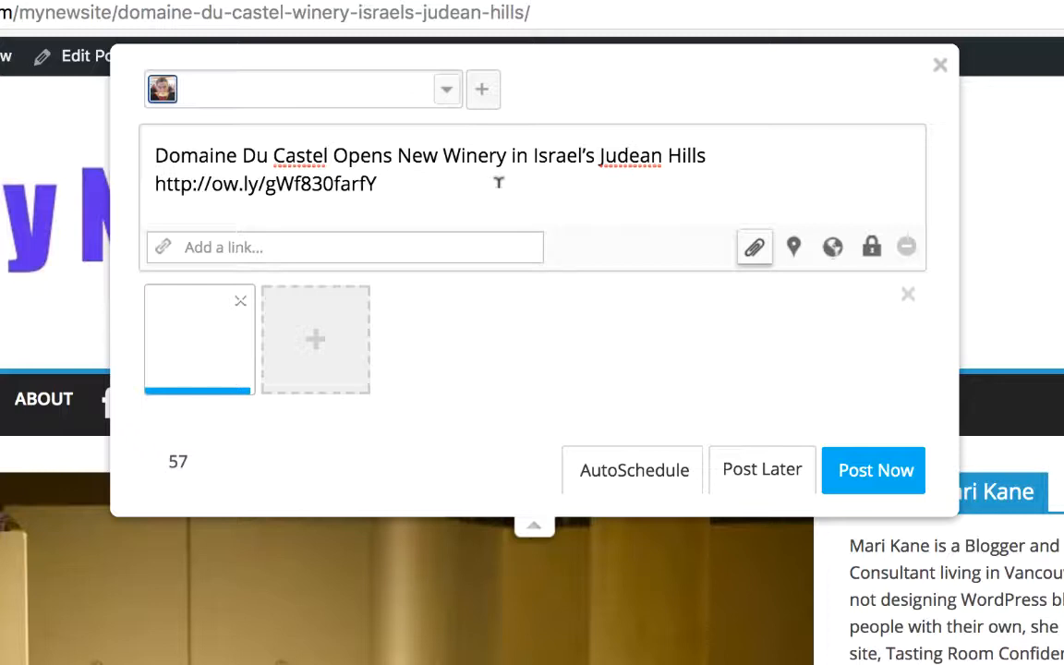
Append "The wine is awesome!" after the post link in the message.
text(The wine is s)
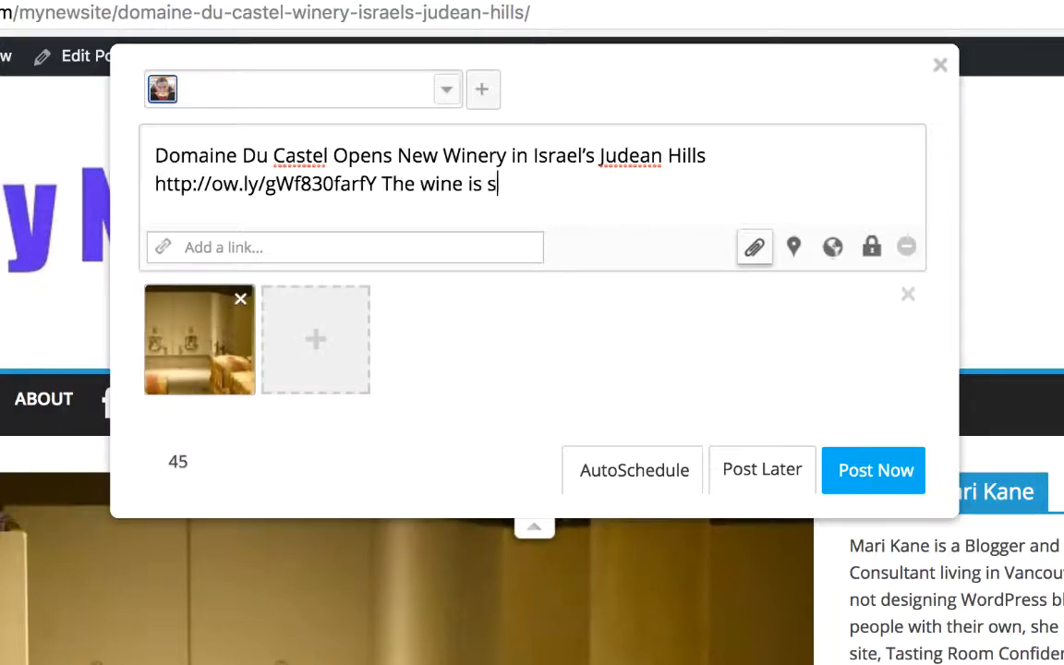
key(BackSpace)
text(awesom)
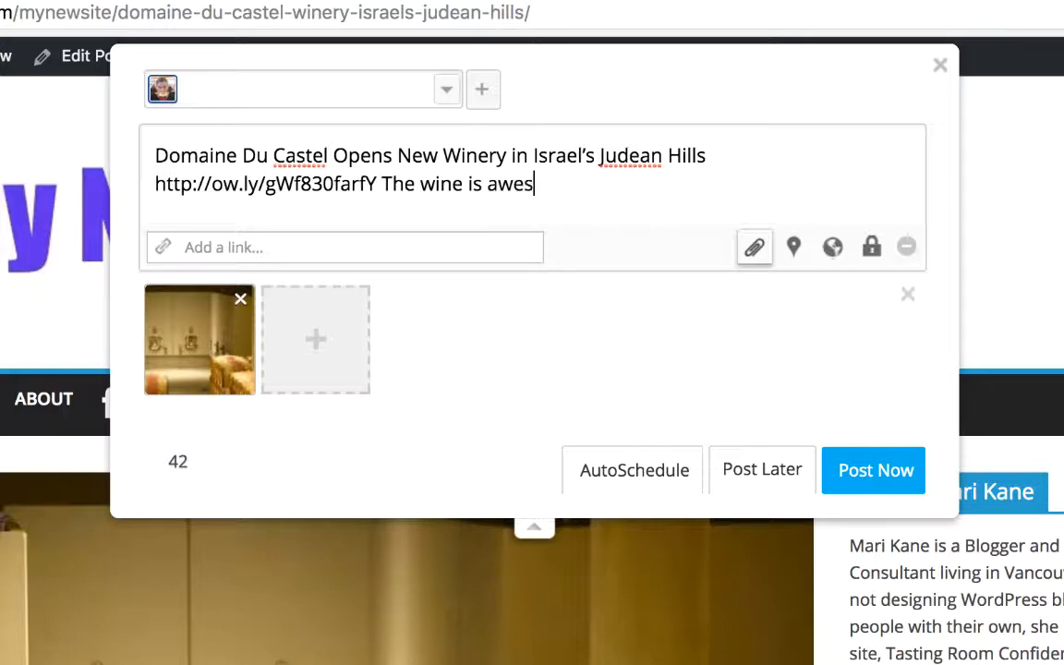
text(e!)
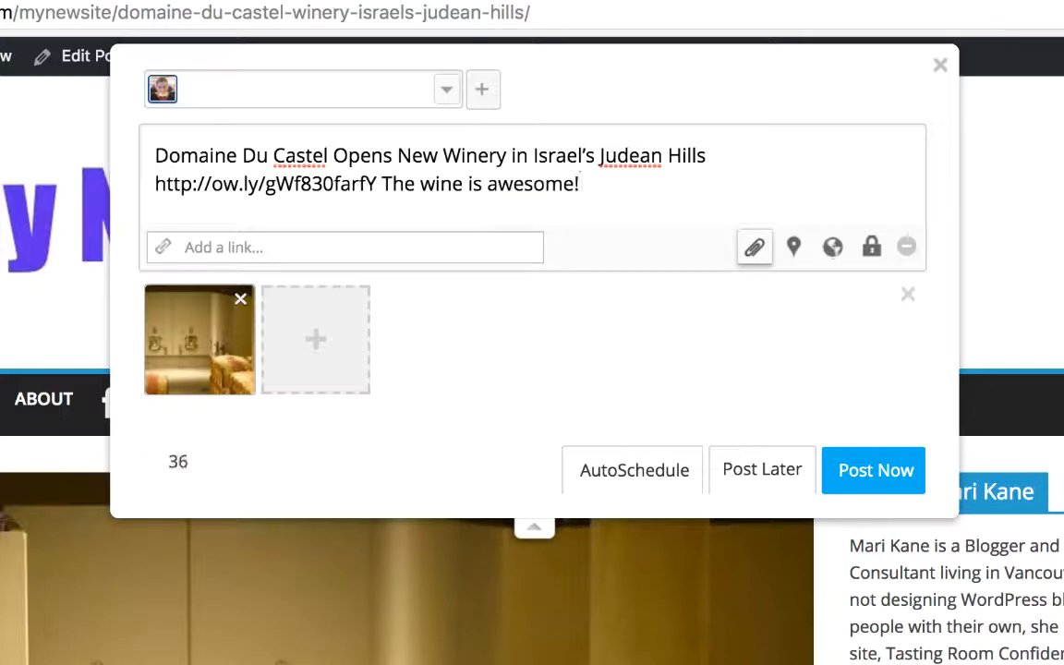
Turn wine, Israel's and Judean into hashtags within the message text.
click(420, 183)
text(#)
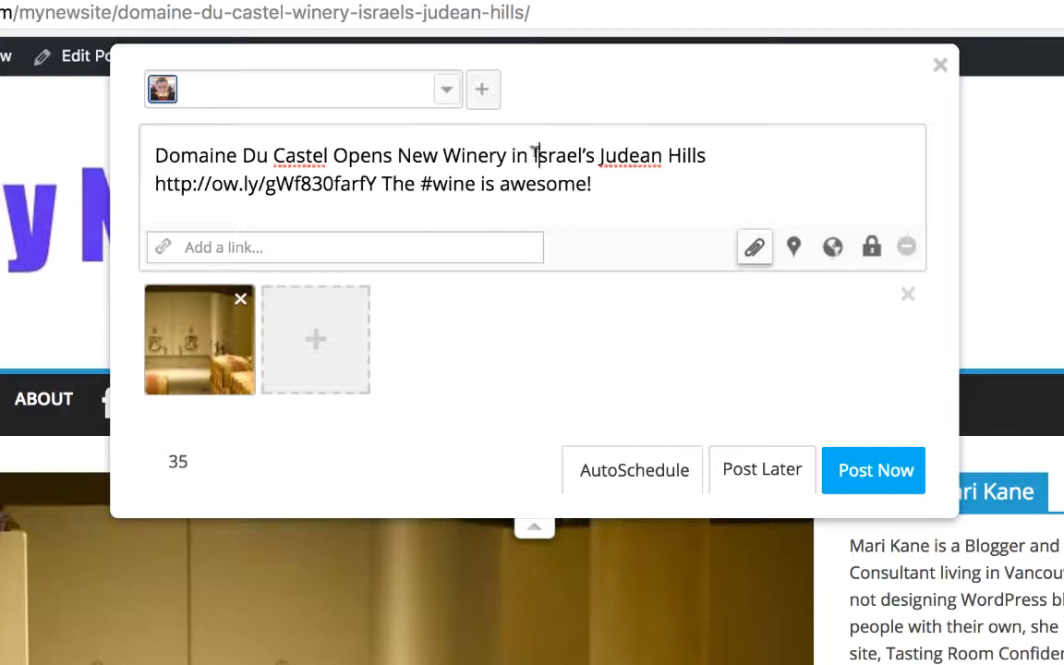
click(534, 155)
text(#)
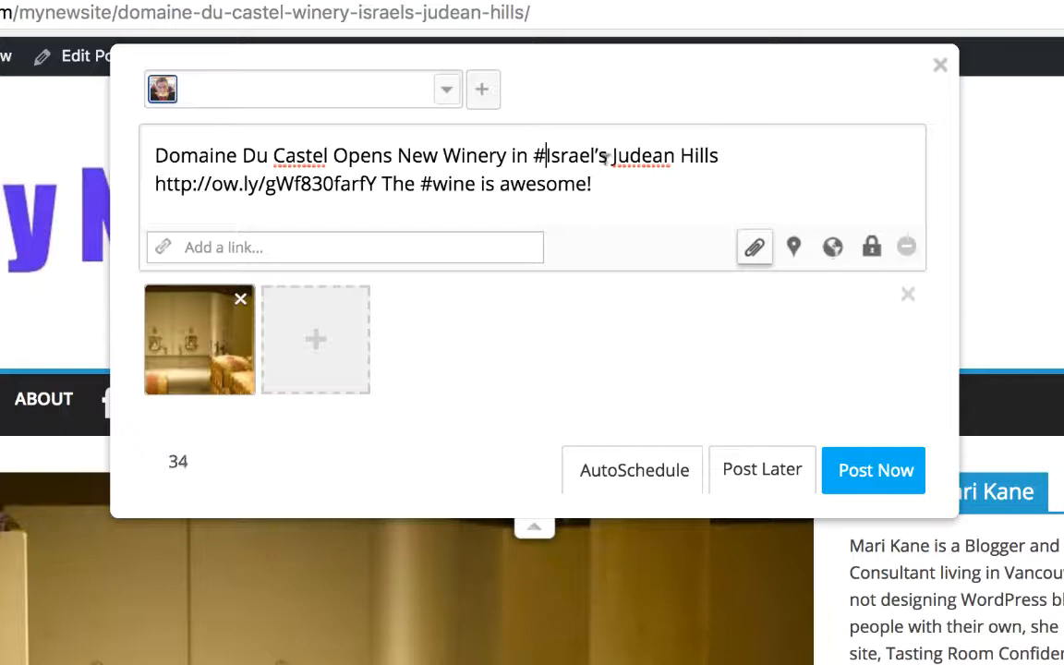
click(600, 155)
text(#)
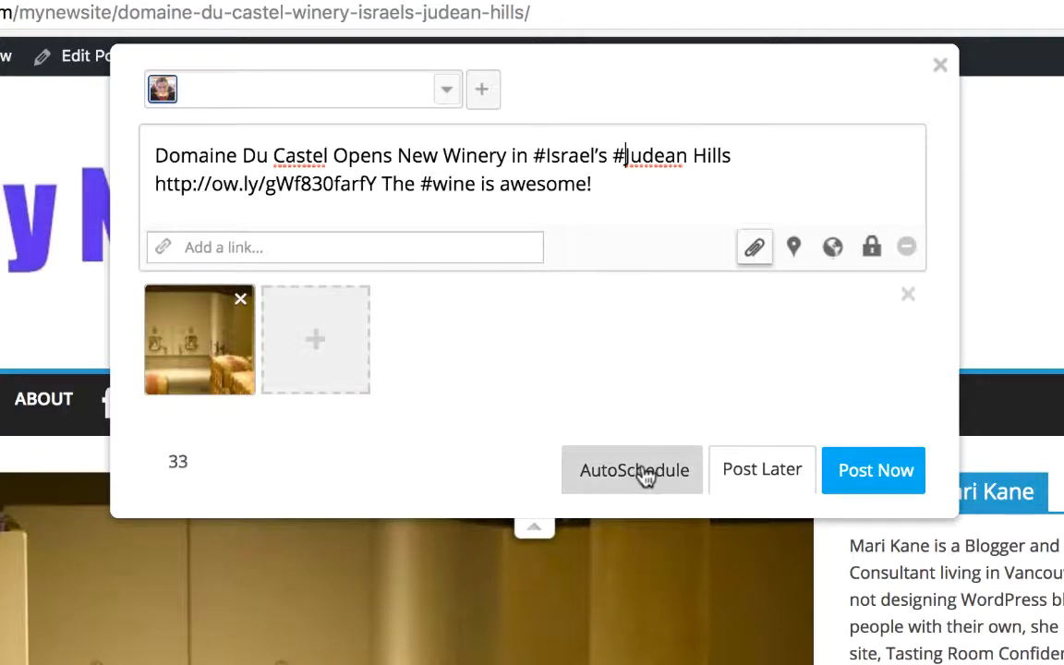
Preview scheduling the message for 4:25 PM on September 15, then close the scheduler and post it immediately.
click(765, 469)
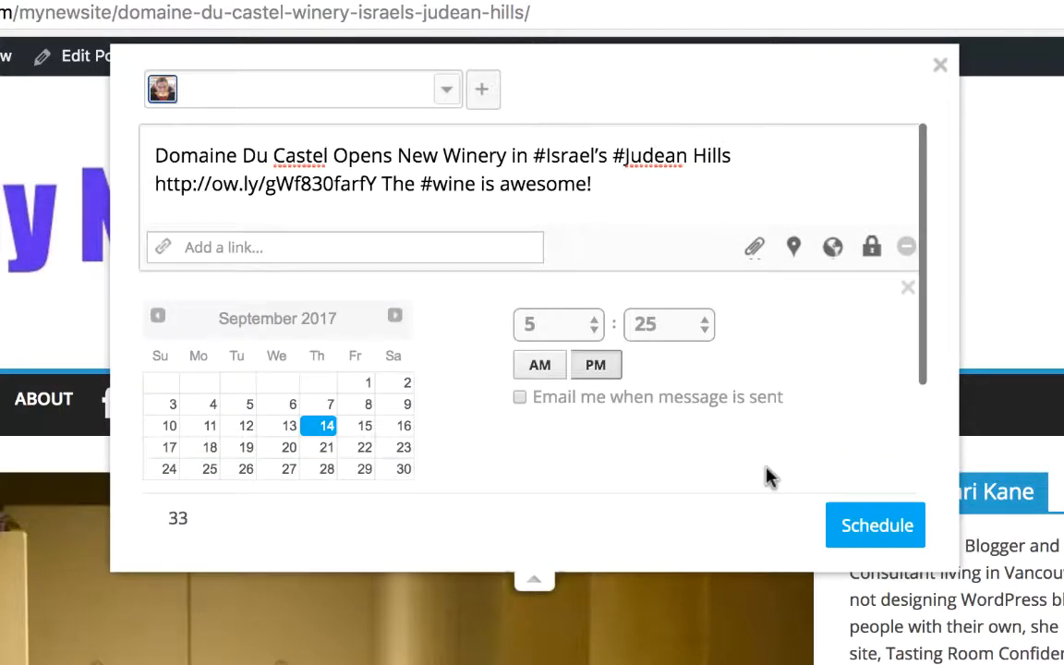
click(582, 335)
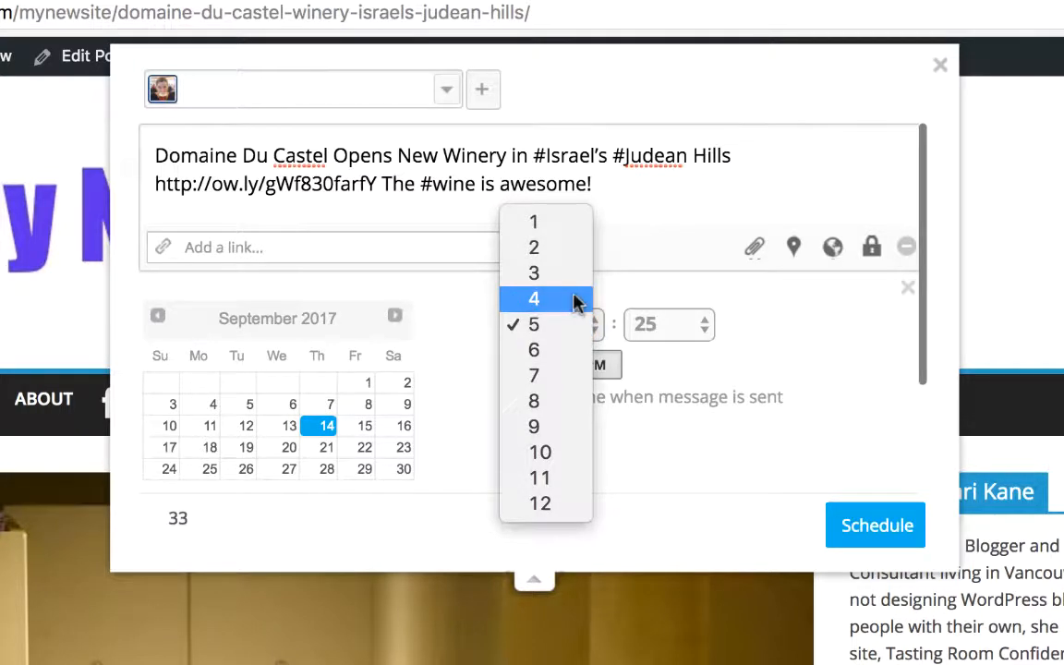
click(578, 300)
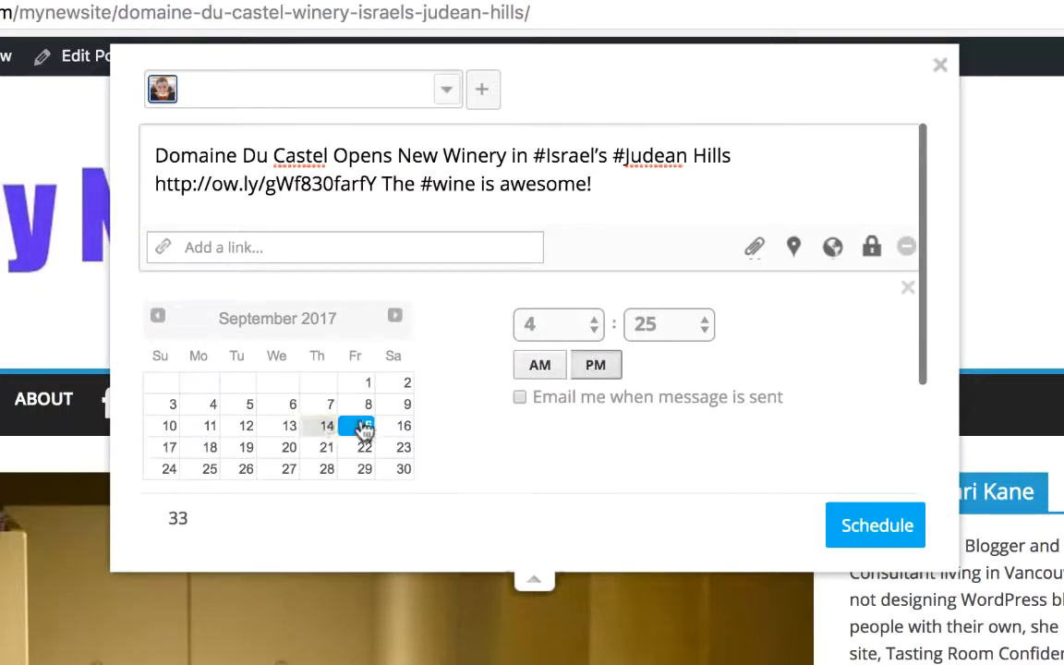
click(365, 428)
click(910, 291)
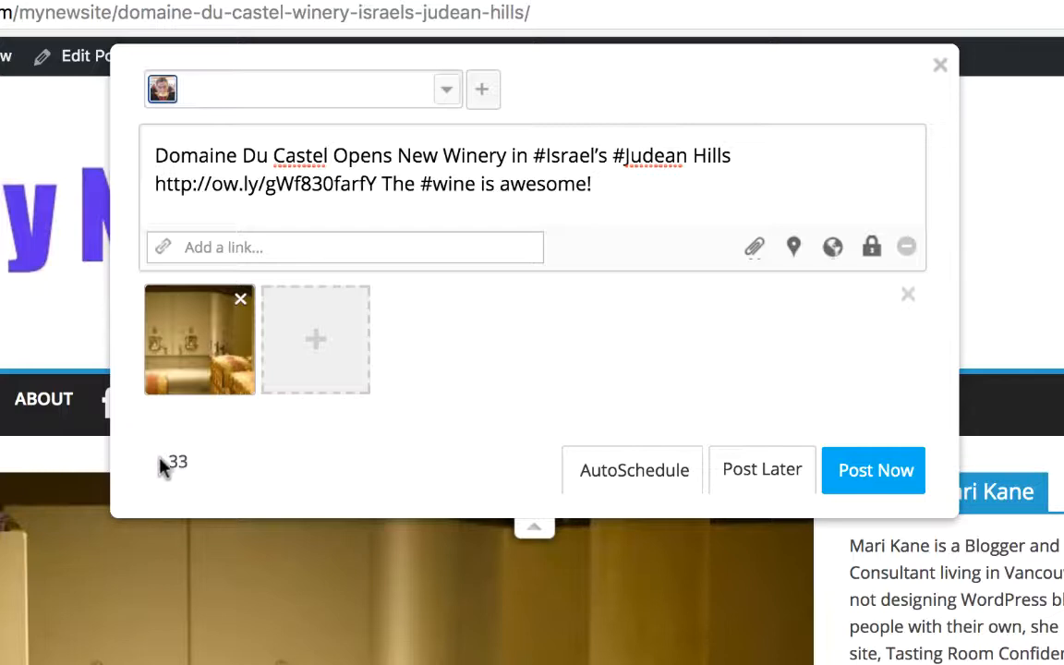
click(873, 470)
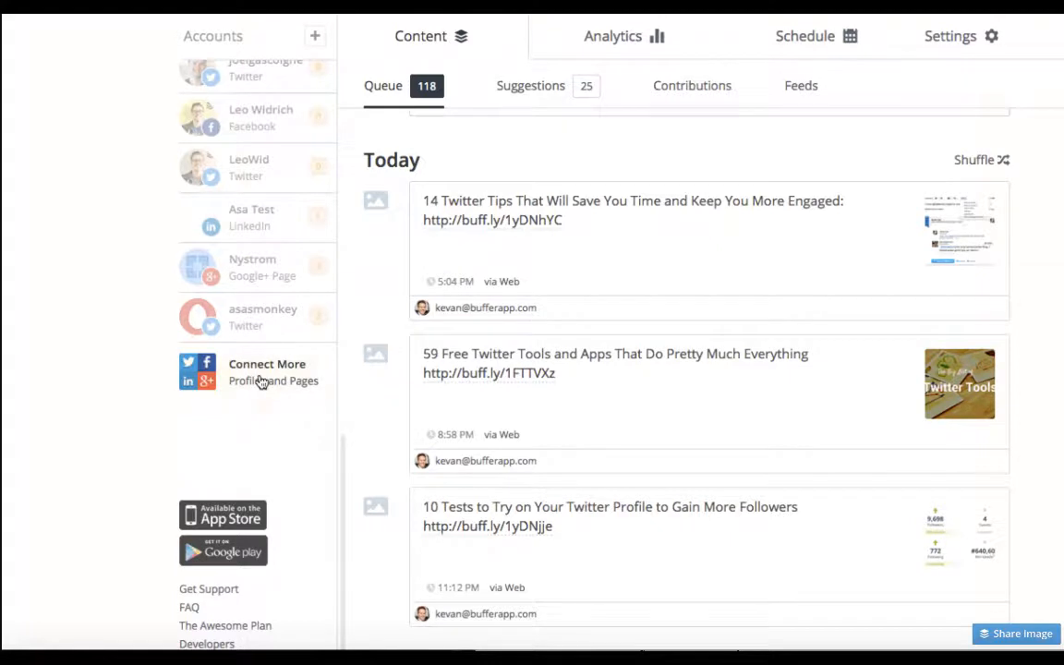
In Buffer, open the option to connect more profiles and connect a Pinterest account.
click(262, 381)
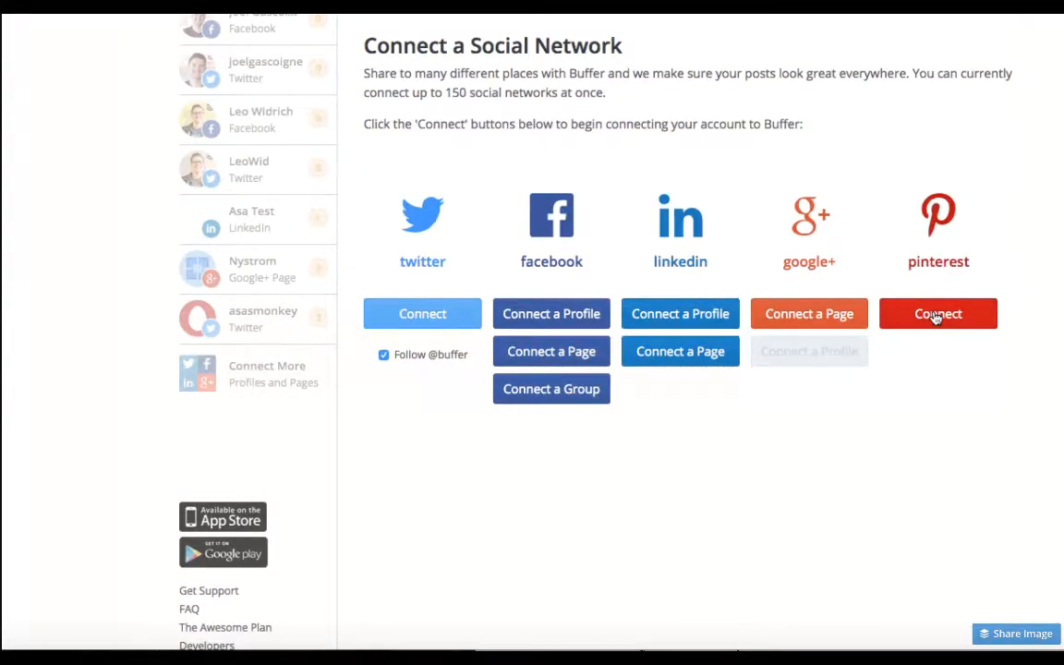
click(936, 314)
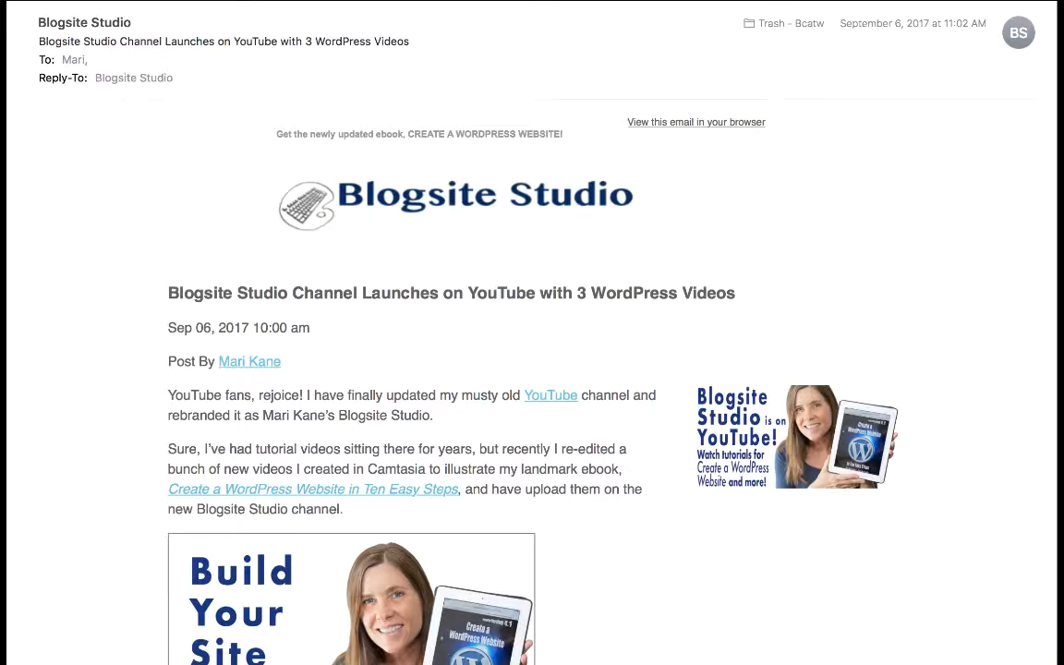
Scroll through the Blogsite Studio newsletter email to review its content.
scroll(532, 369, down, 5)
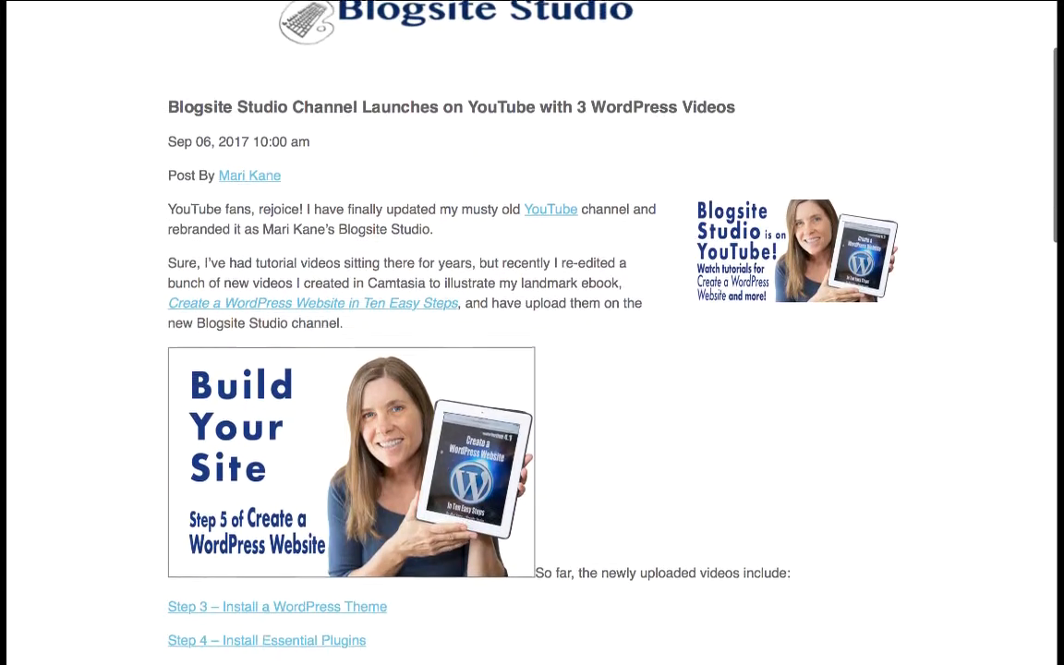
scroll(533, 370, down, 3)
scroll(1033, 644, down, 10)
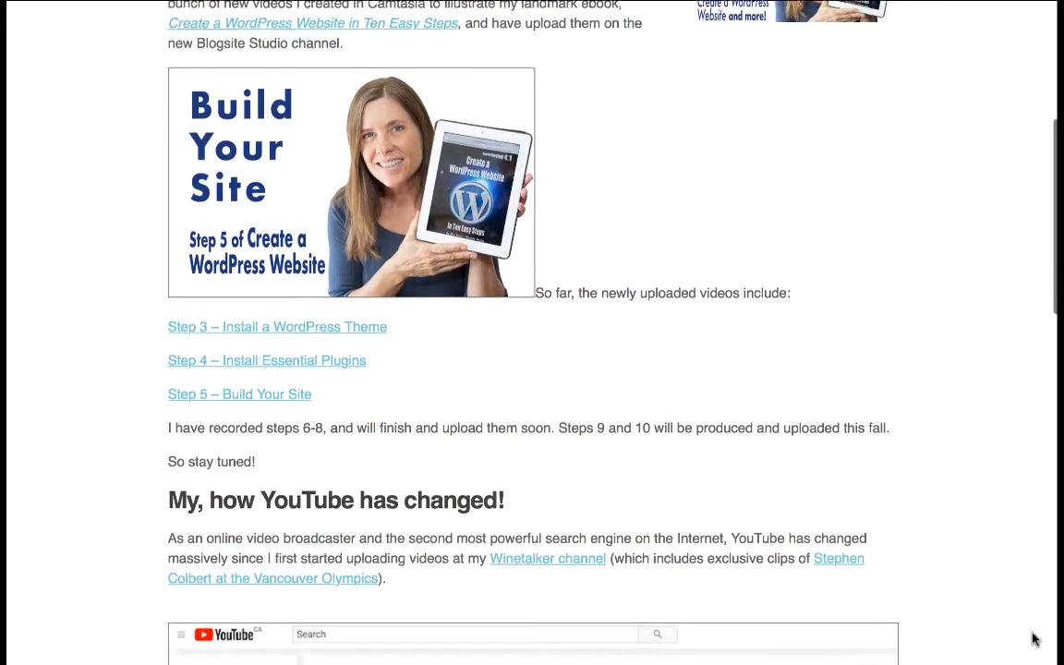
scroll(1033, 640, down, 20)
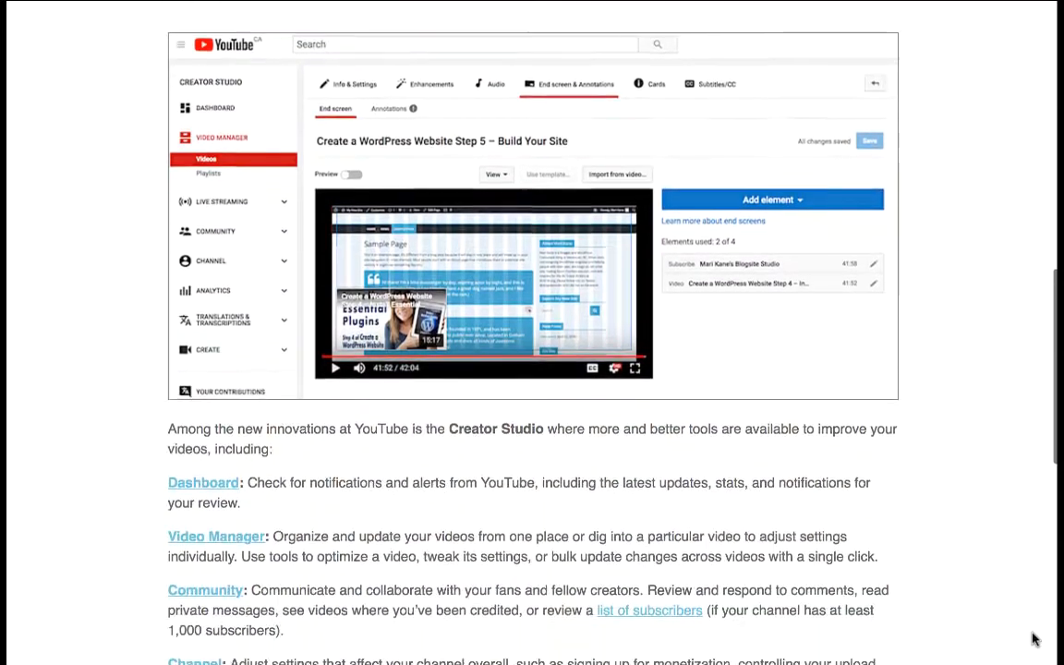
scroll(1033, 639, down, 12)
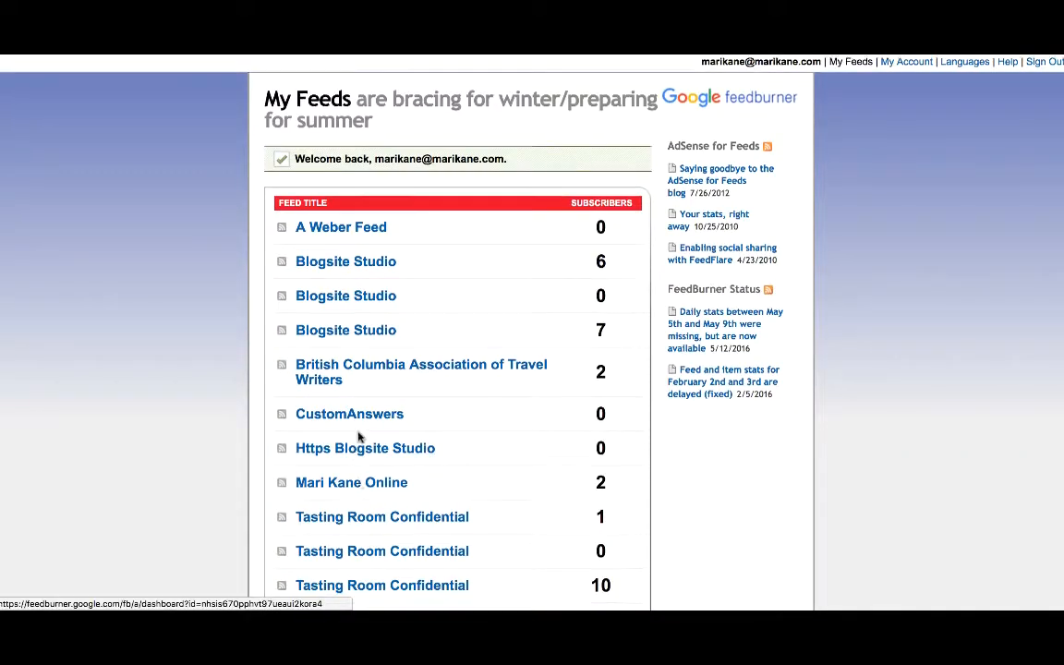
scroll(359, 437, down, 5)
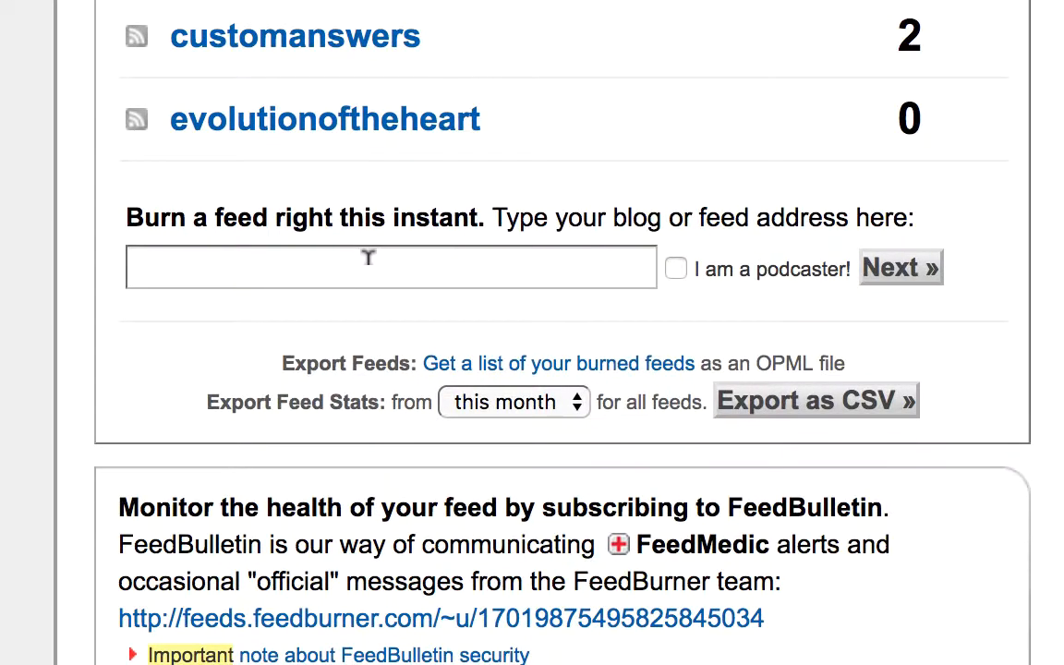
click(368, 259)
text(http://tastingroomconfidential.com/mynewsite/)
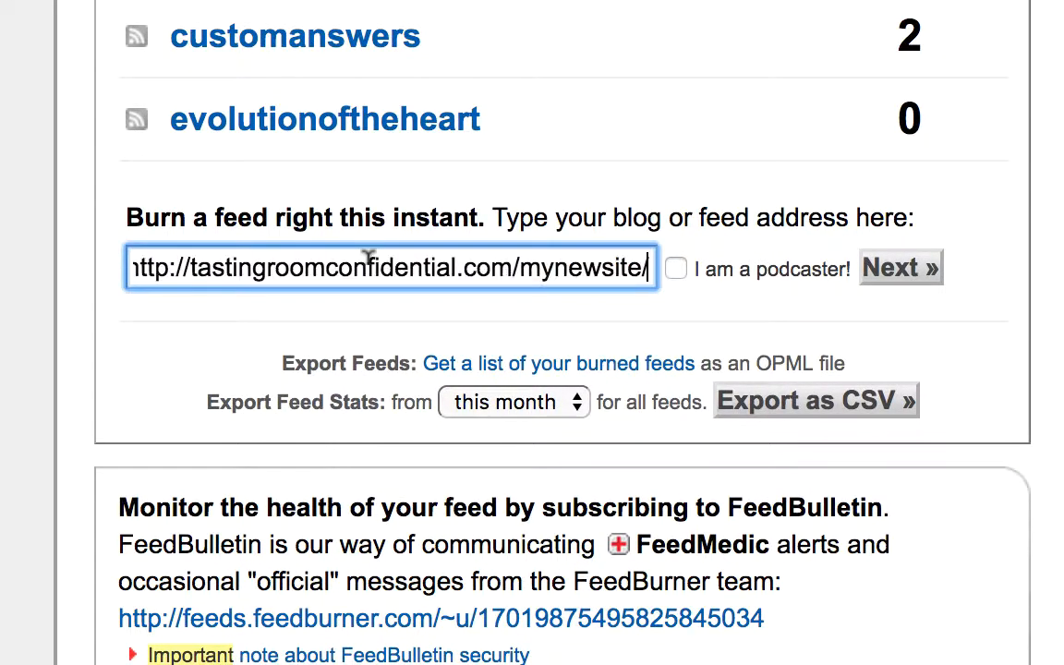
click(898, 270)
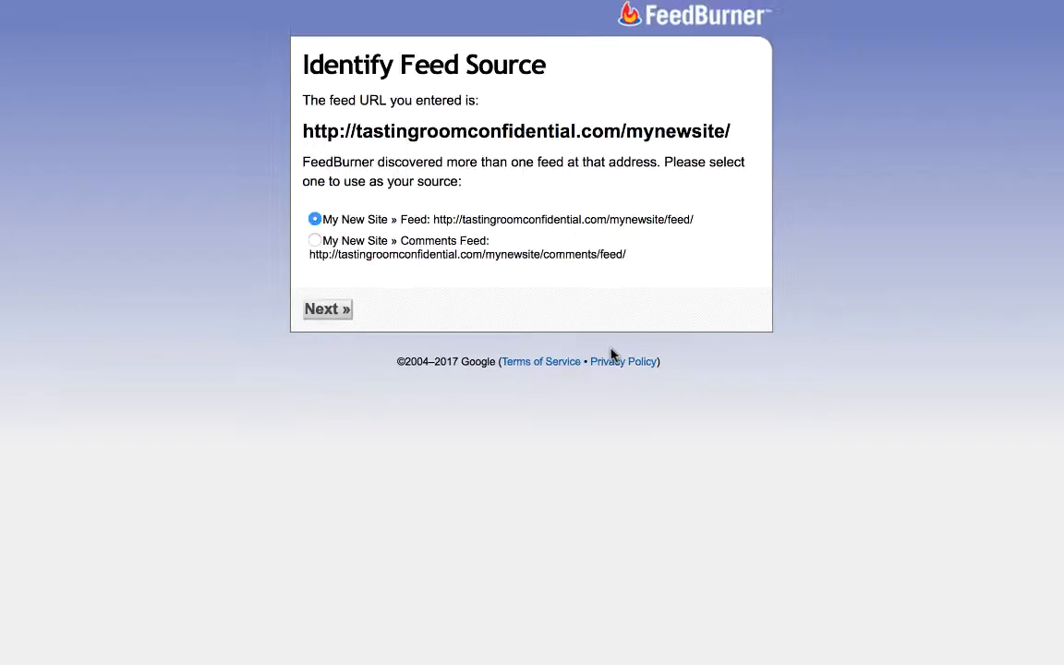
click(319, 312)
Edit the feed details to set the feed address to tastingroomconfidential/mynewsite and save them.
click(302, 67)
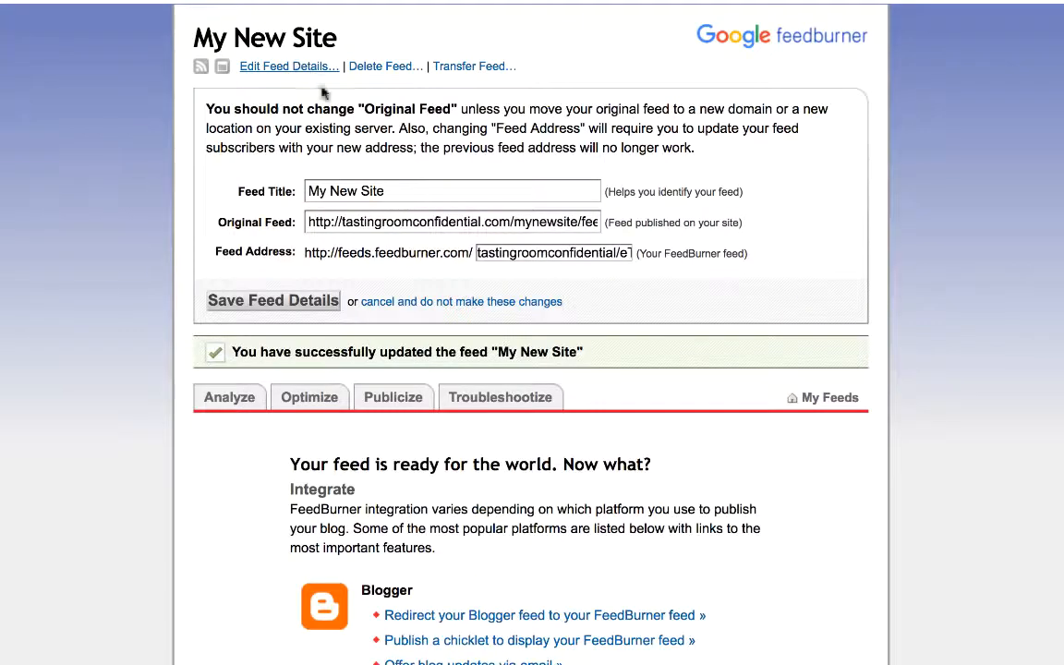
click(599, 252)
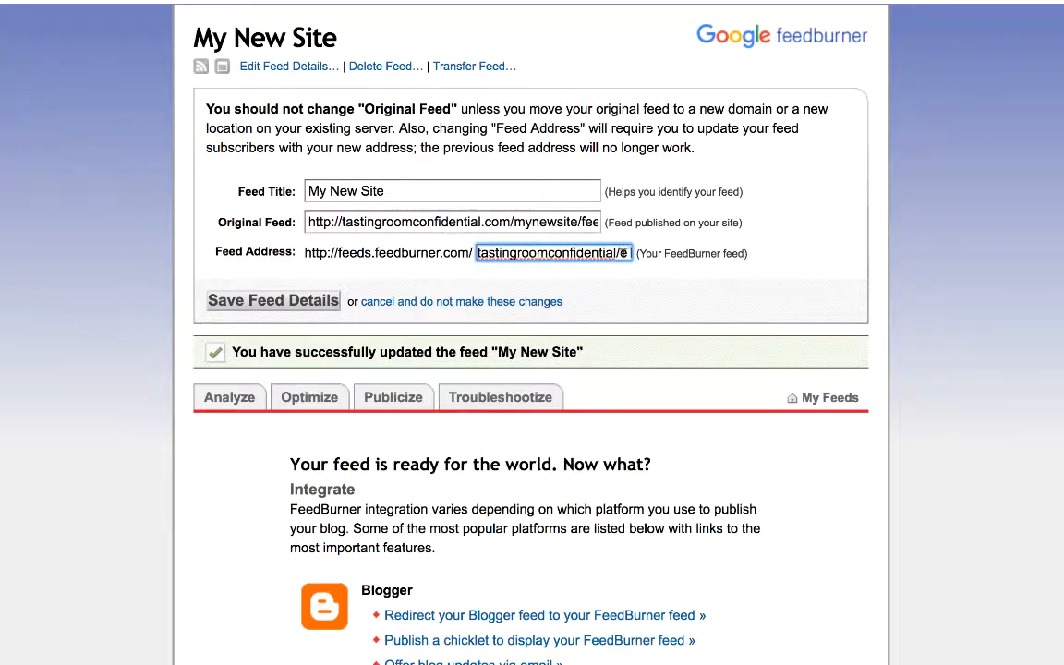
key(shift+End)
text(m)
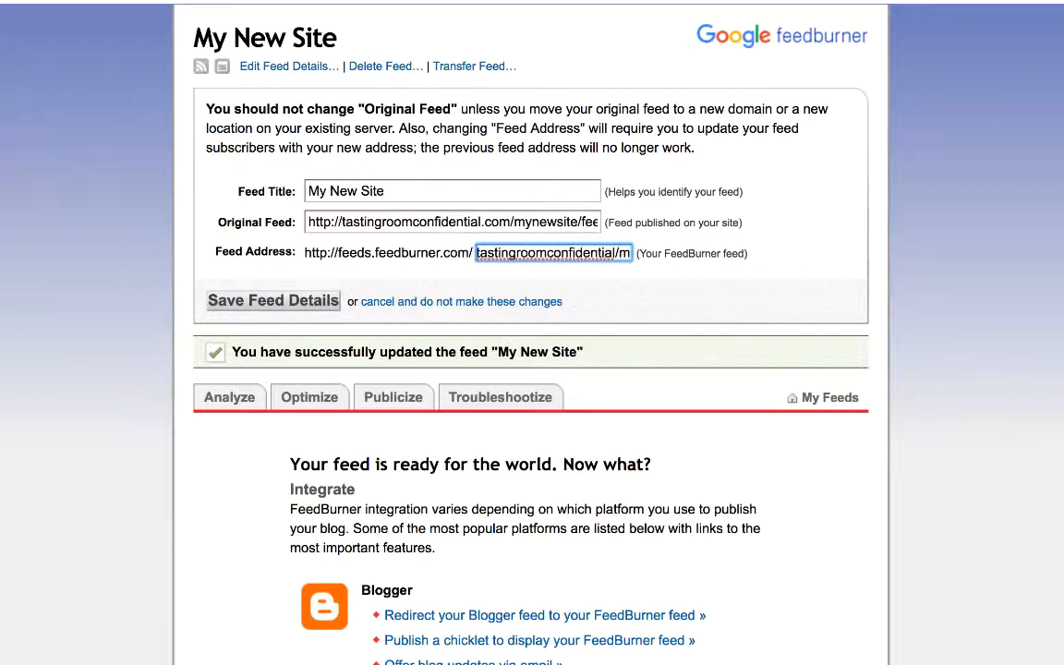
text(ynewsit)
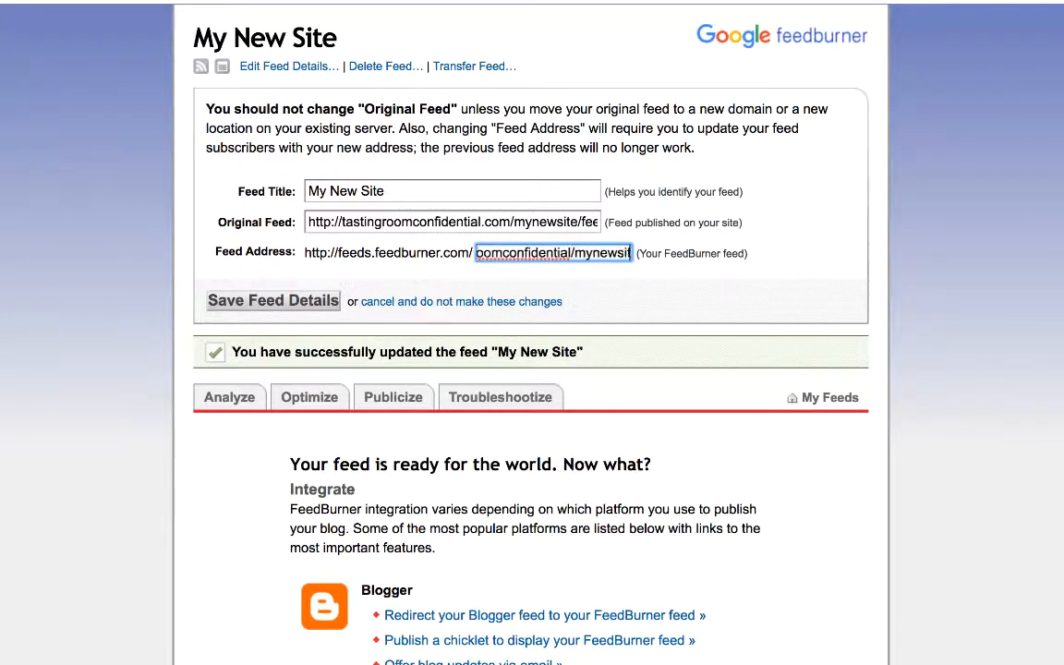
text(e)
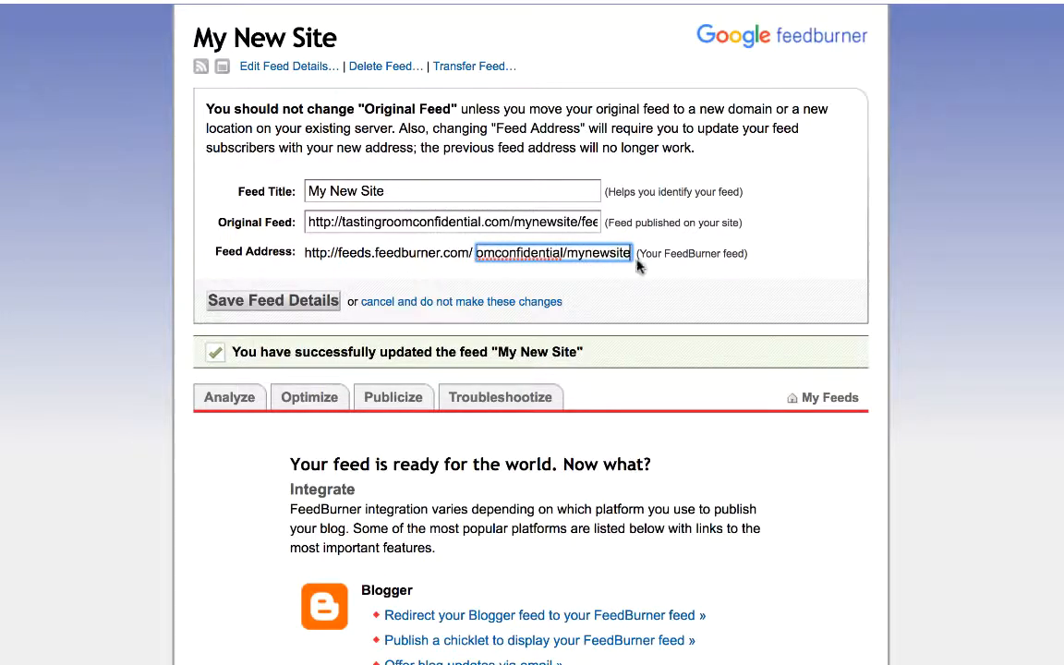
click(309, 305)
key(super+t)
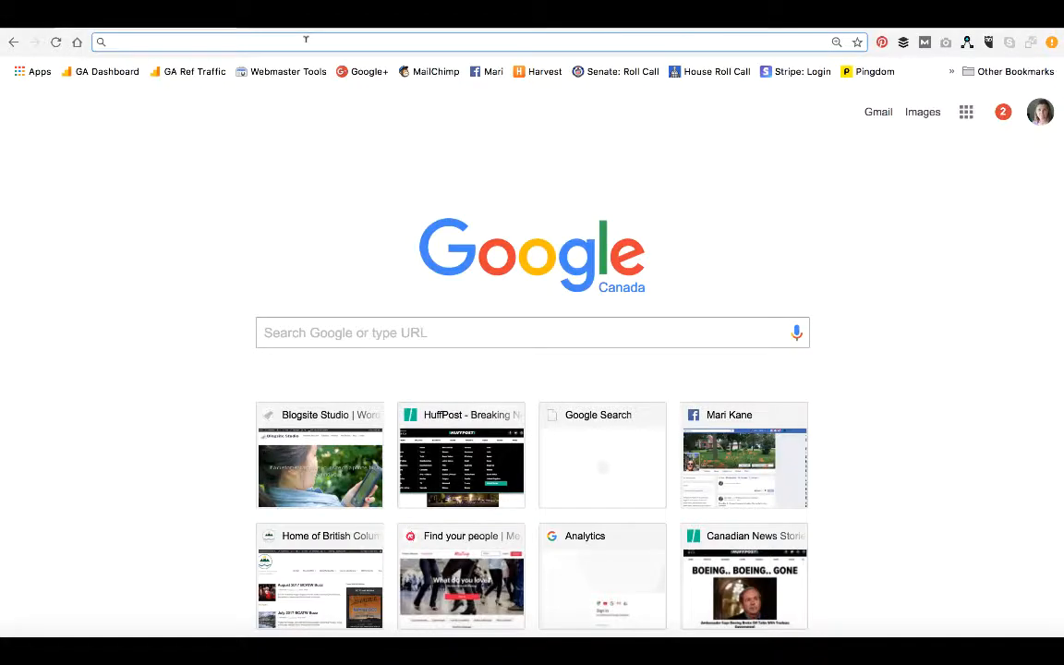
text(http://feeds.feedburner.com/tastingroomconfidential/mynewsite)
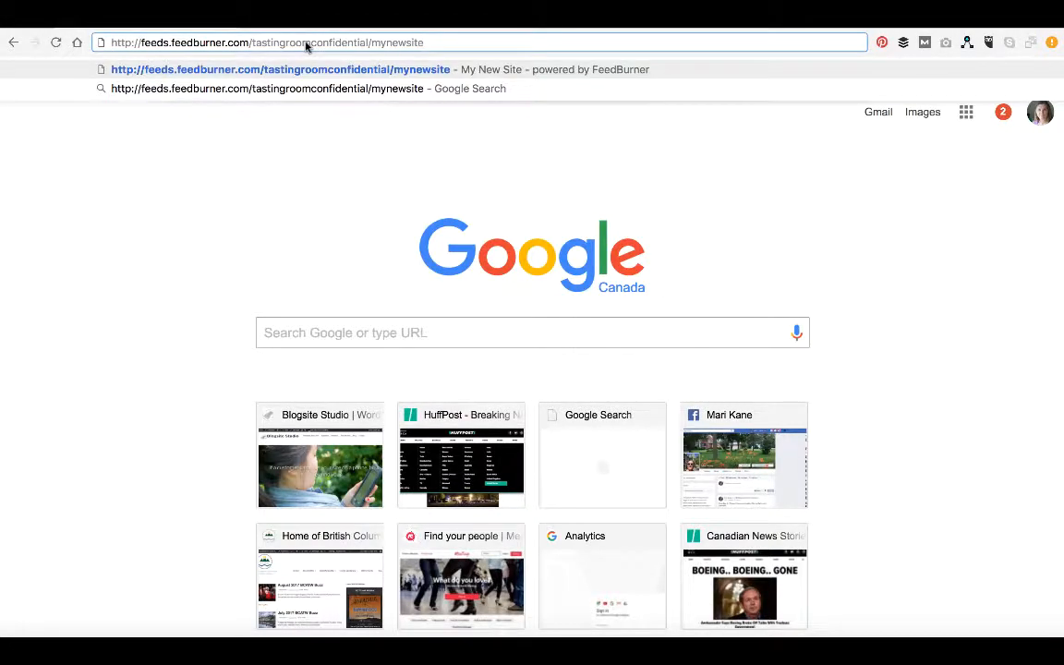
key(Return)
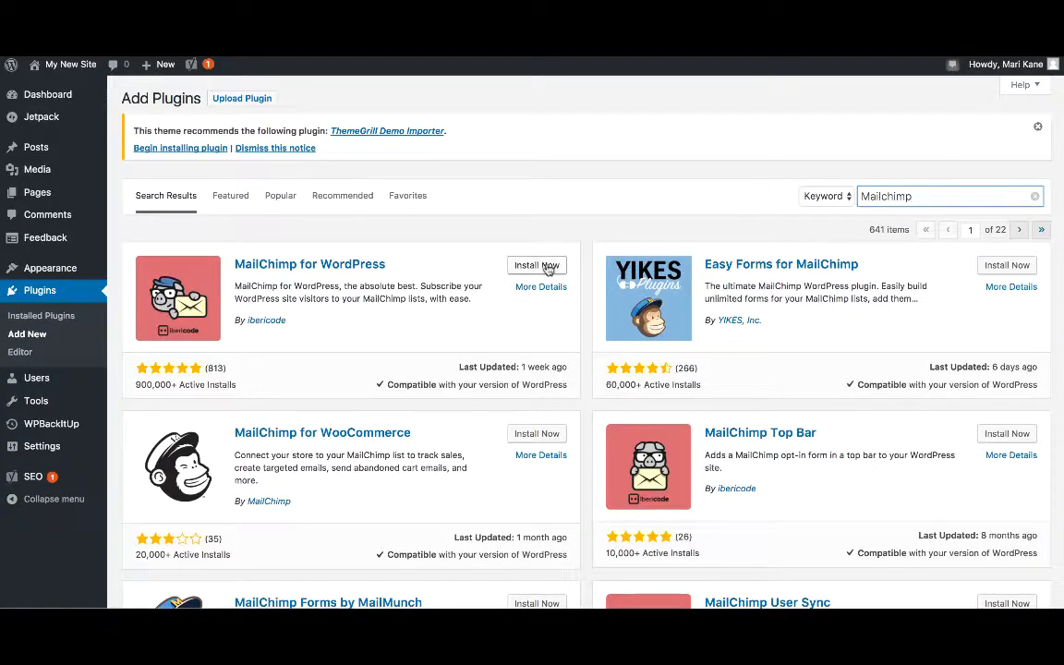
Install the MailChimp for WordPress plugin from the search results.
click(543, 266)
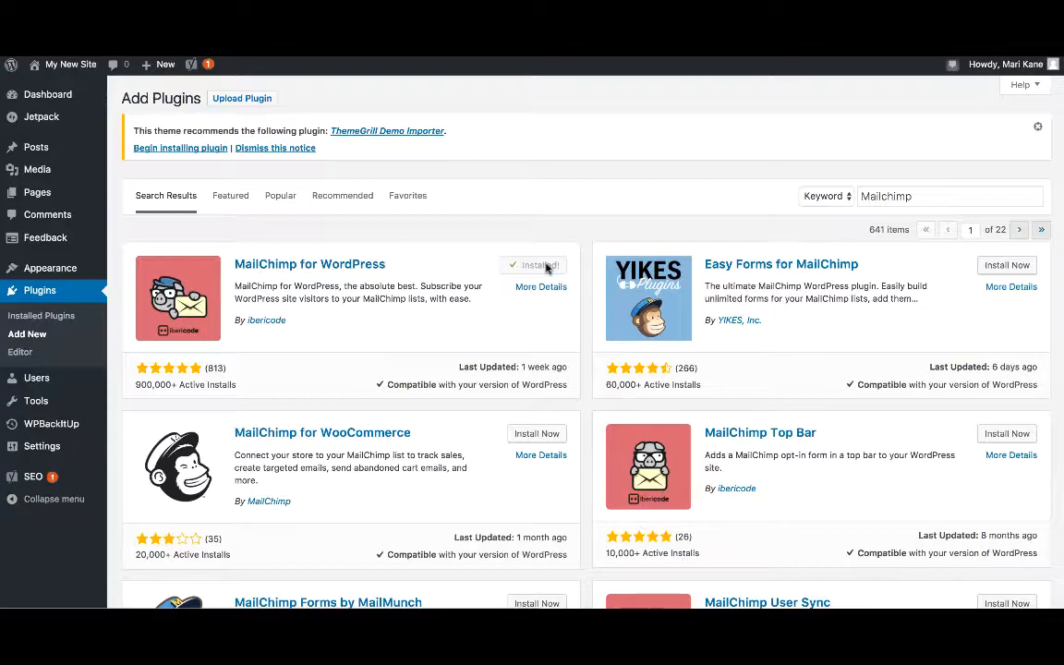
Activate the MailChimp for WordPress plugin and open its MailChimp settings page.
click(544, 266)
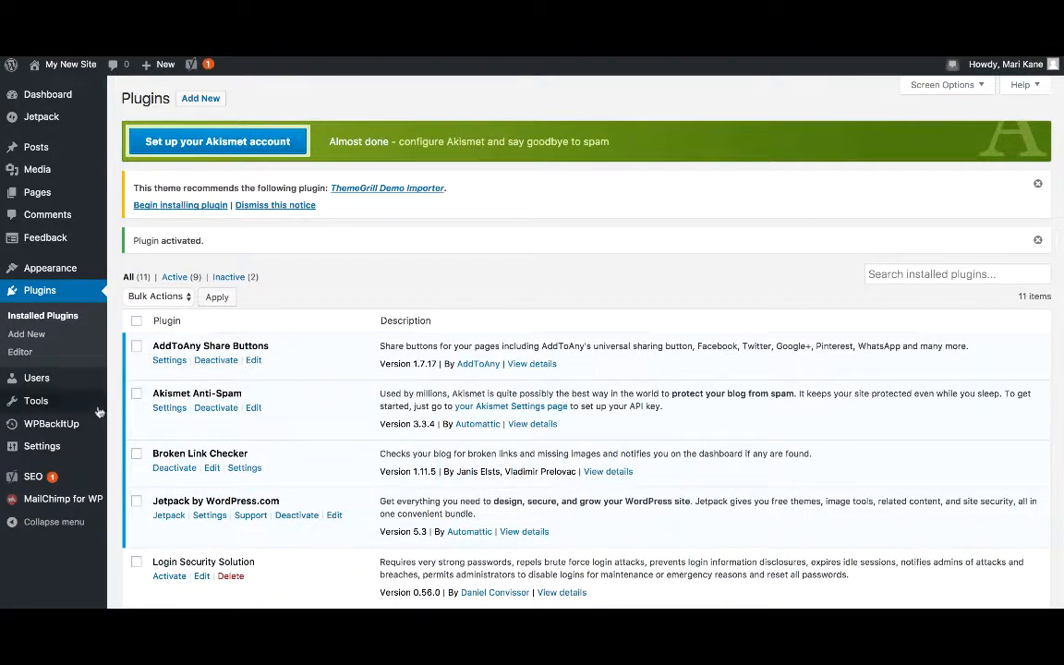
mouse_move(68, 504)
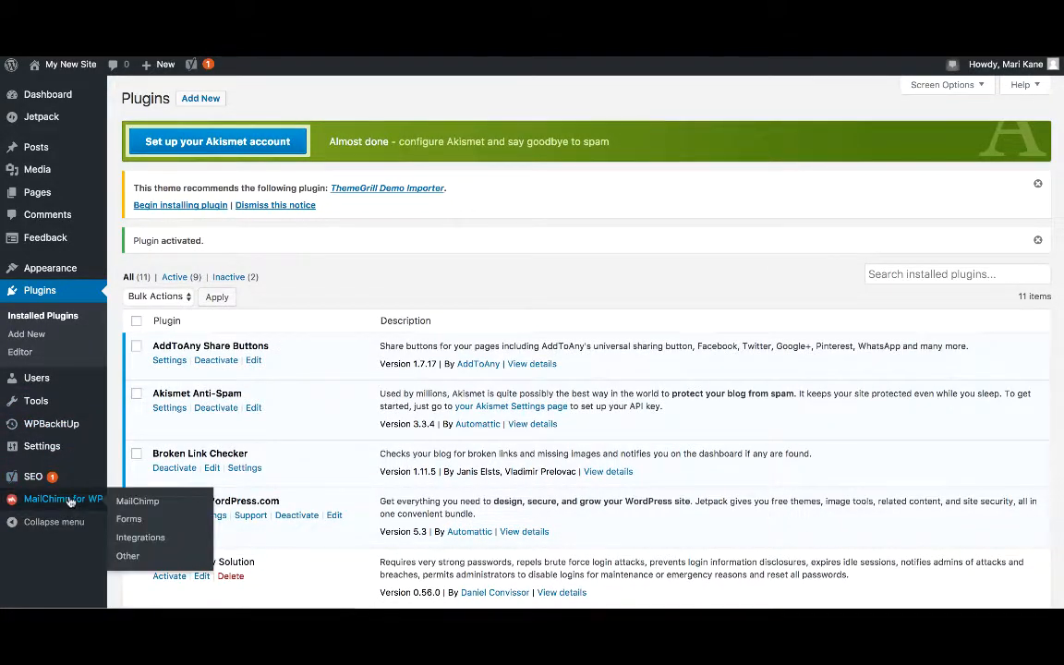
click(132, 502)
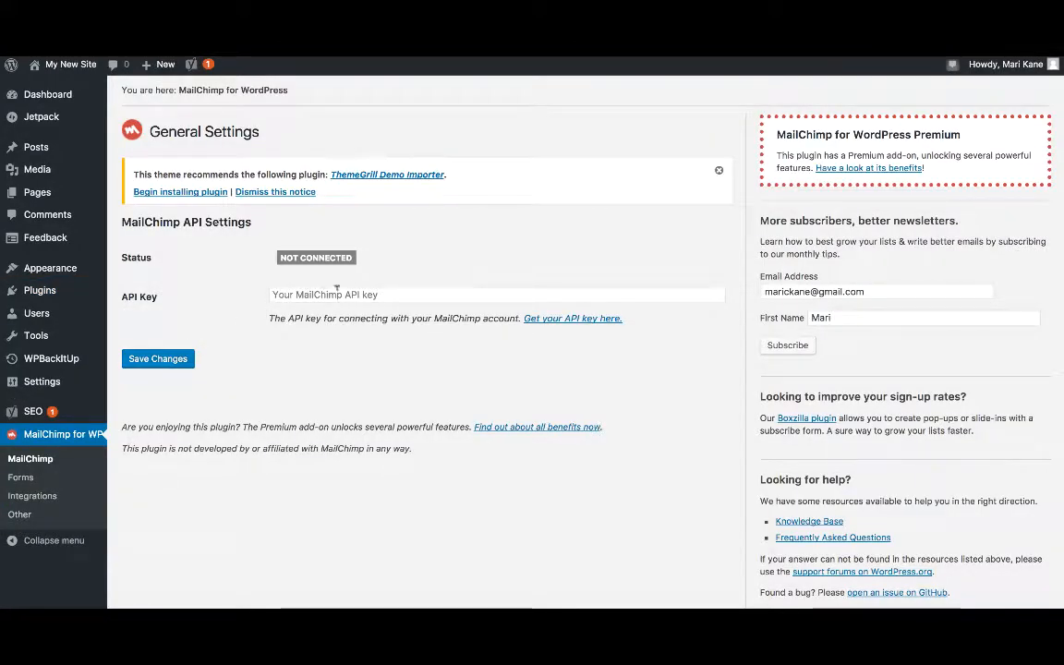
Copy the MailChimp account's API key into the plugin's API Key field and save the changes.
click(540, 320)
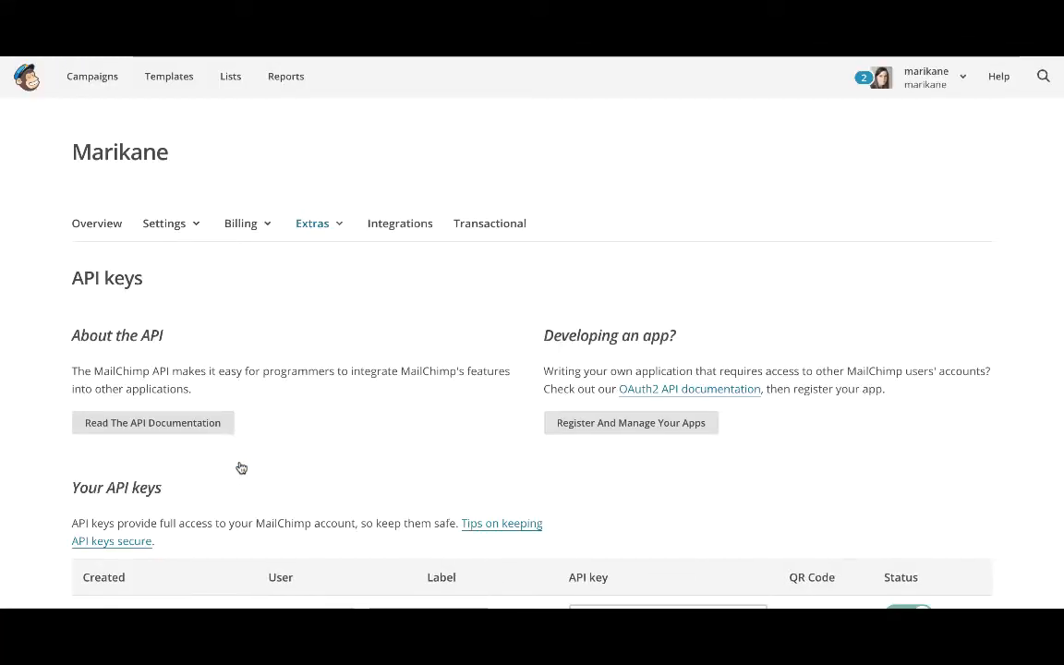
scroll(241, 469, down, 3)
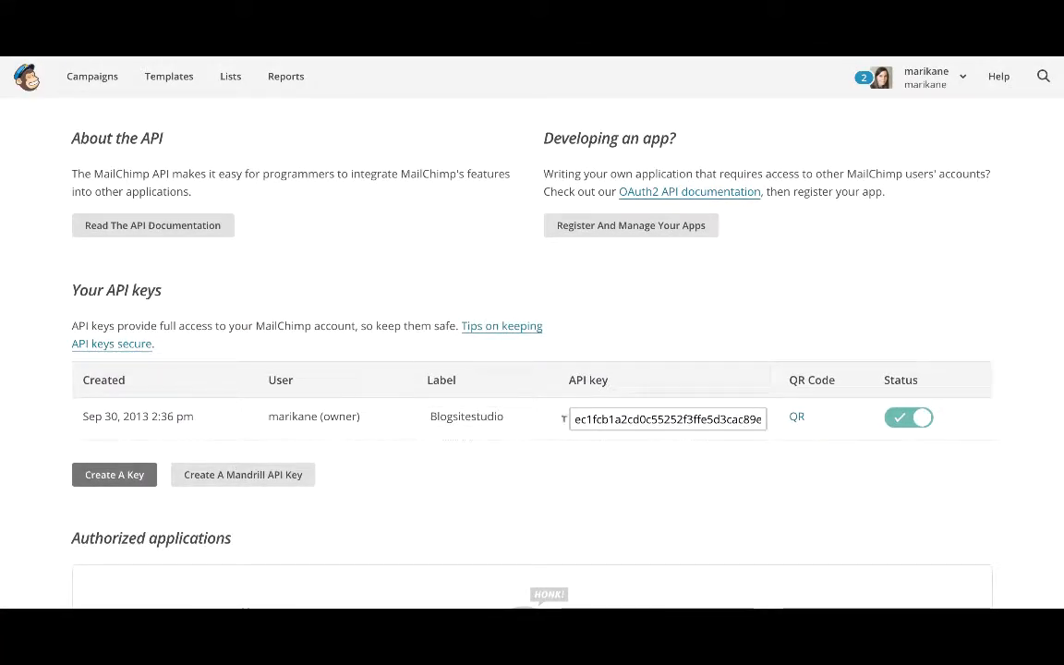
click(566, 419)
key(ctrl+a)
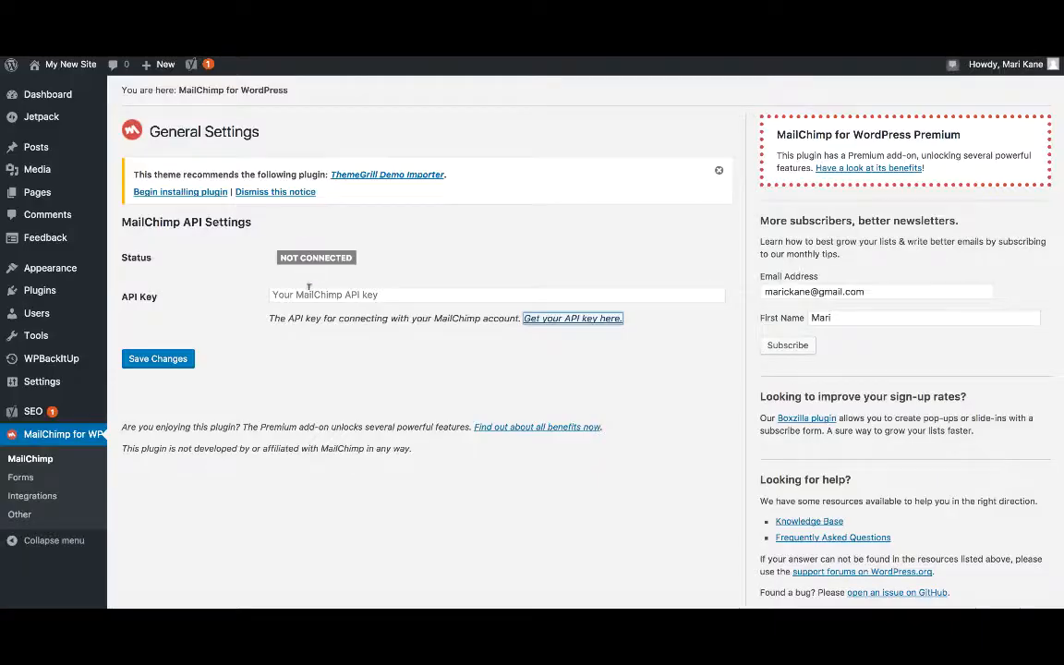
click(309, 294)
key(ctrl+v)
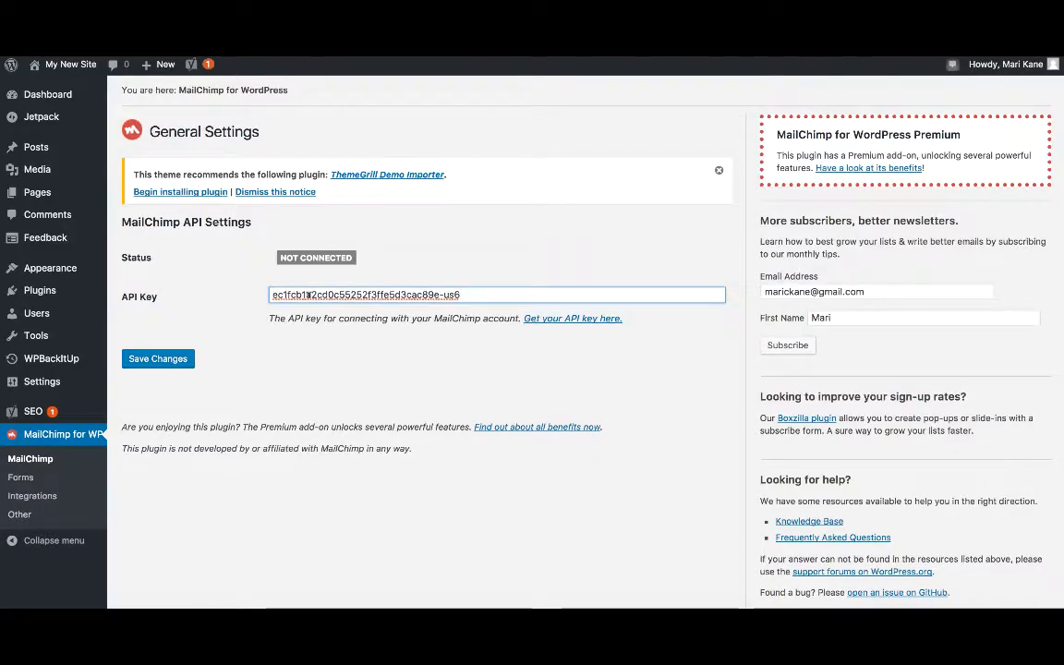
click(162, 359)
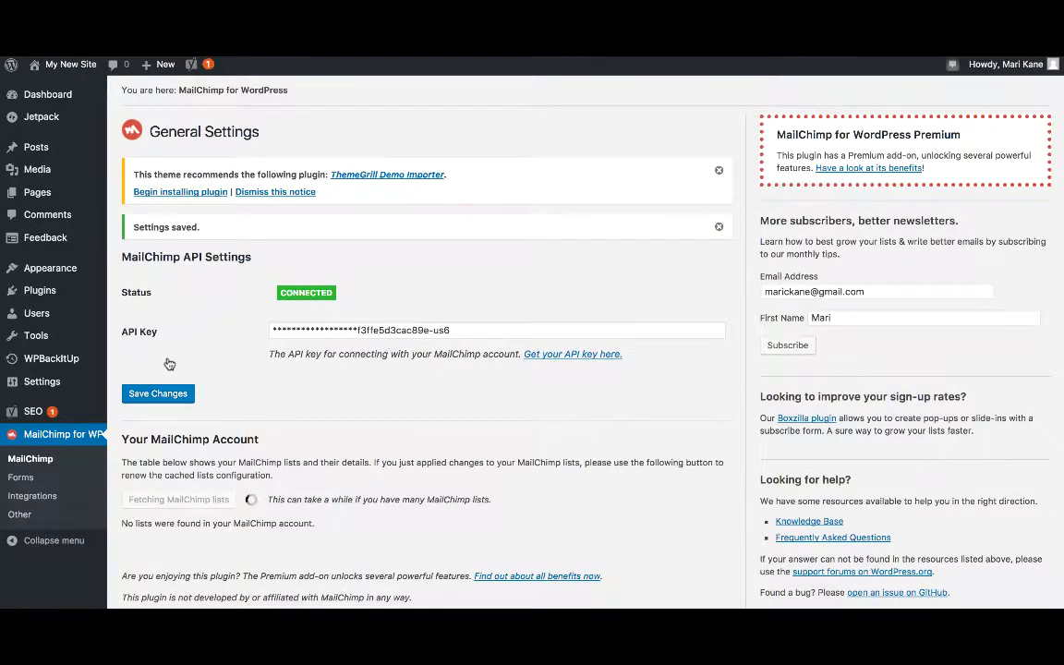
Review the connected MailChimp lists and the Test List's merge fields.
scroll(221, 444, down, 1)
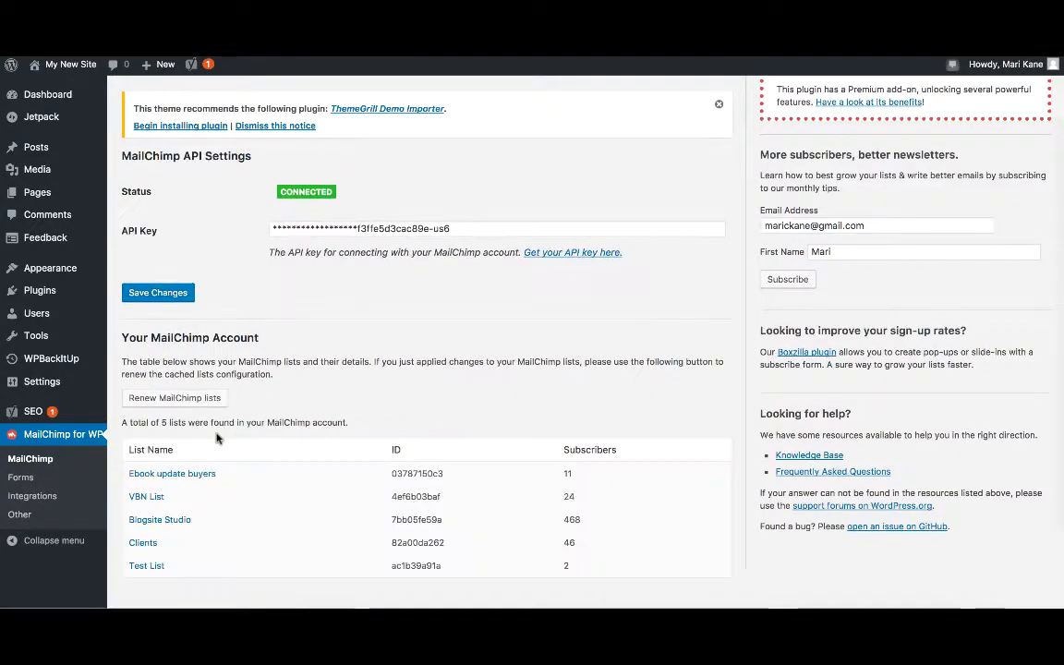
scroll(216, 438, down, 2)
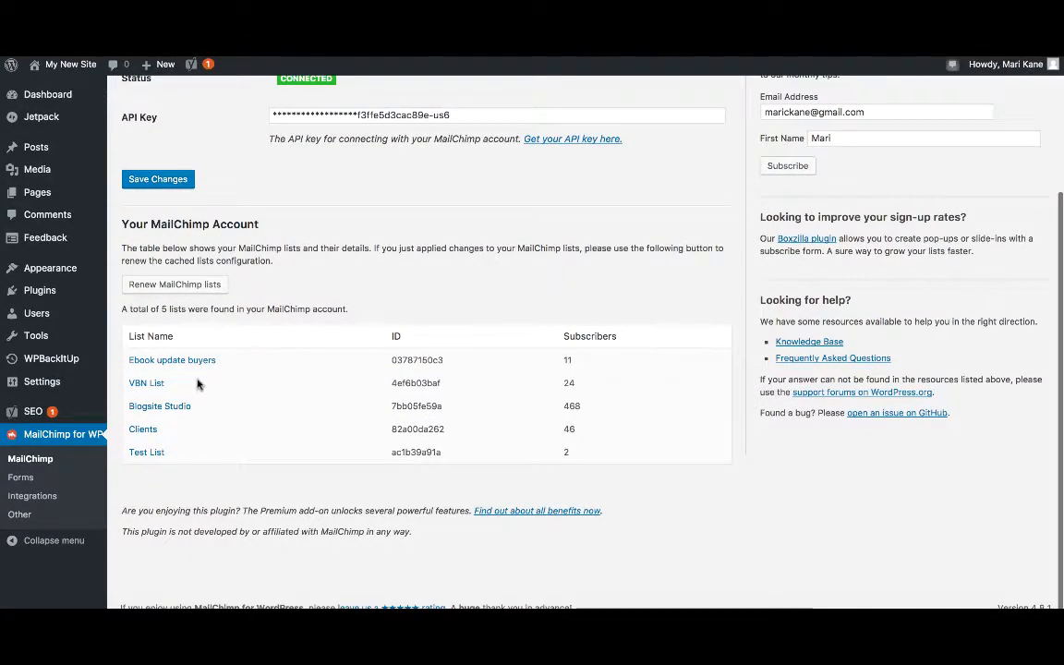
click(155, 456)
scroll(293, 436, down, 1)
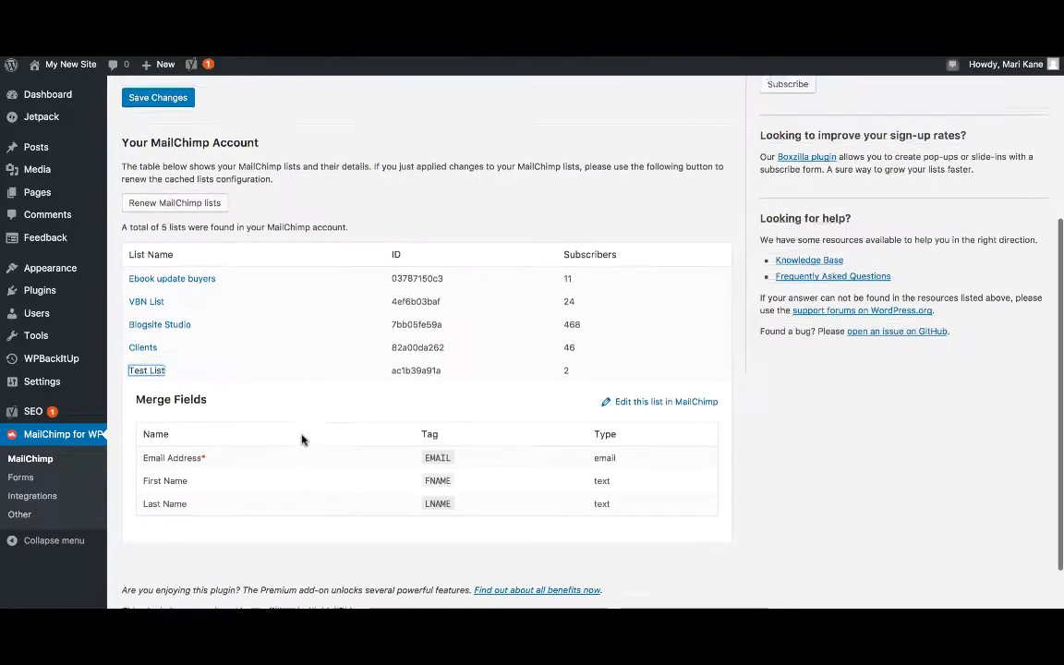
scroll(301, 439, down, 1)
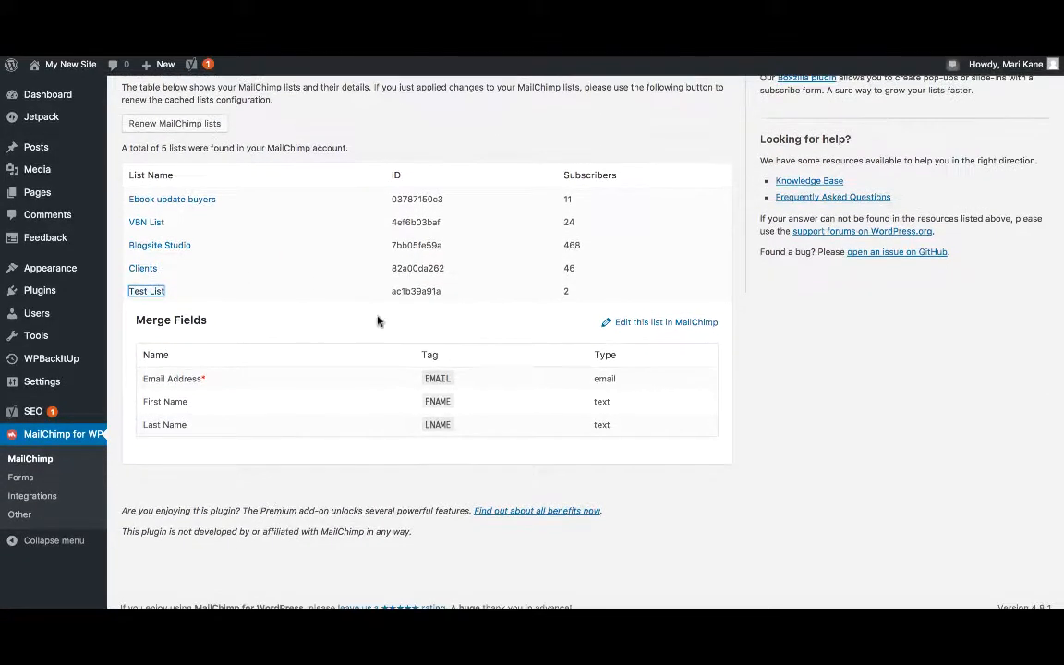
Open the plugin's sign-up form and copy its shortcode [mc4wp_form id="54"].
click(34, 477)
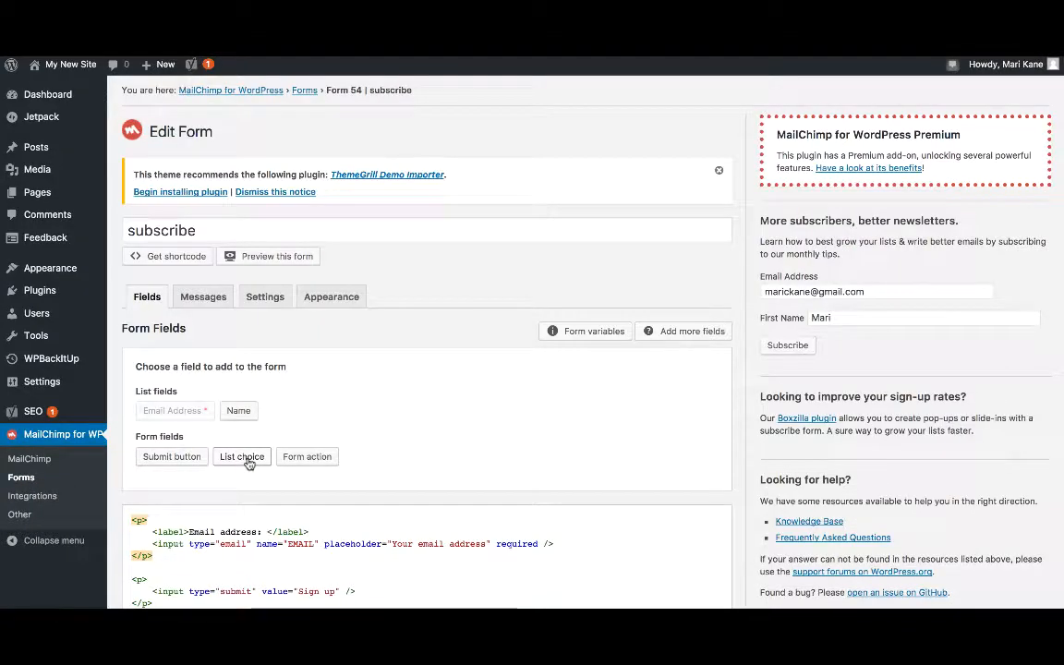
scroll(248, 462, down, 5)
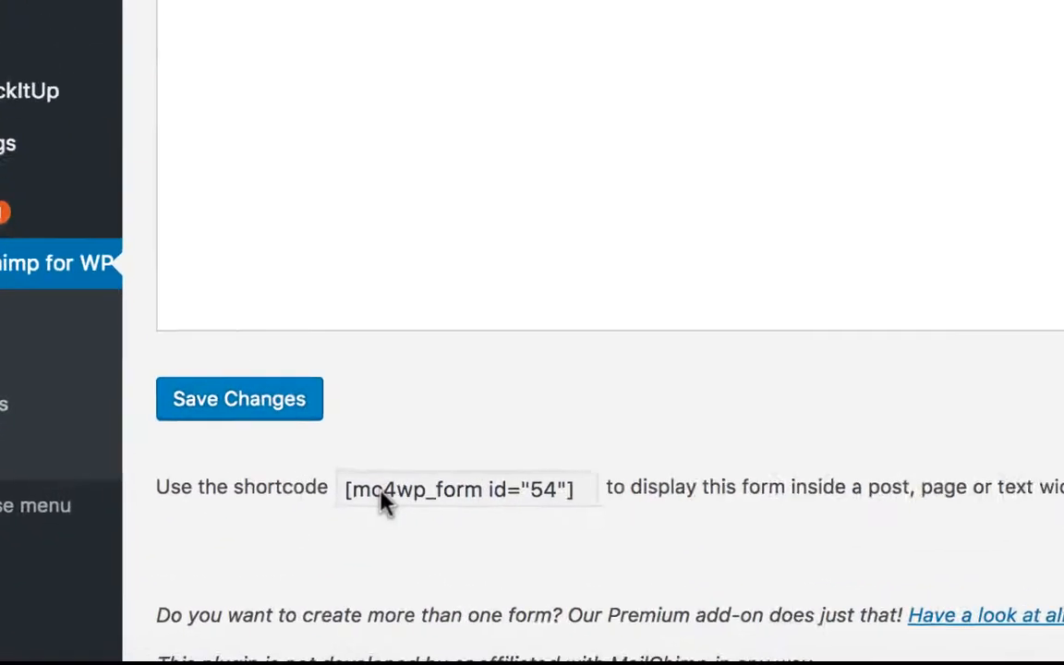
click(220, 536)
key(ctrl+c)
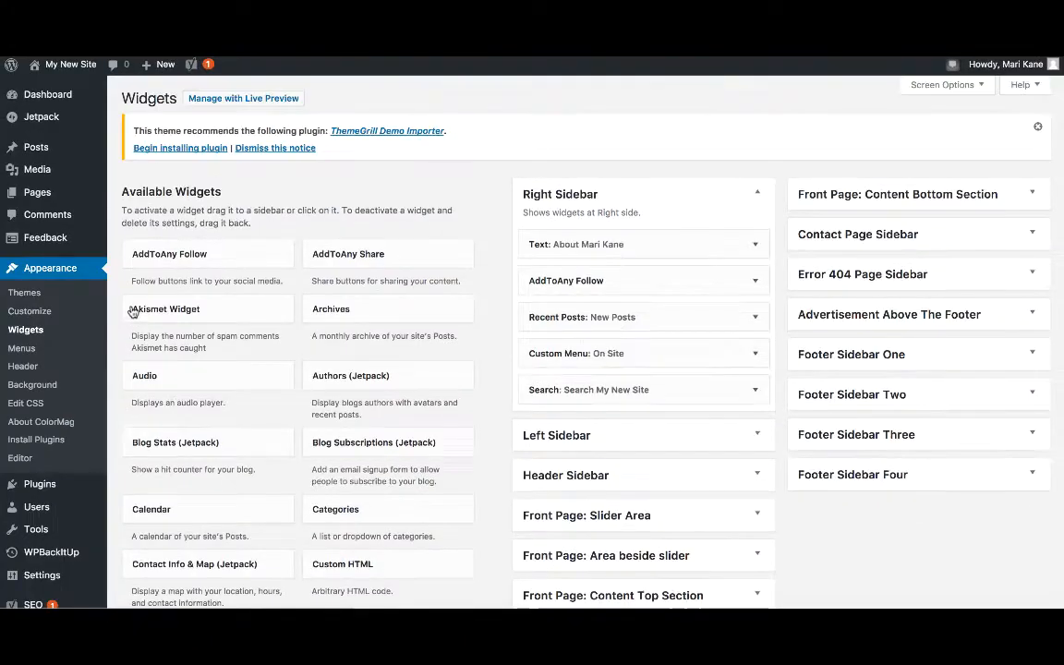
Add a Text widget titled Subscribe! with the [mc4wp_form id="54"] shortcode to the Right Sidebar and save it.
scroll(418, 302, down, 10)
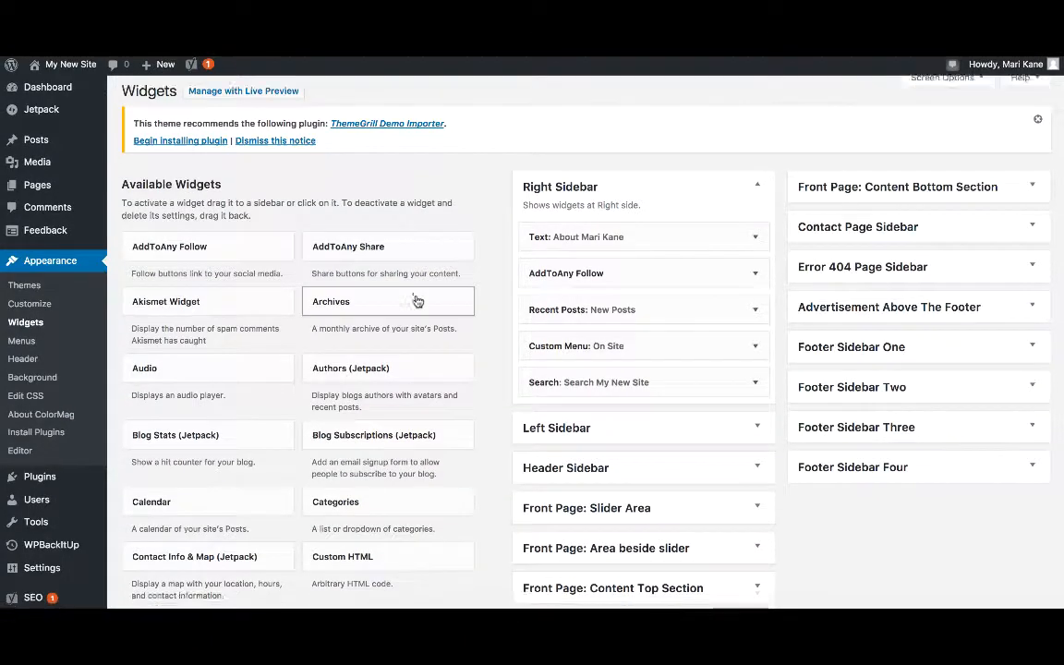
click(365, 544)
scroll(421, 566, down, 5)
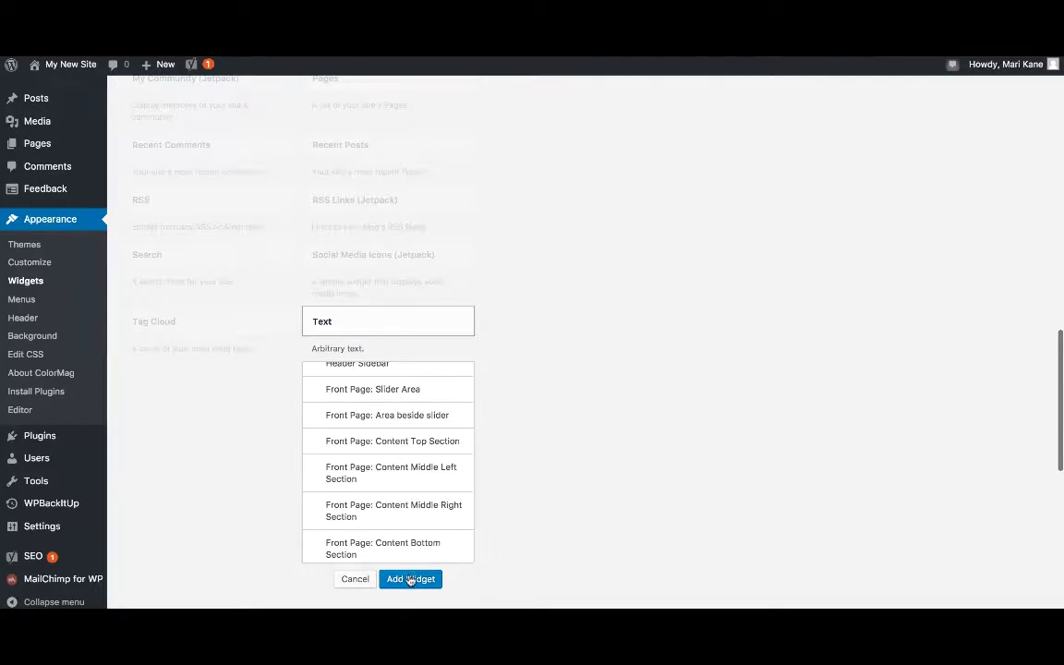
scroll(410, 579, up, 2)
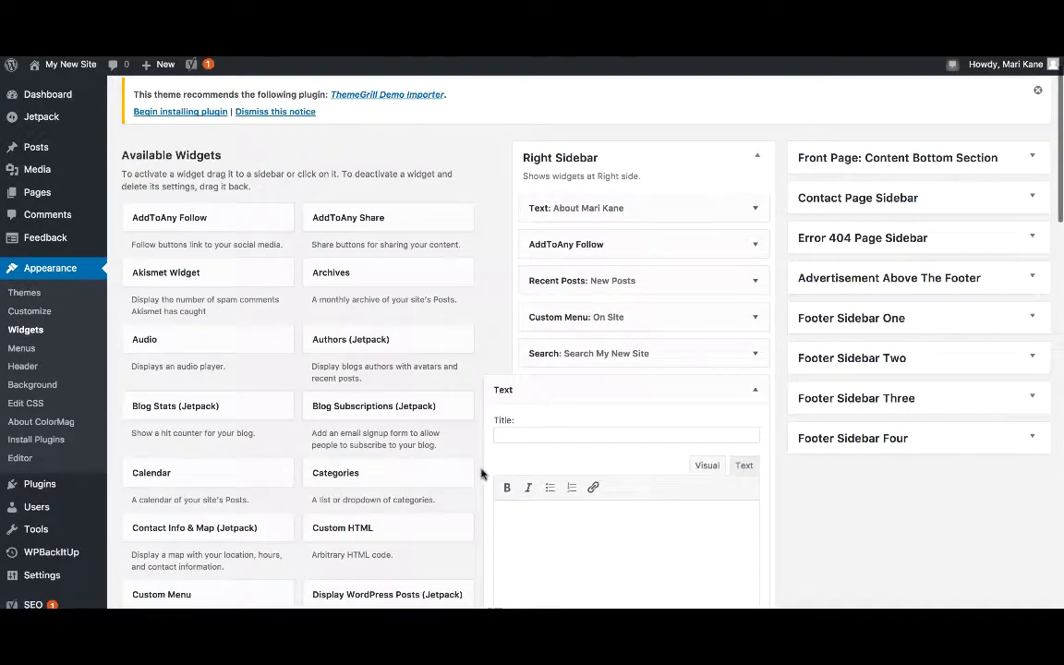
key(ctrl+v)
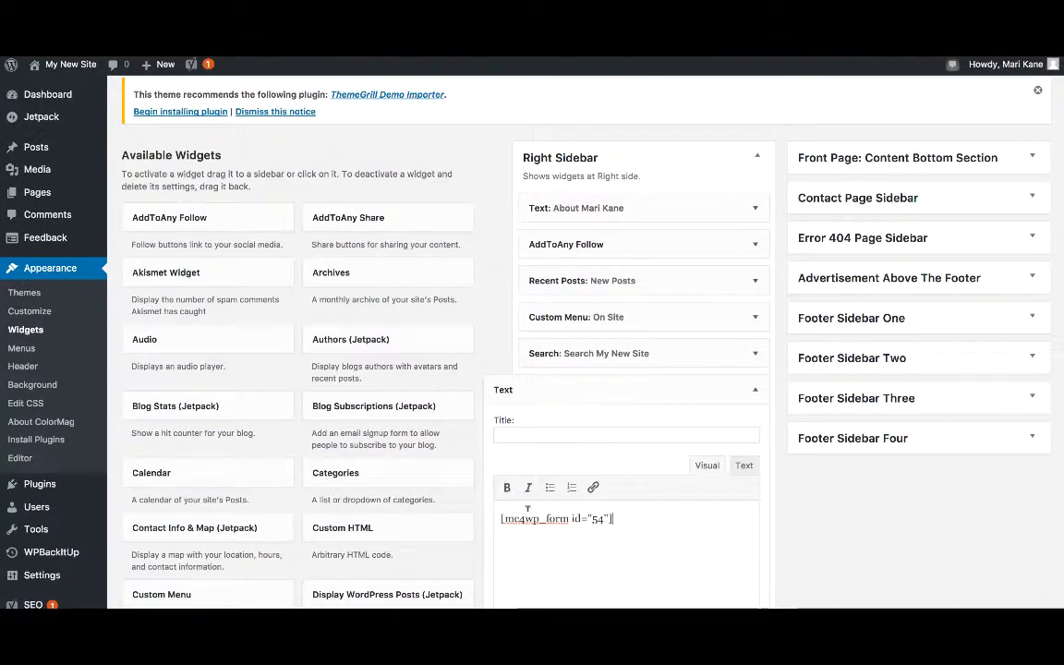
click(605, 432)
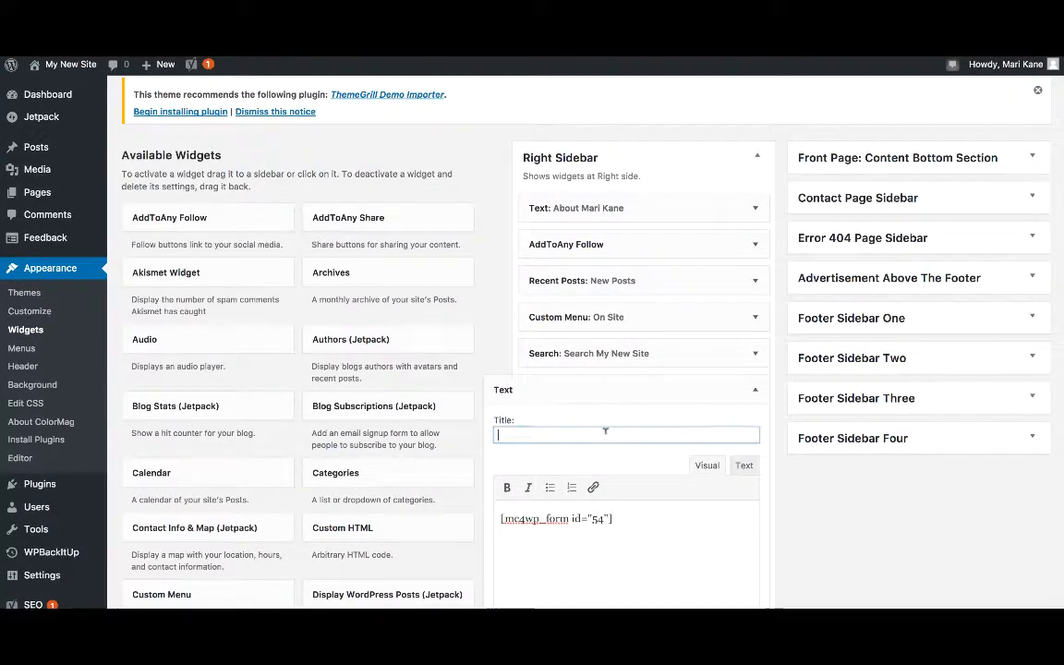
text(Subscribe!)
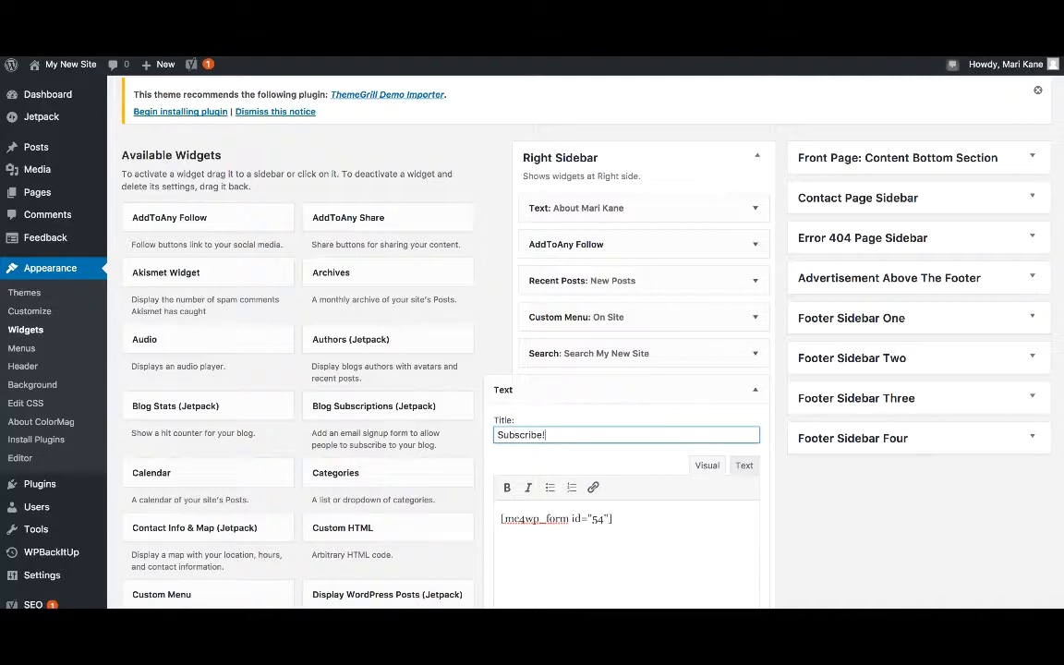
scroll(814, 475, down, 4)
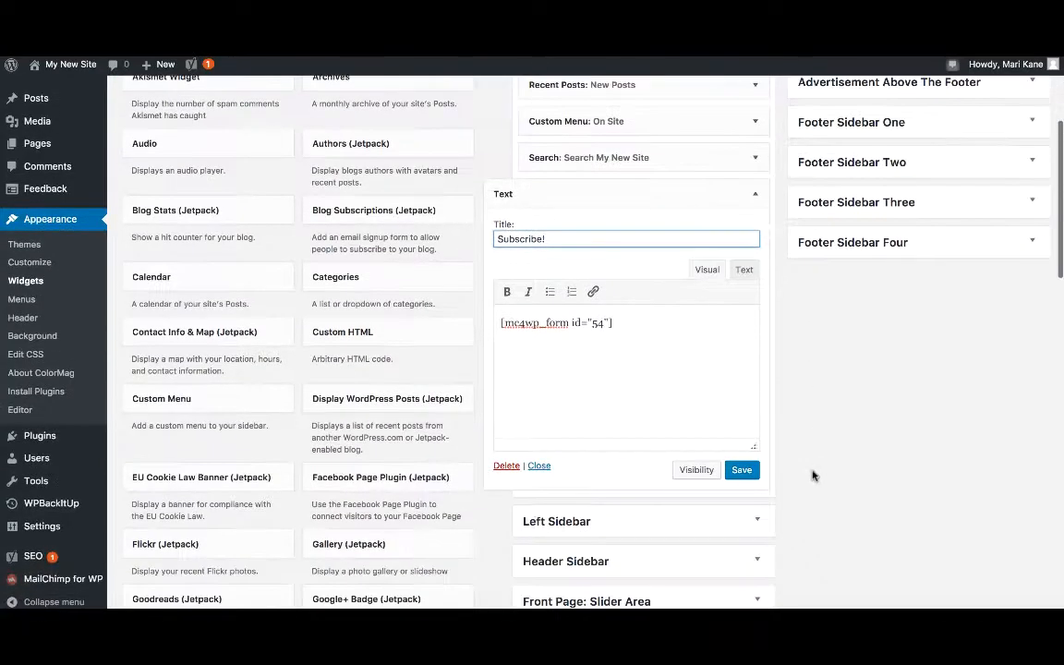
click(740, 471)
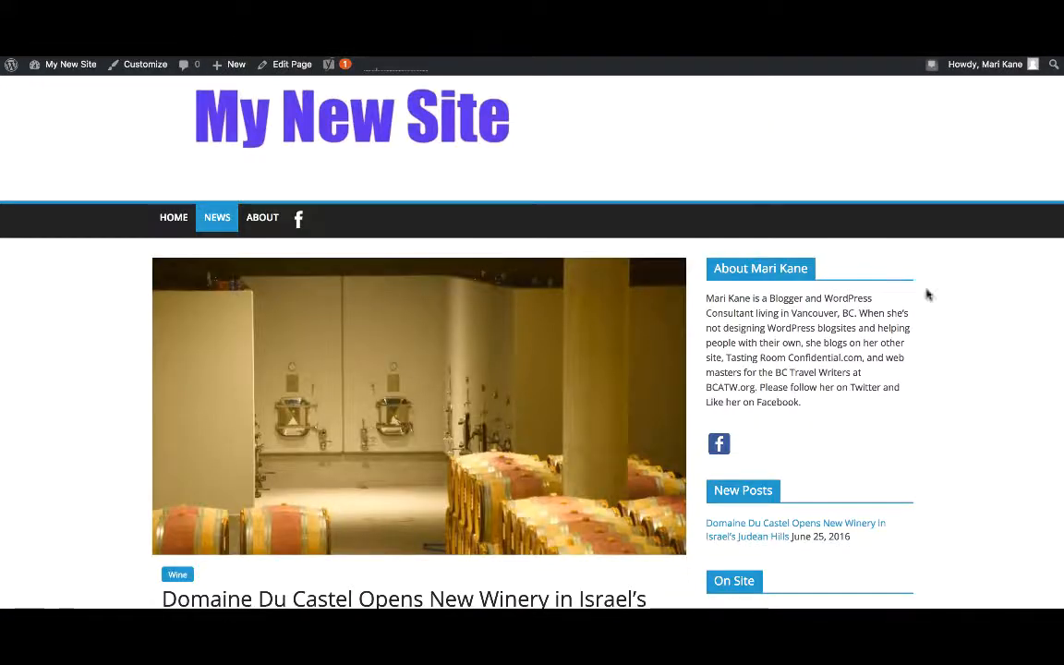
On the live site, sign up through the Subscribe! widget with a test e-mail address.
scroll(943, 475, down, 5)
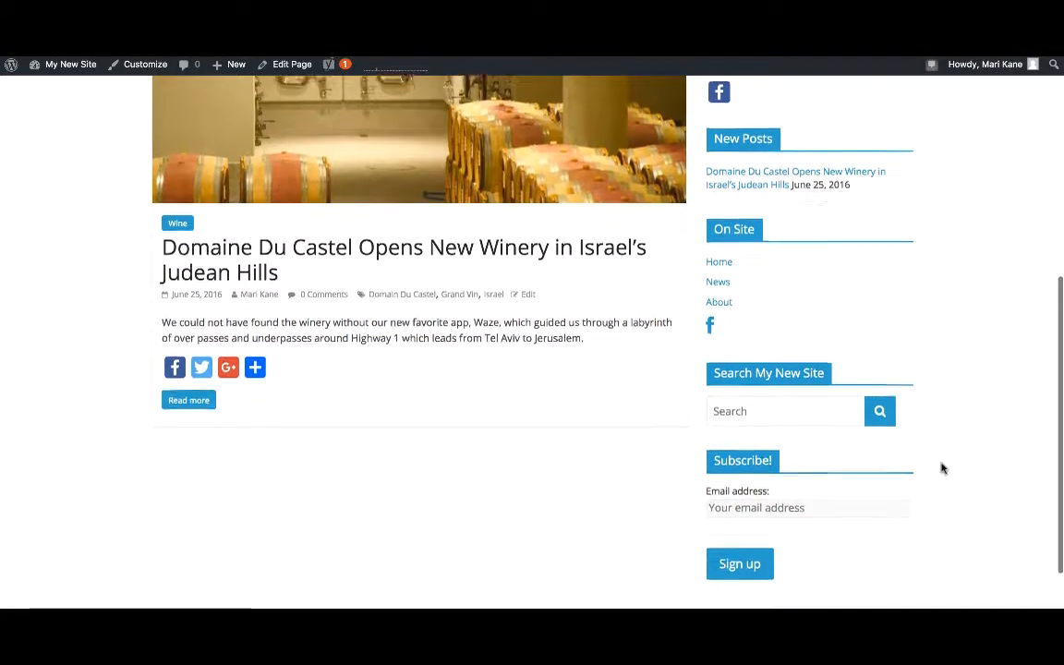
click(803, 495)
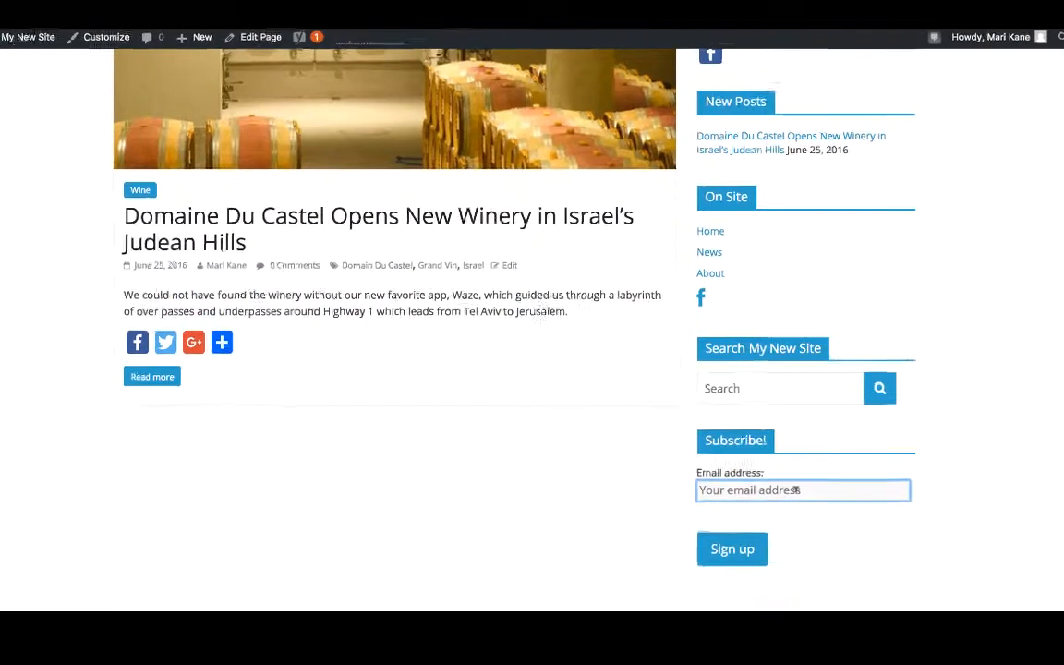
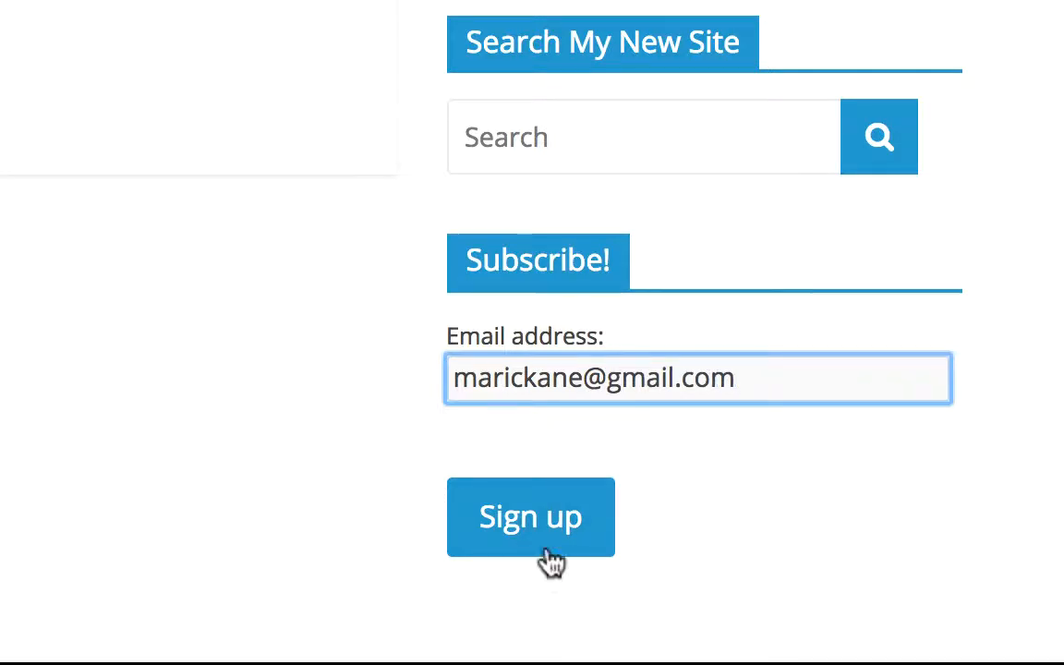
click(542, 519)
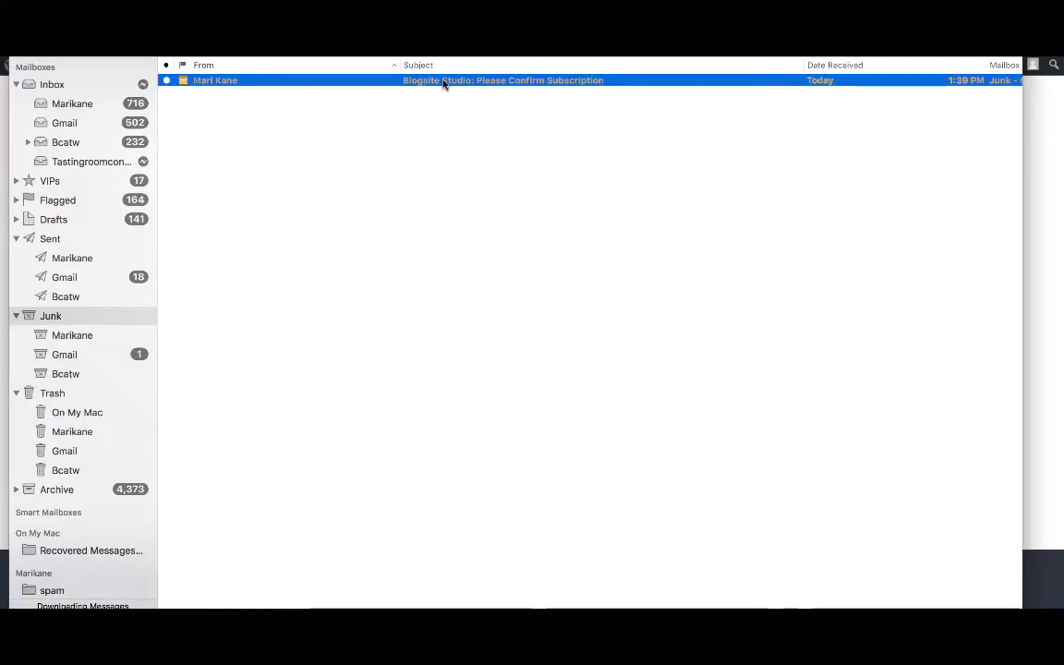
In Mail, confirm the Blogsite Studio subscription from its e-mail and open the new-subscriber notification.
double_click(443, 82)
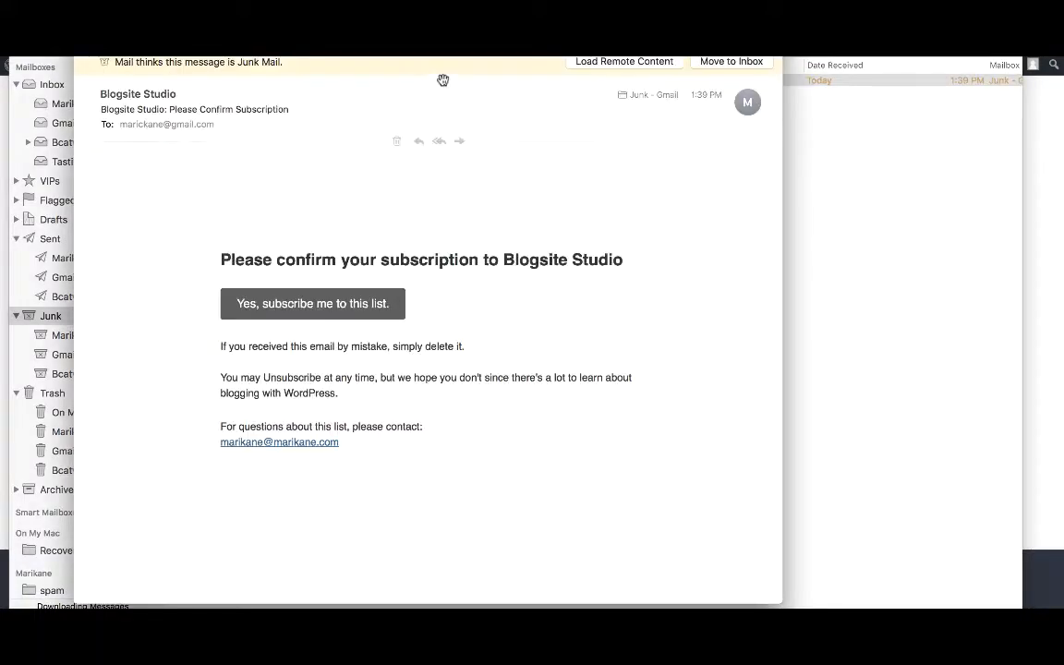
click(346, 306)
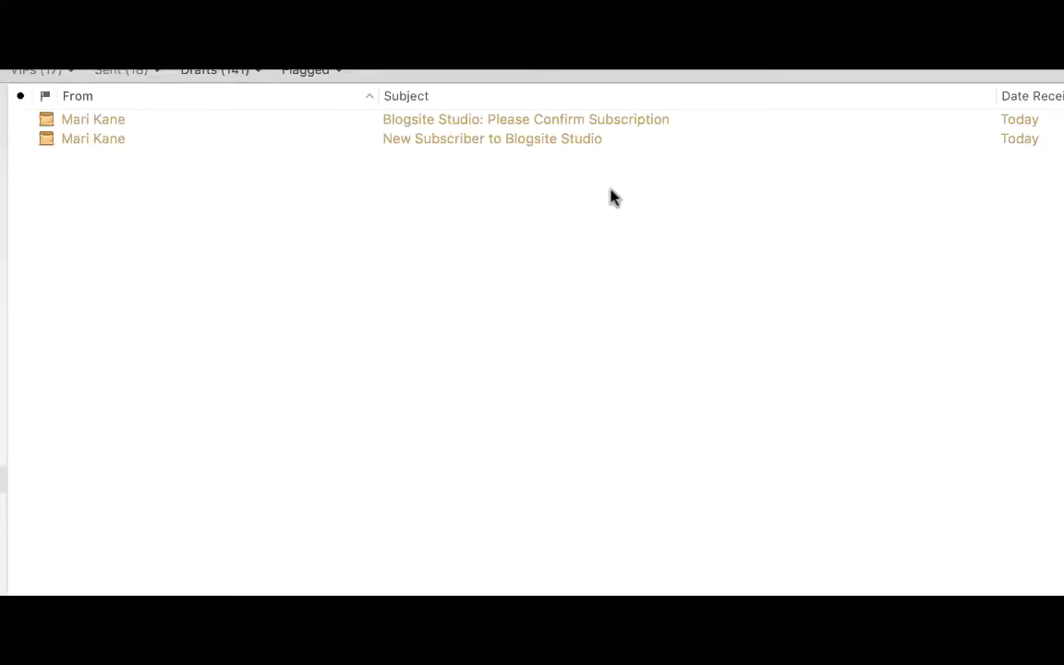
double_click(585, 139)
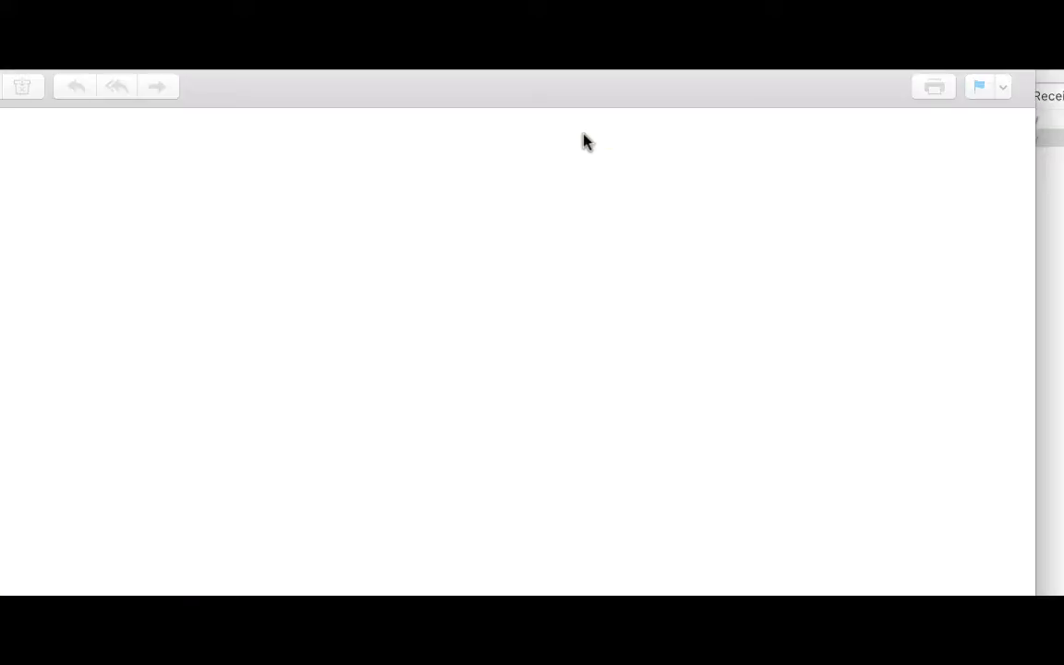
scroll(582, 368, down, 5)
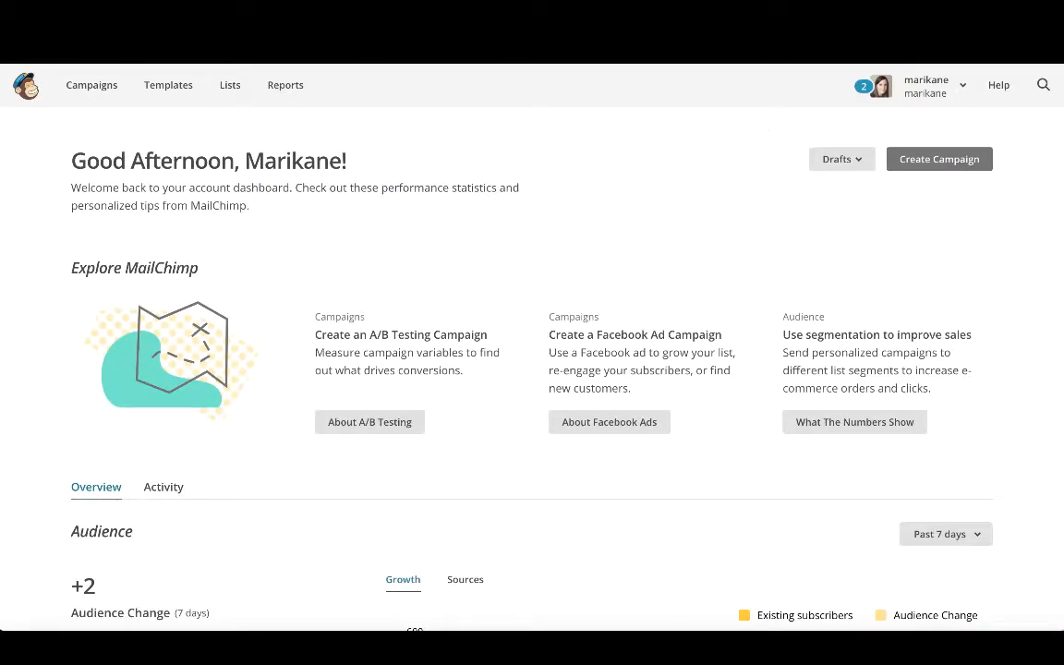
Start creating a new automated Share blog updates email campaign.
click(923, 162)
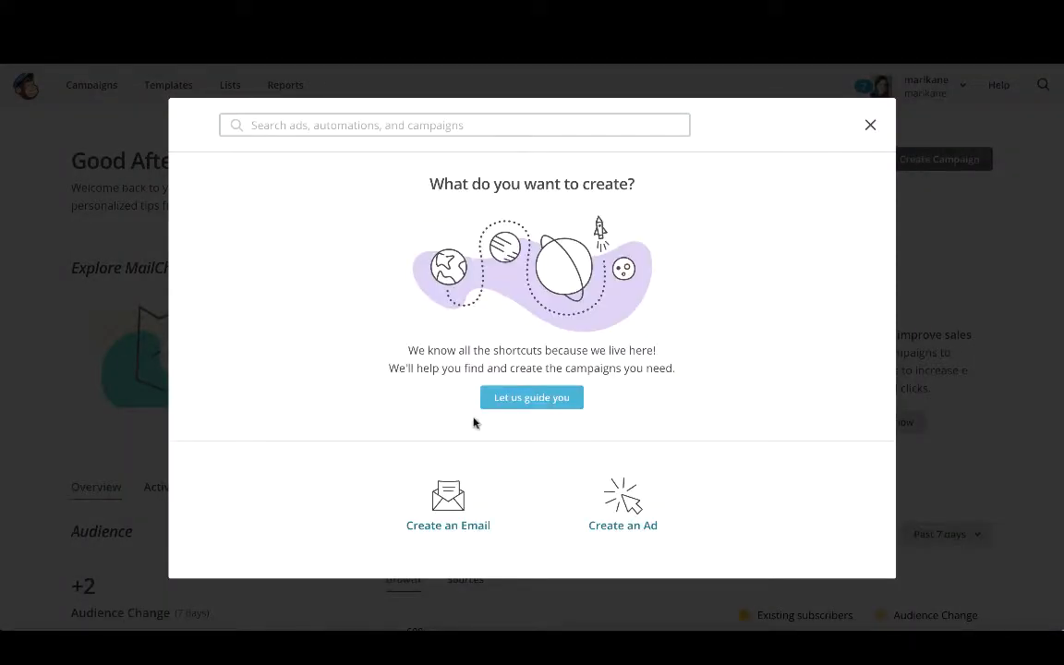
click(448, 517)
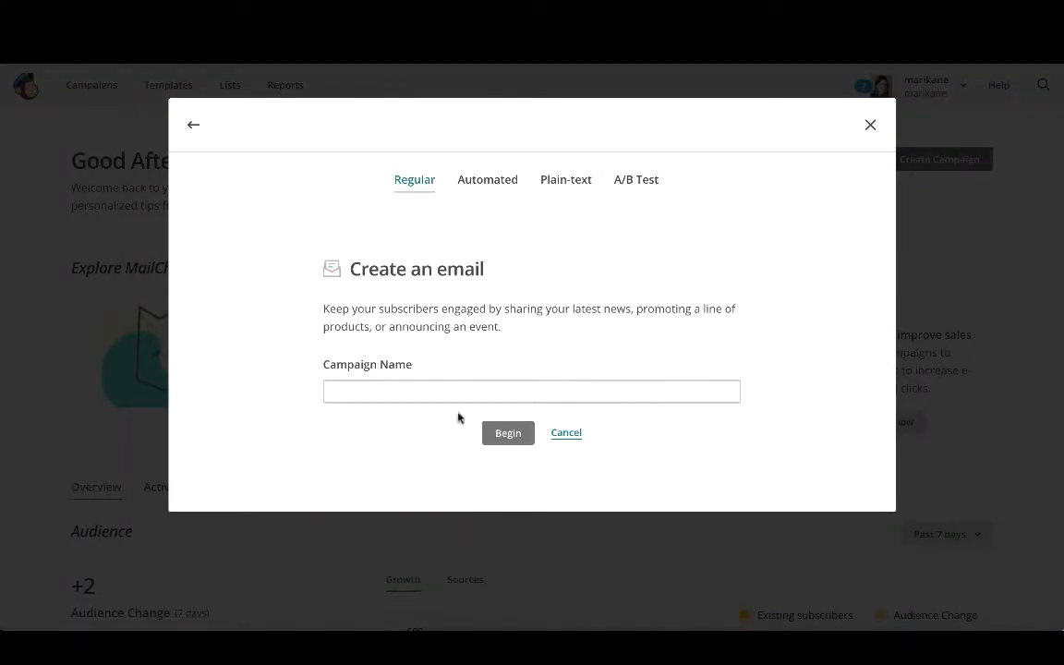
click(496, 181)
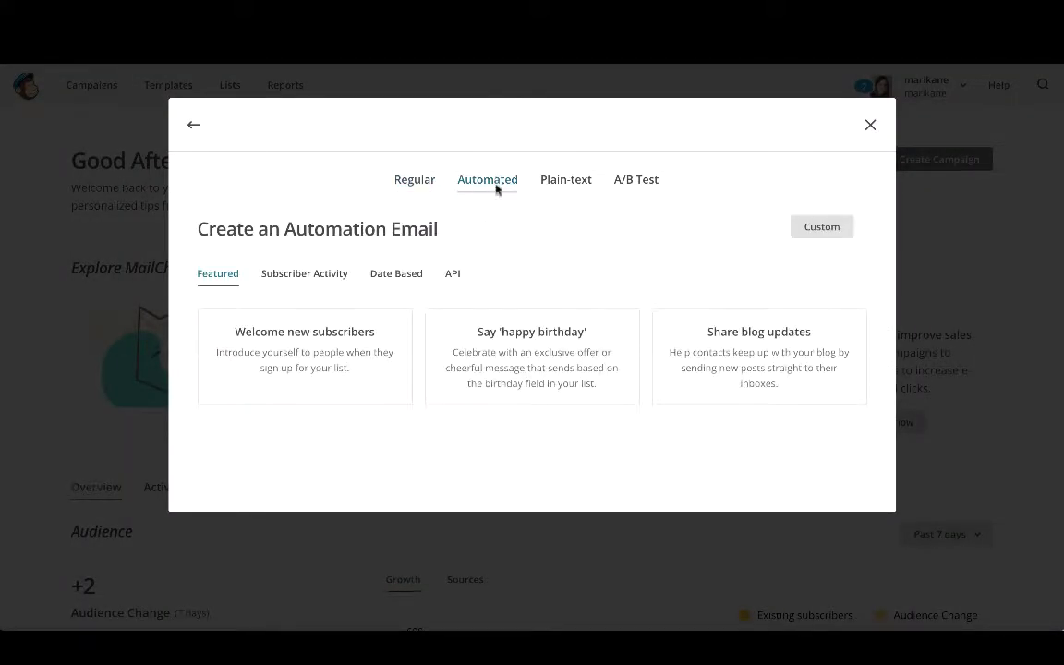
click(787, 377)
Name the campaign My New Site posts, choose Test List as its list, and begin.
click(518, 327)
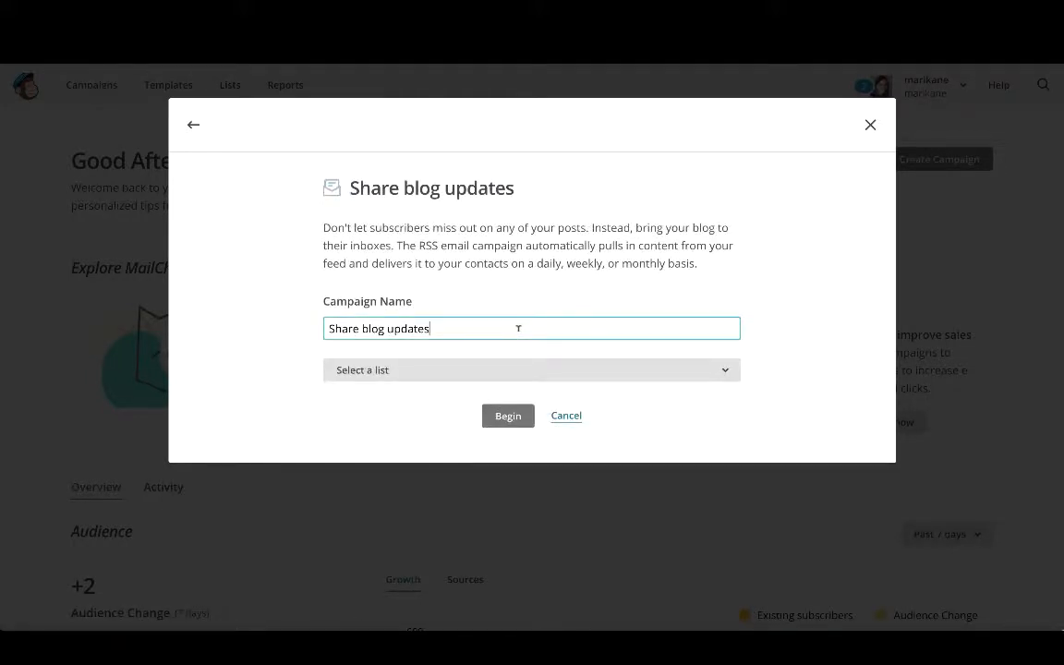
key(ctrl+shift+Left)
key(ctrl+shift+Left)
key(ctrl+shift+Left)
text(My )
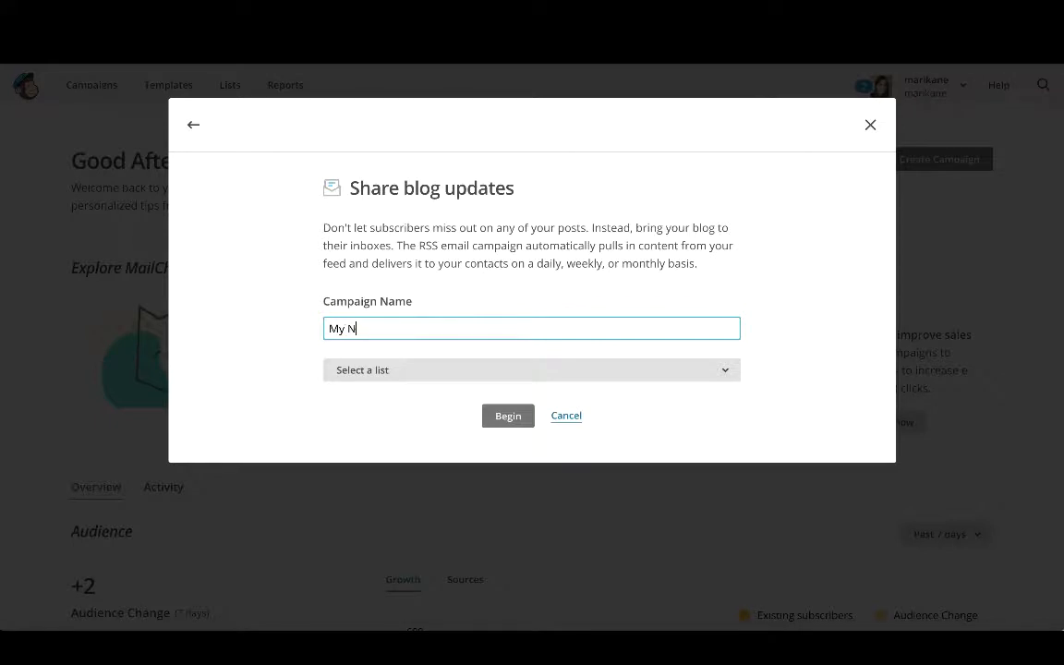
text(New Site posts)
click(552, 373)
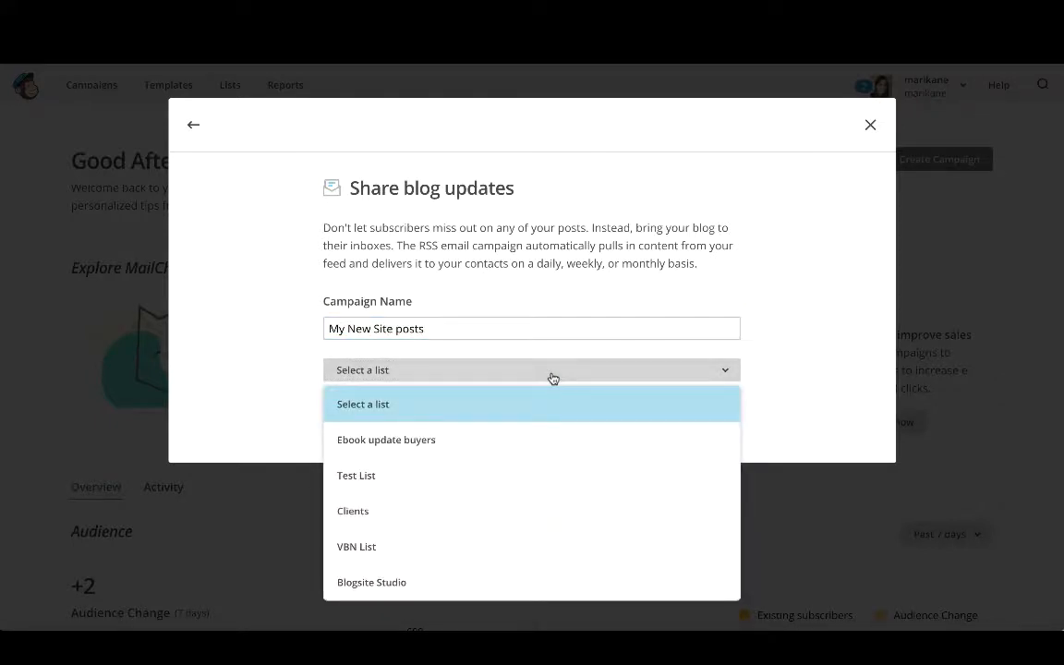
click(499, 479)
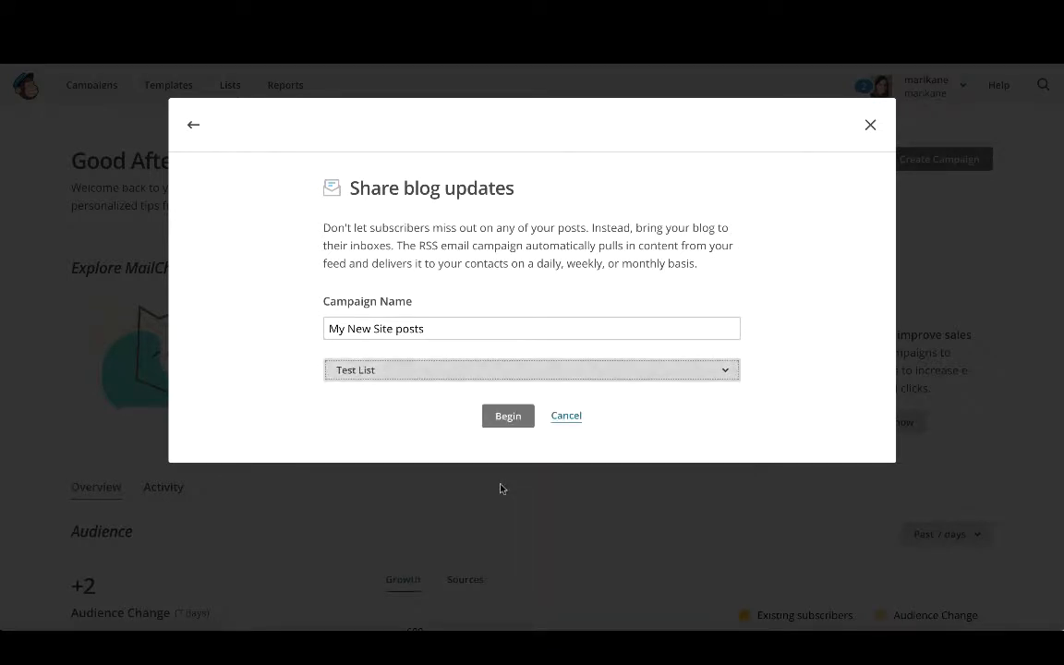
click(516, 421)
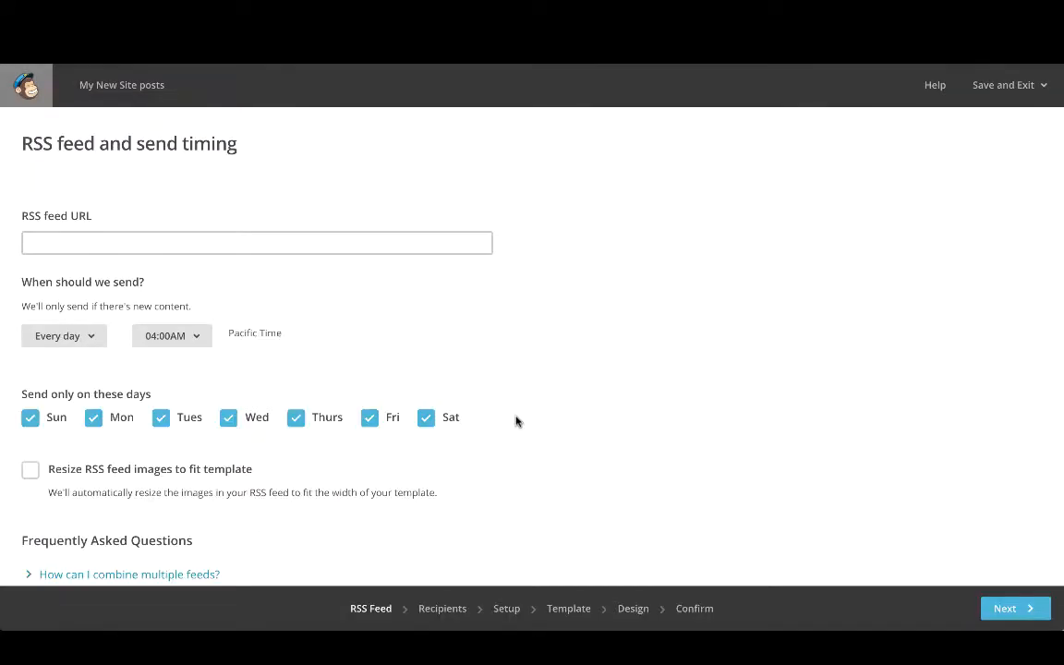
click(434, 241)
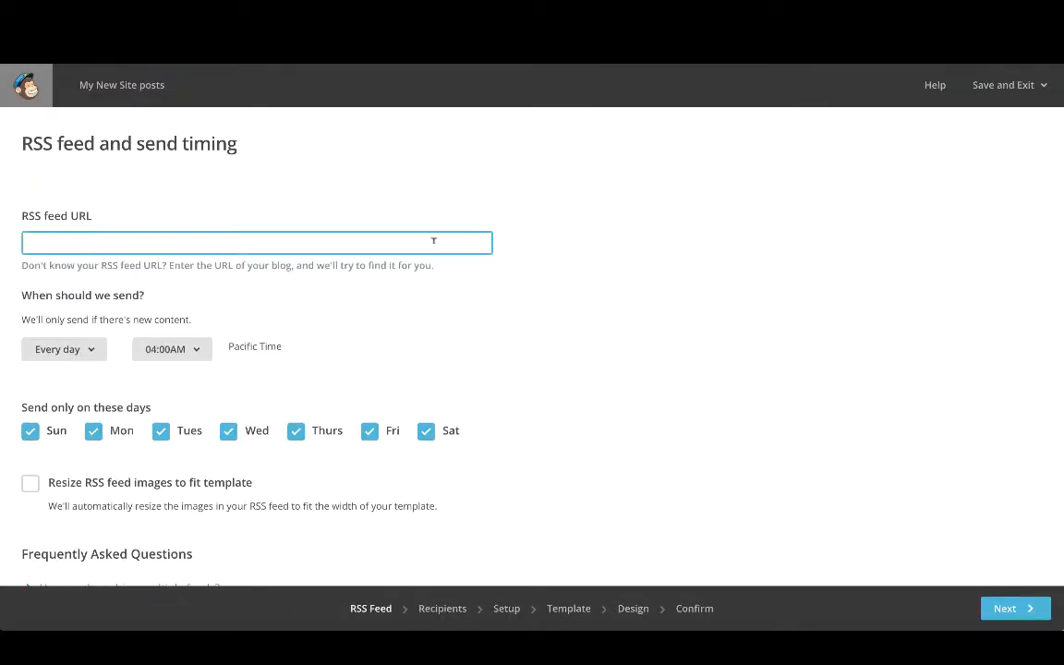
text(http://feeds.feedburner.com/tastingroomconfidential/mynewsite)
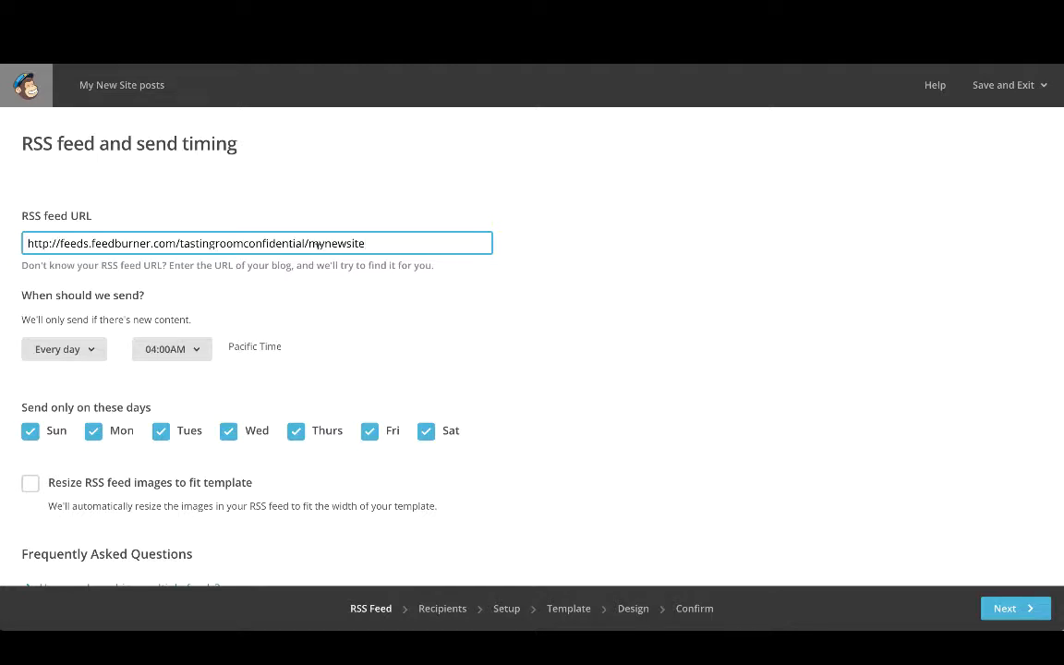
key(Tab)
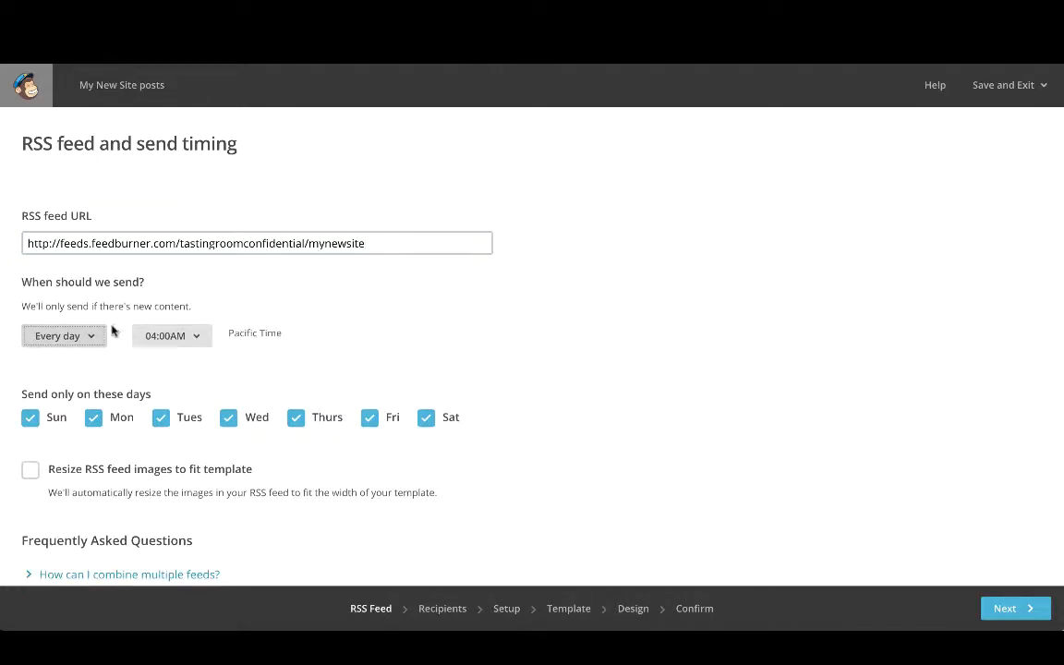
click(194, 337)
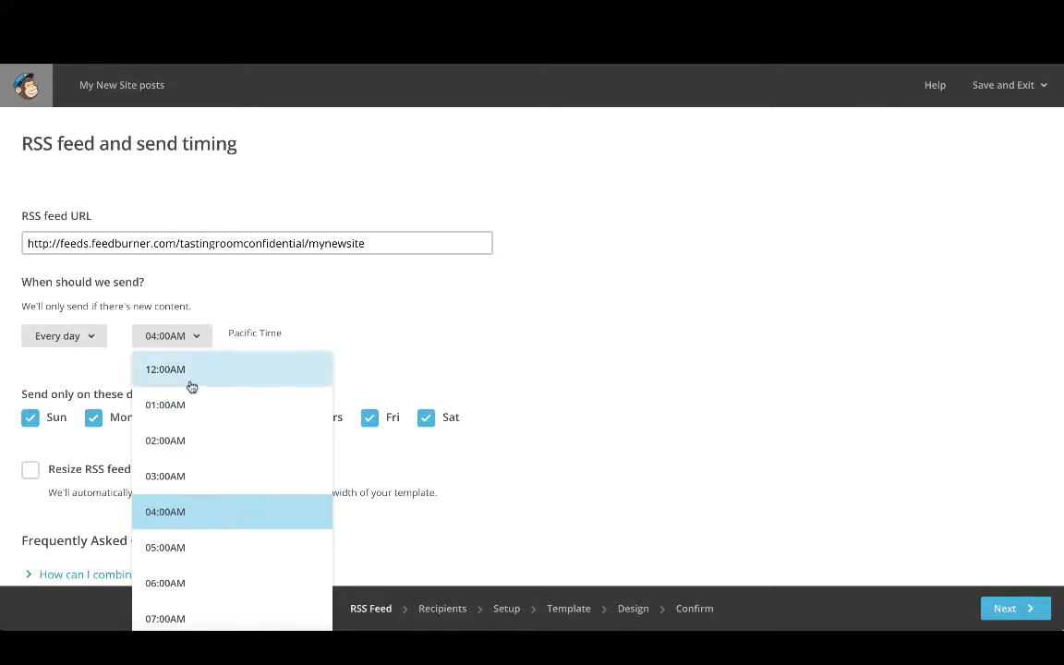
scroll(187, 499, down, 3)
click(189, 530)
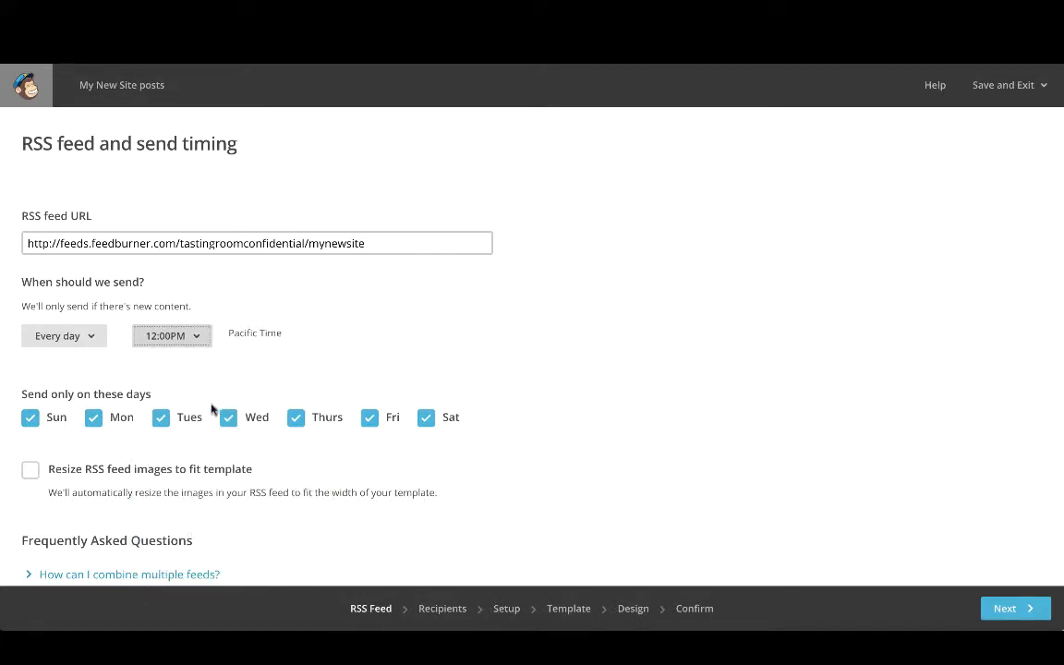
Move on to the campaign setup and change the email subject to Posts from My New Site.
scroll(217, 450, down, 3)
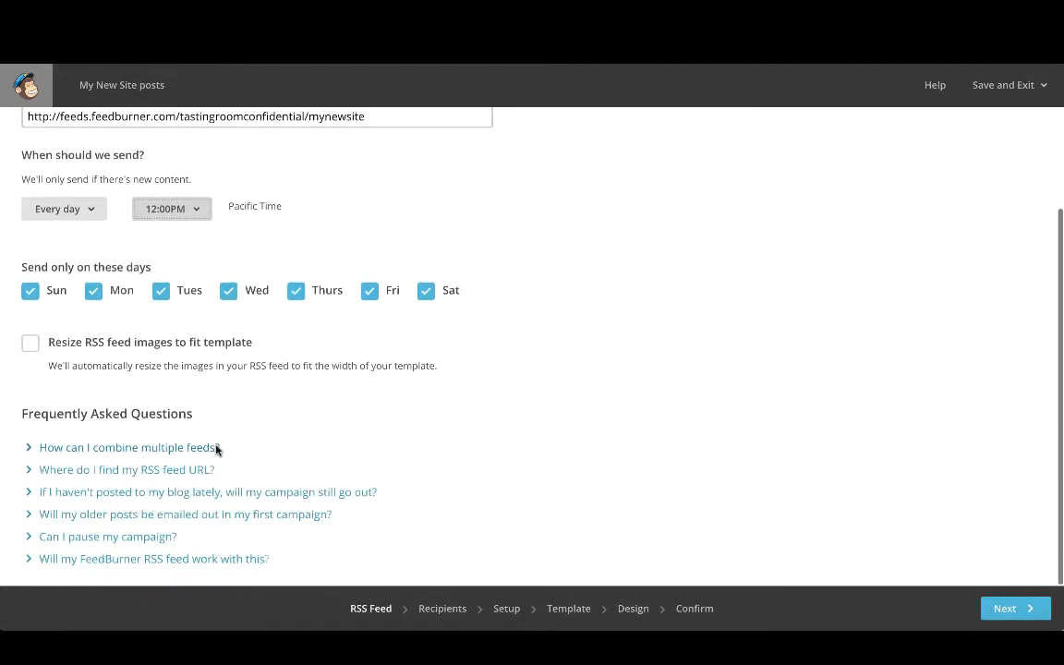
click(441, 608)
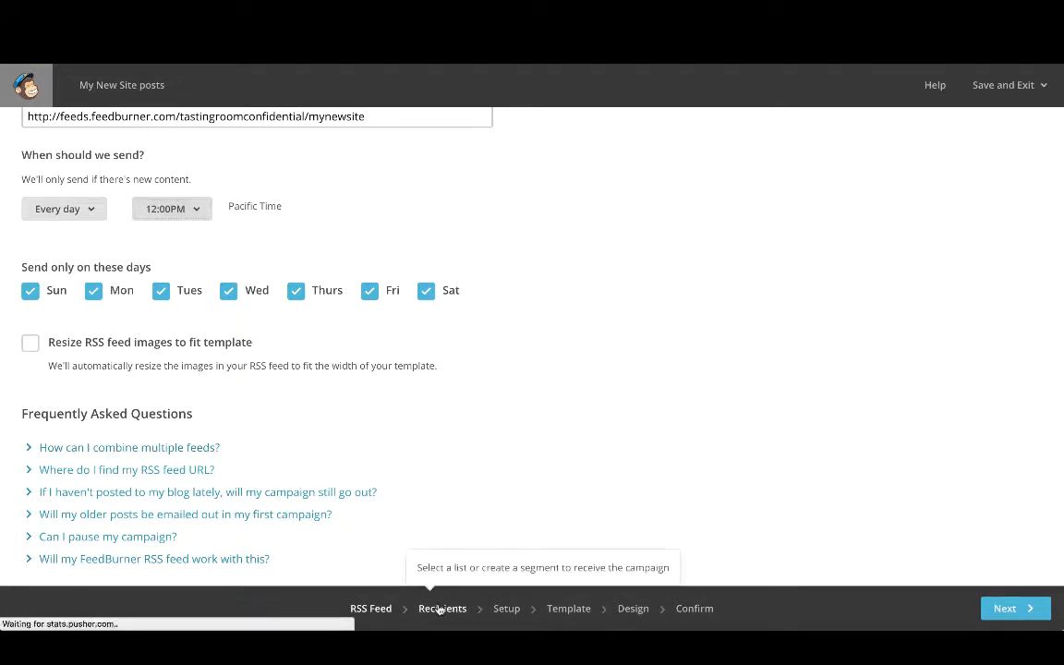
click(505, 610)
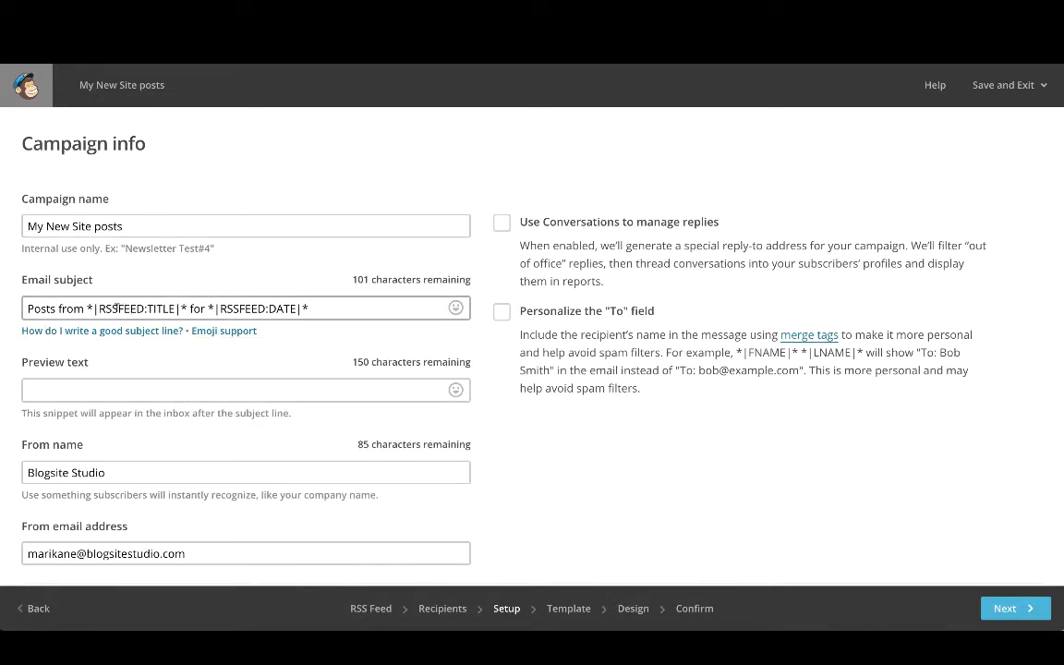
drag(88, 306, 314, 309)
text(My New Site)
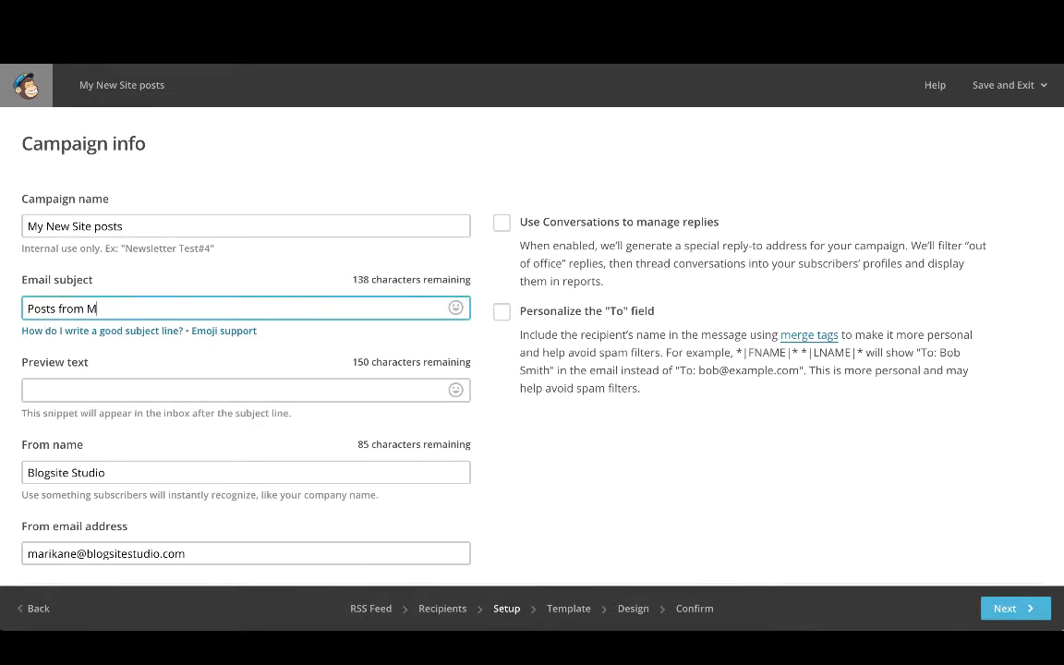
Enter New post from My New Site as the preview text.
click(300, 386)
text(New posts f)
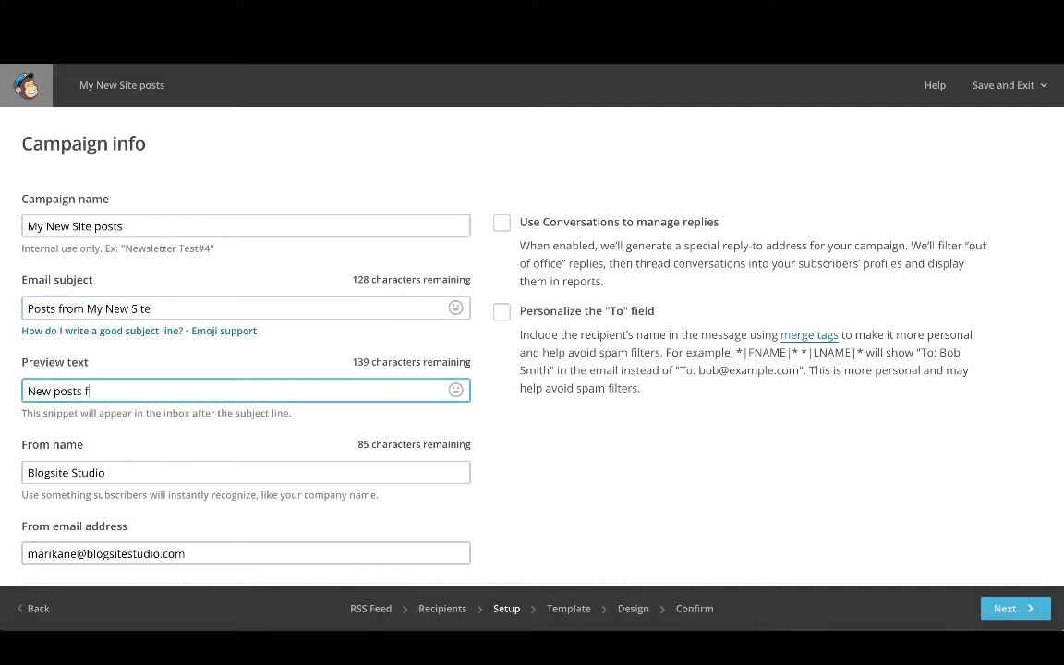
text(rom My New Site)
click(82, 390)
key(BackSpace)
Set the from name to My New Site and continue to template selection.
text(My New Site)
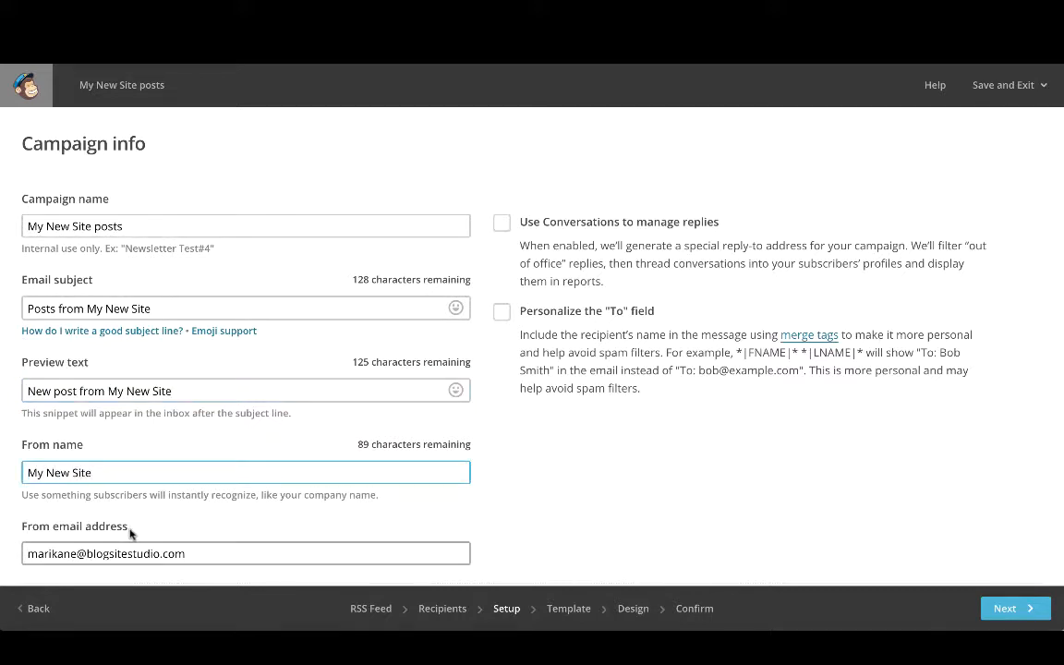
scroll(154, 517, down, 1)
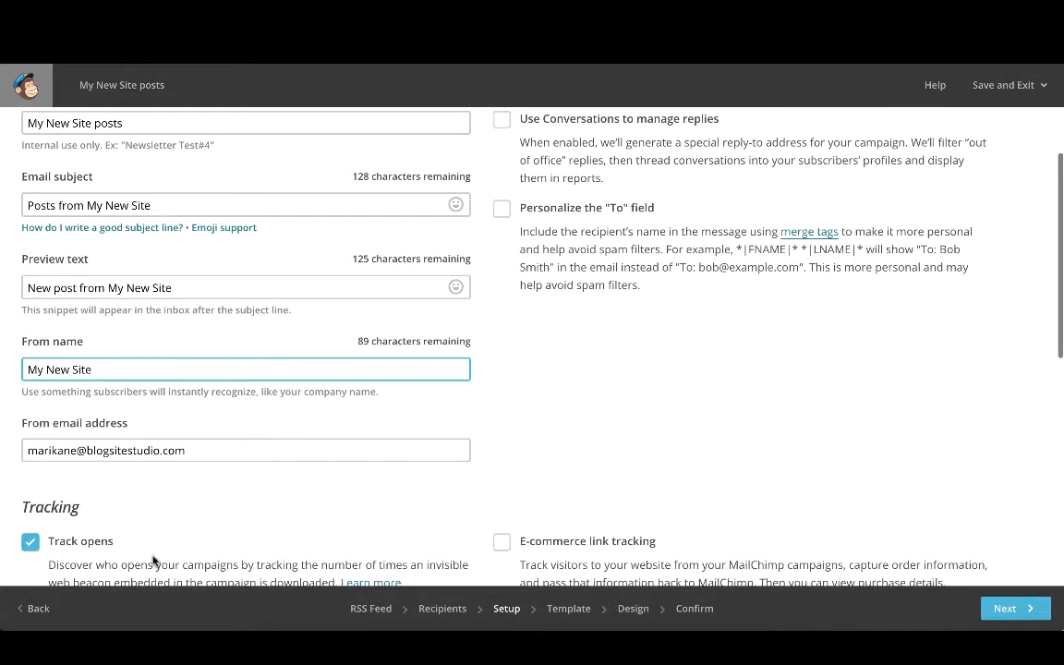
scroll(154, 503, down, 6)
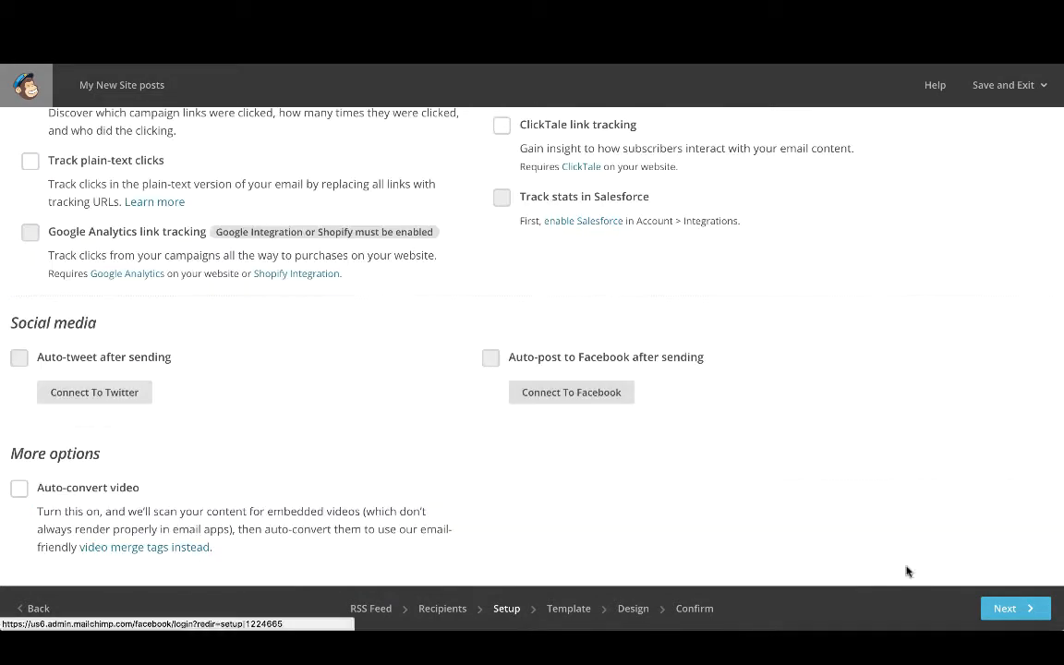
click(1007, 608)
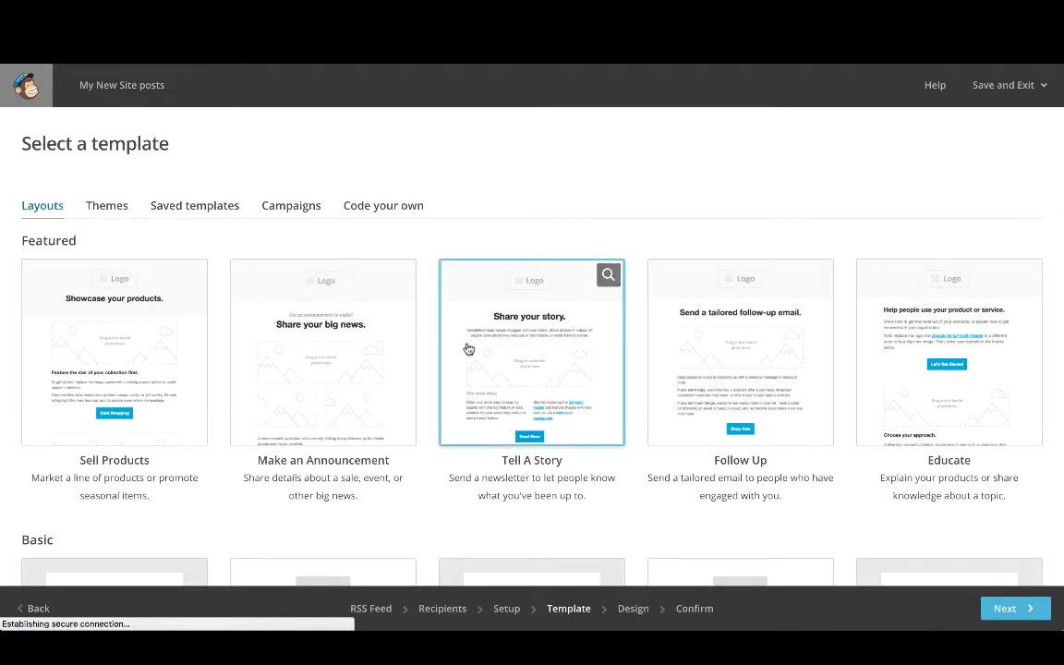
Choose the 1 Column basic template and open its text block for editing.
scroll(429, 423, down, 4)
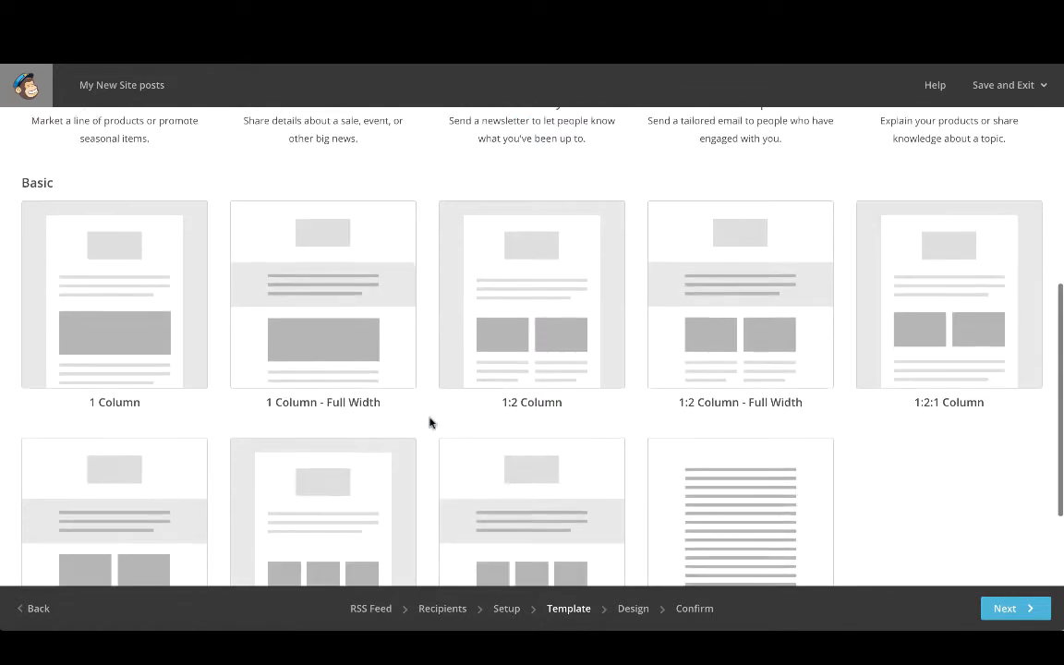
click(135, 330)
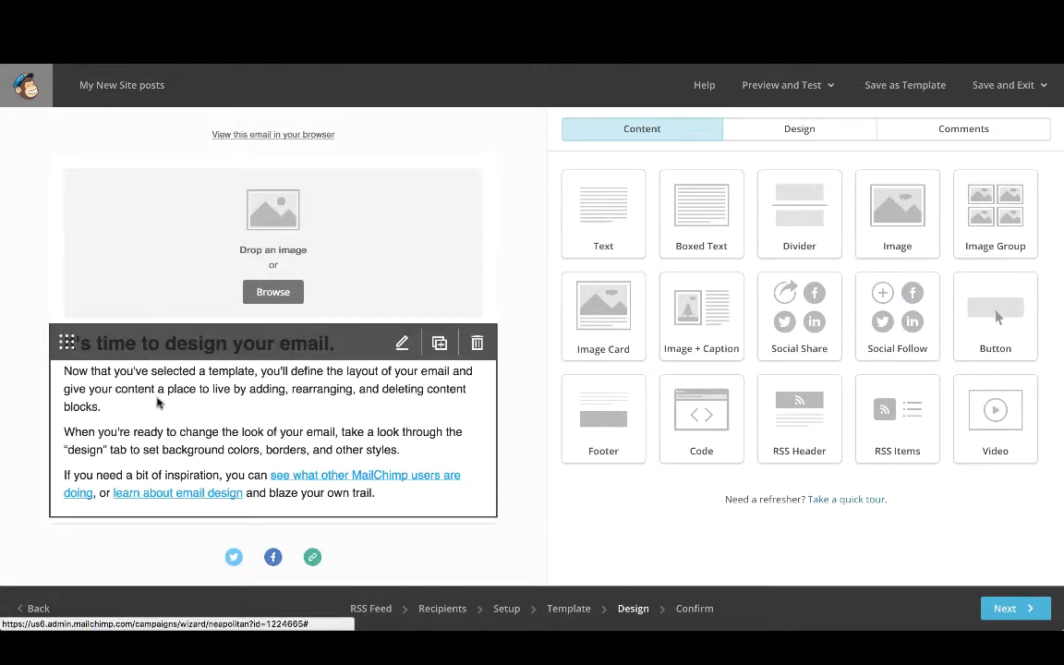
click(157, 402)
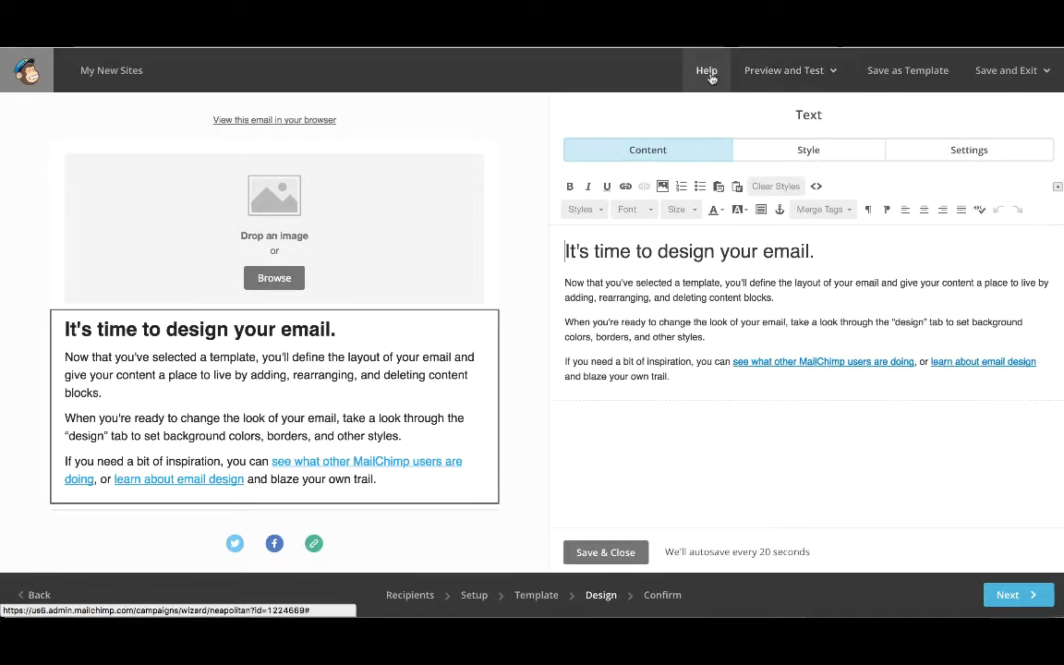
Search the knowledge base for RSS and copy the *|RSS:POSTS_FULL|* tag from the Preformatted RSS Tags article.
click(704, 85)
text(RSS)
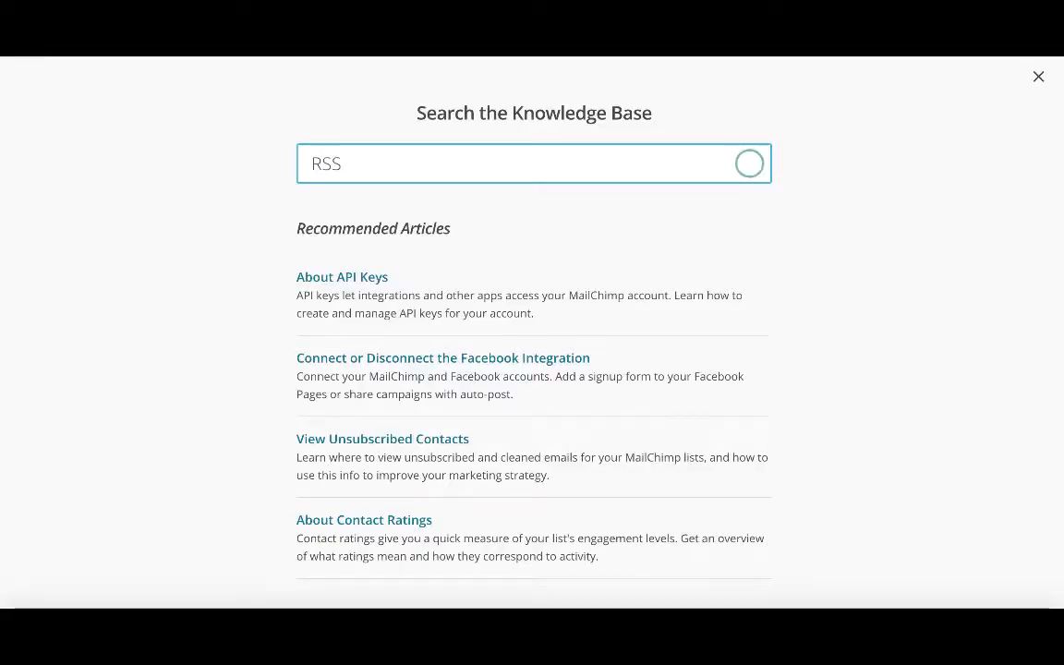
scroll(370, 496, down, 3)
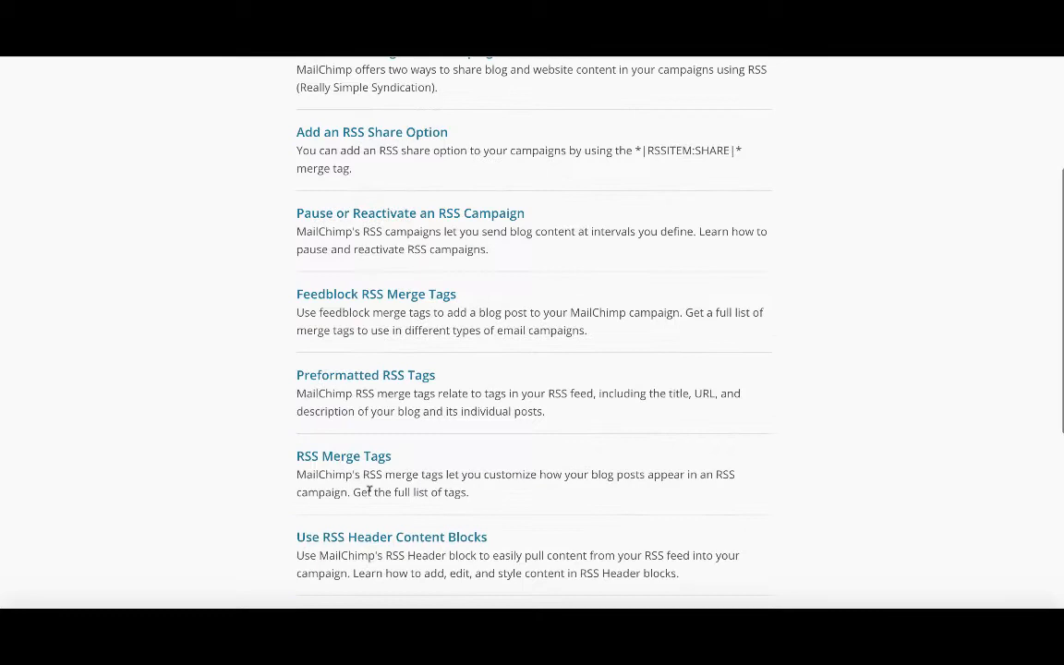
click(392, 376)
scroll(386, 430, down, 3)
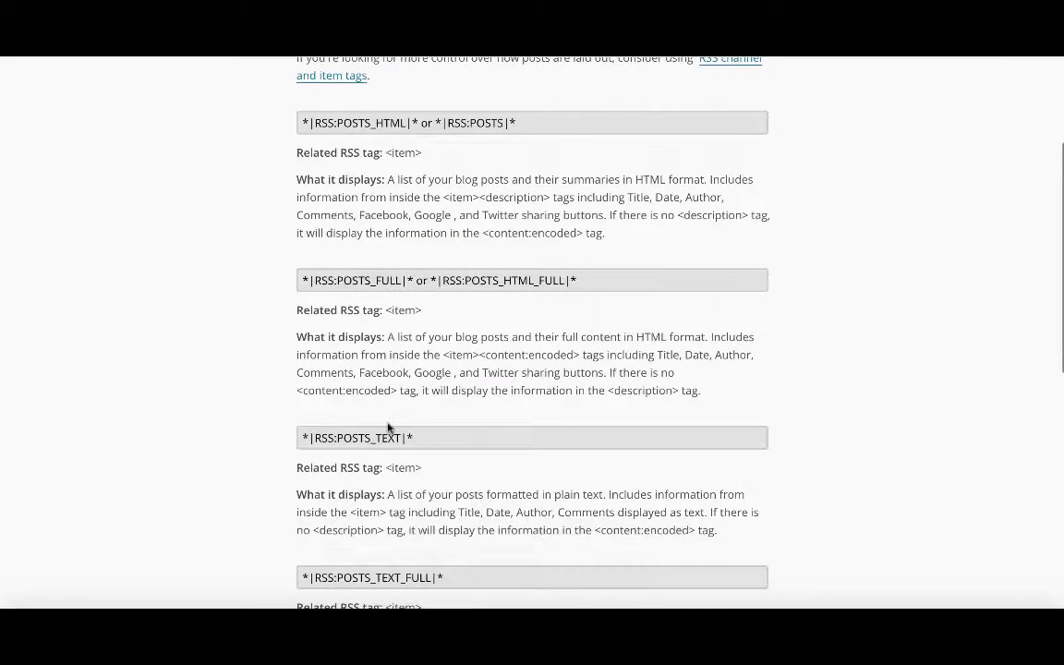
click(302, 281)
drag(302, 281, 413, 294)
key(ctrl+c)
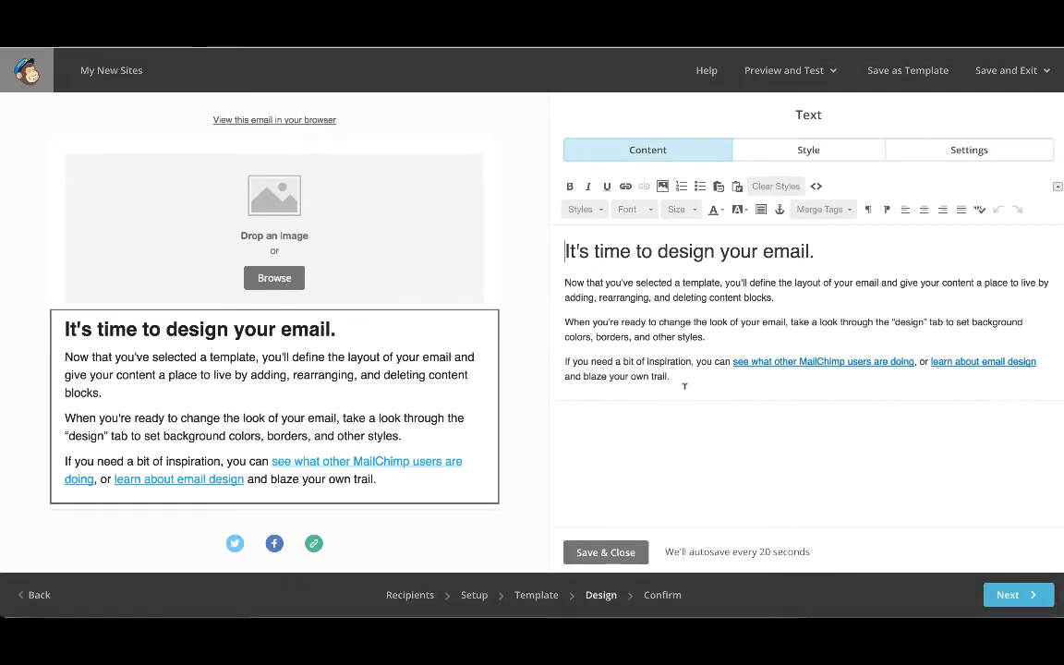
Replace the text block's content with the copied RSS posts merge tag and save it.
key(ctrl+a)
key(ctrl+v)
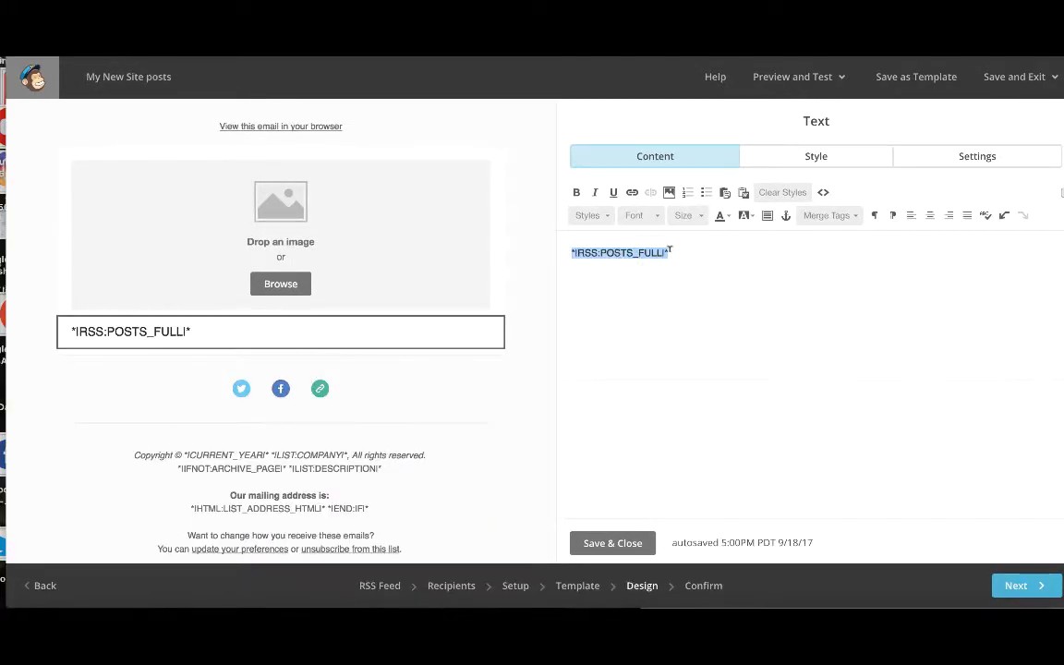
click(617, 543)
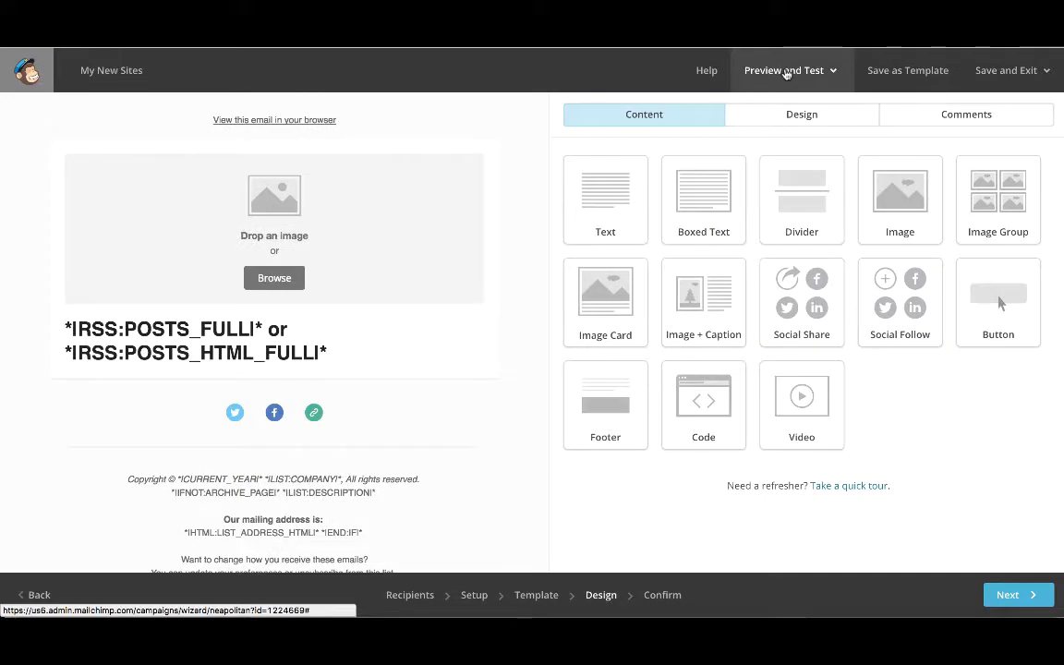
Preview the email in desktop preview mode, then close the preview.
click(796, 74)
click(772, 112)
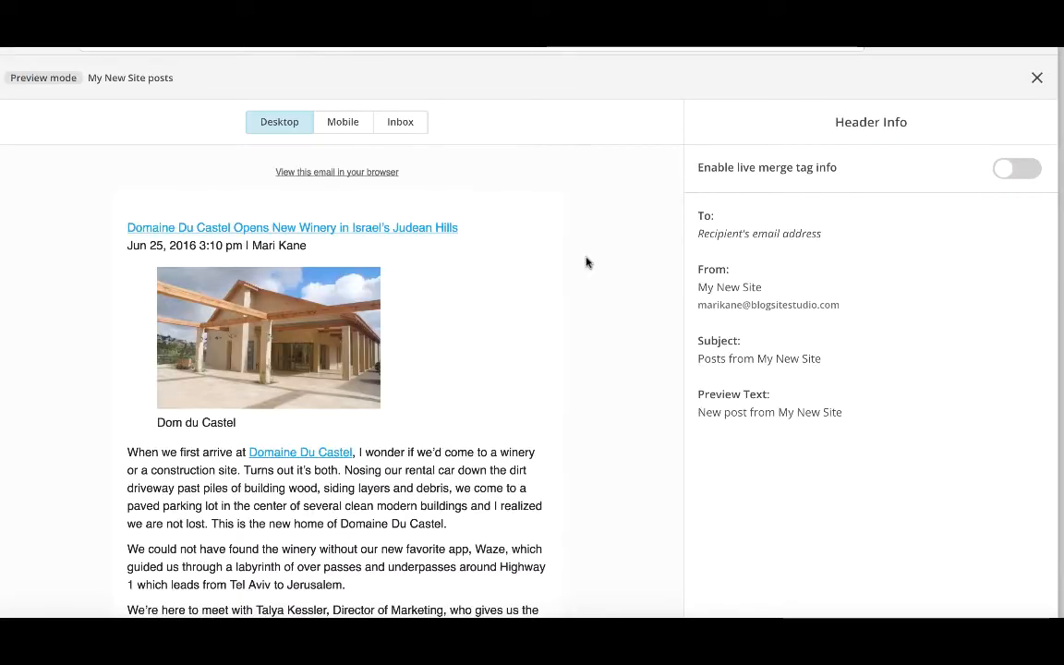
scroll(574, 422, down, 10)
scroll(575, 422, up, 10)
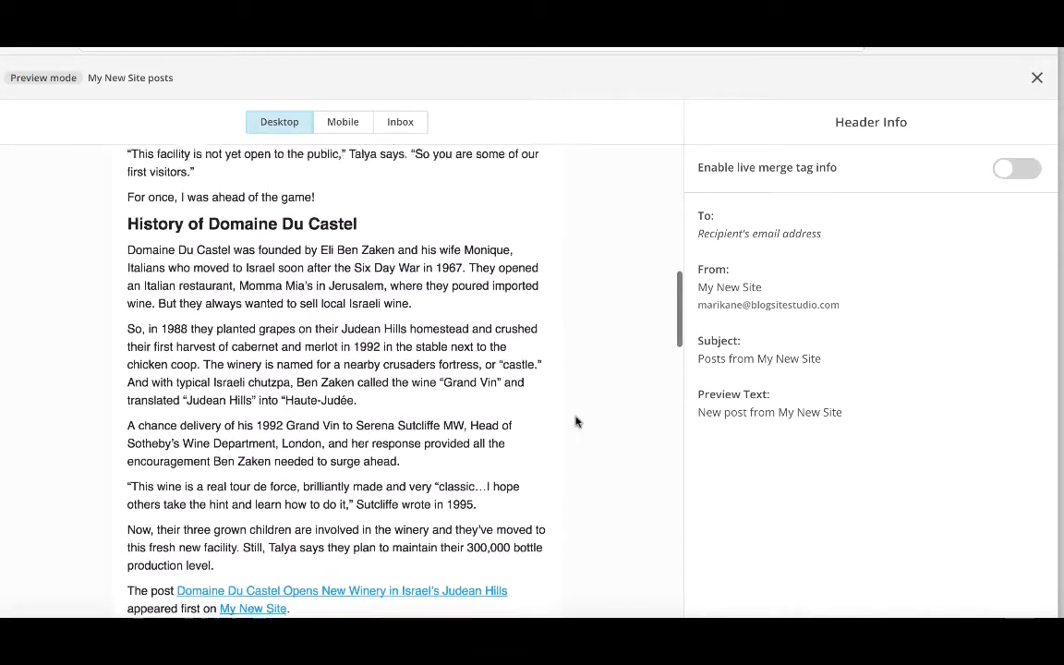
click(1037, 80)
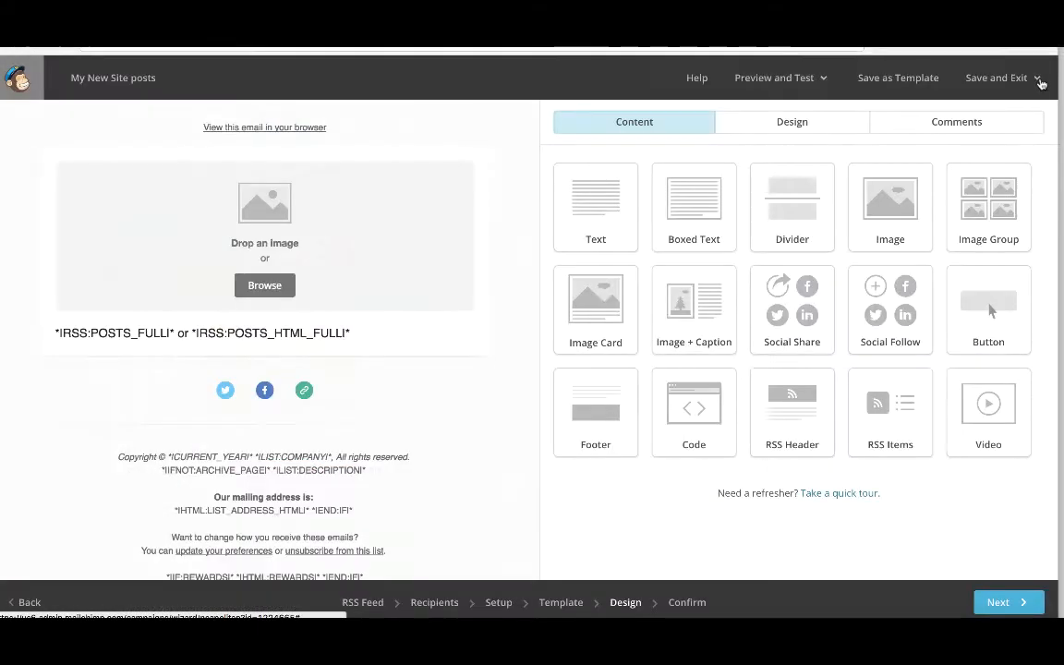
Go to the confirmation step and start the RSS campaign.
click(698, 602)
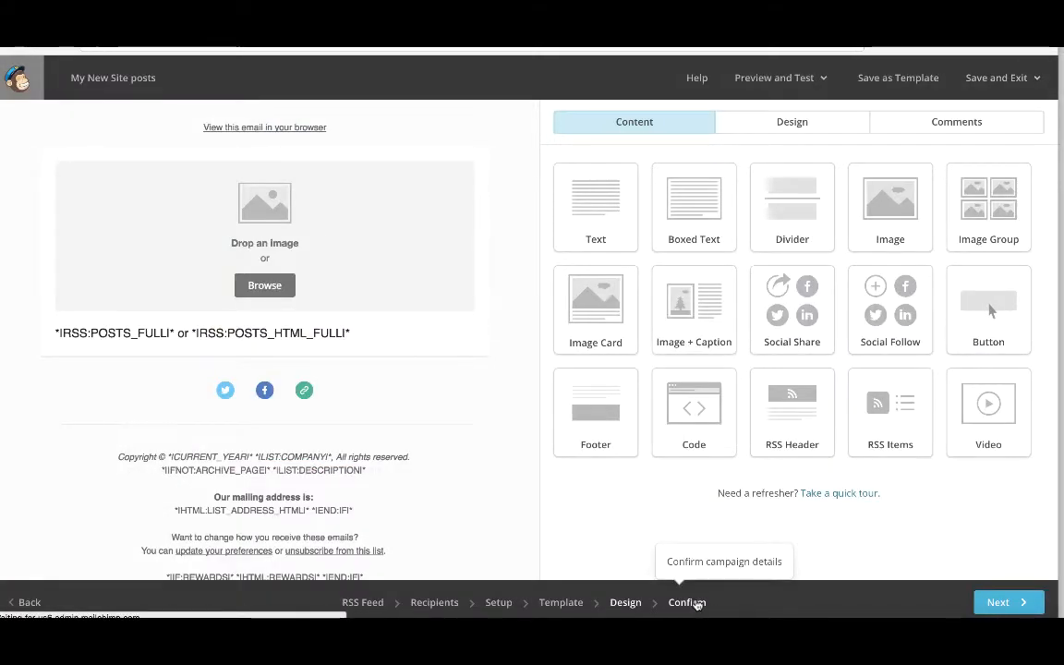
scroll(711, 485, down, 5)
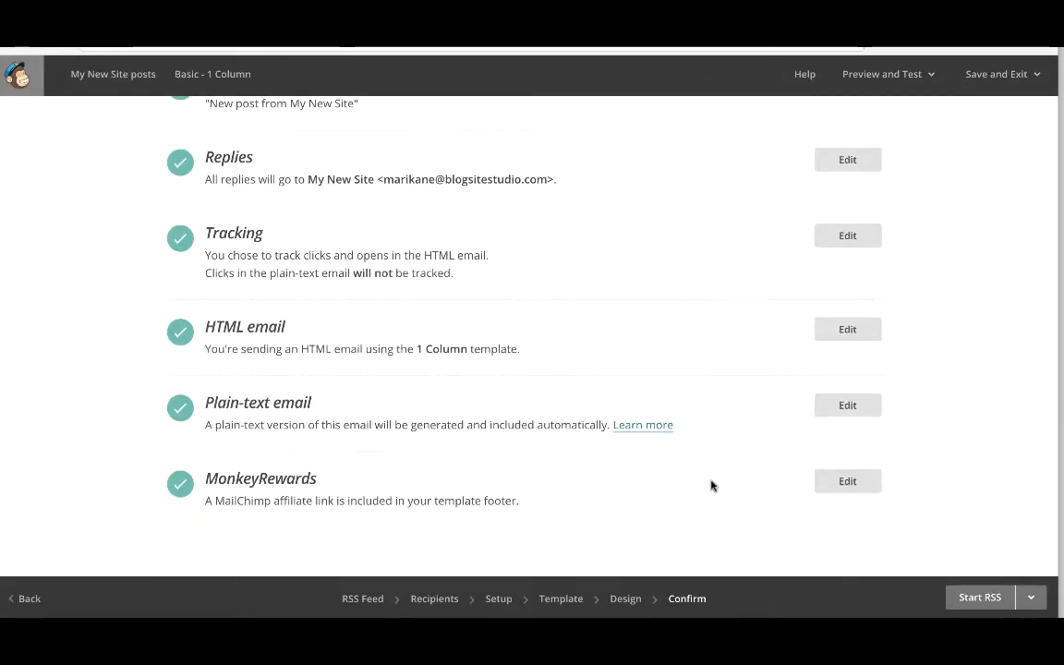
click(984, 601)
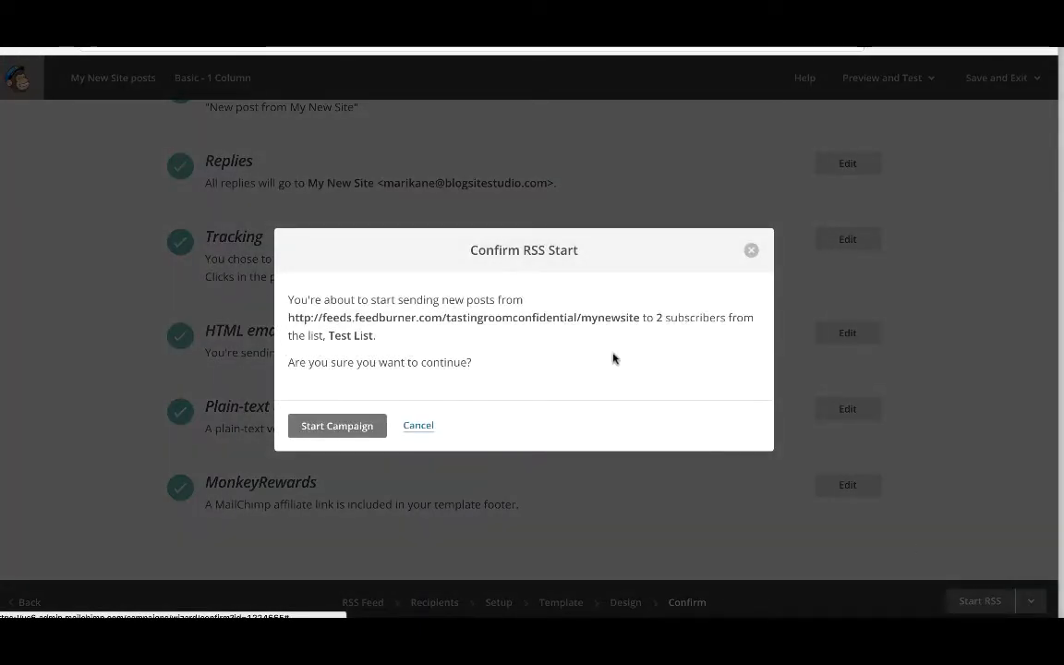
click(353, 428)
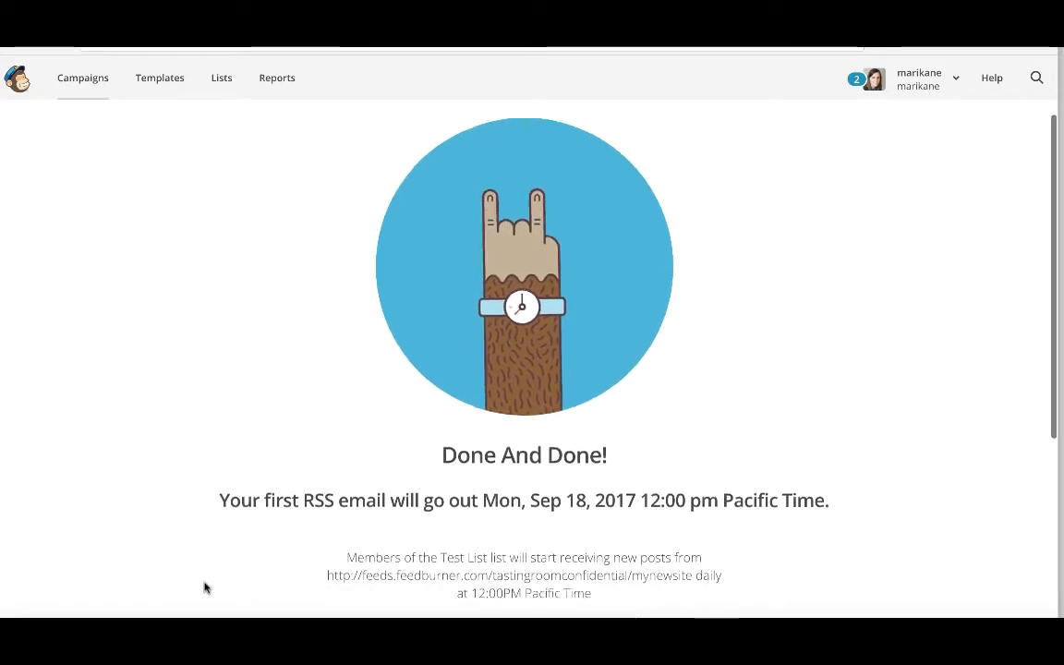
scroll(205, 588, down, 3)
scroll(206, 587, up, 3)
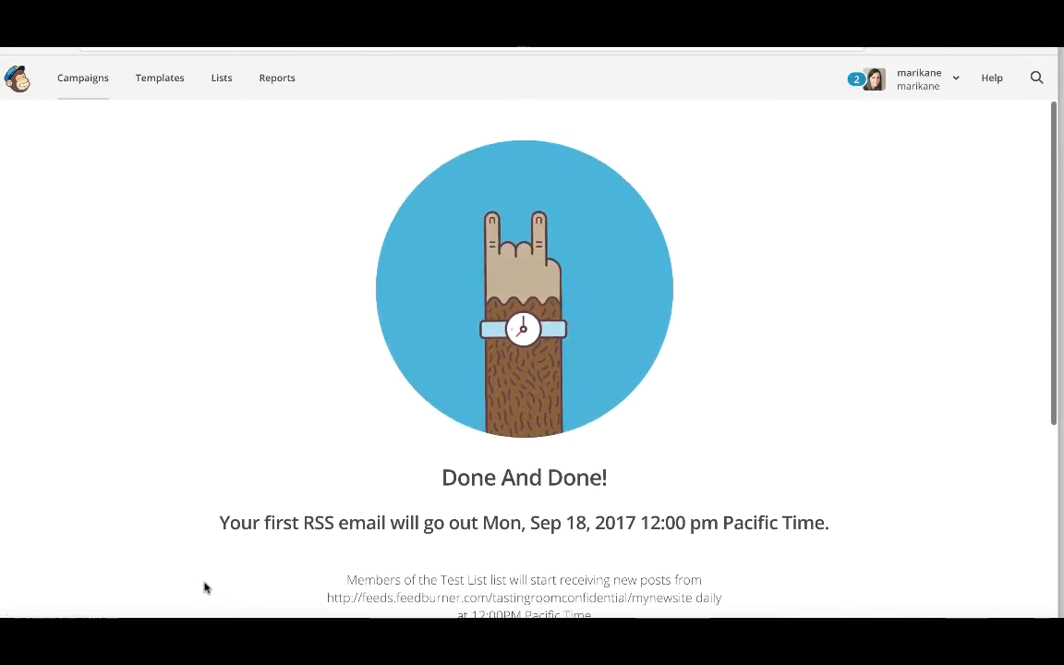